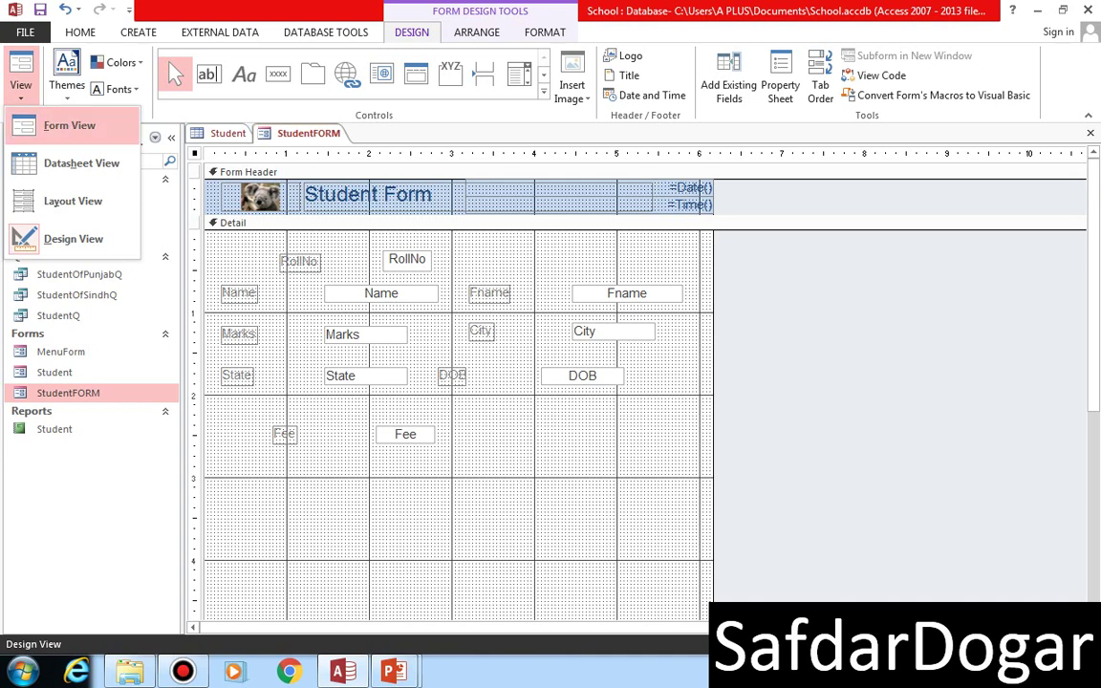
- Switch StudentFORM to Form View so it shows student record 1 of 14
left_click(69, 125)
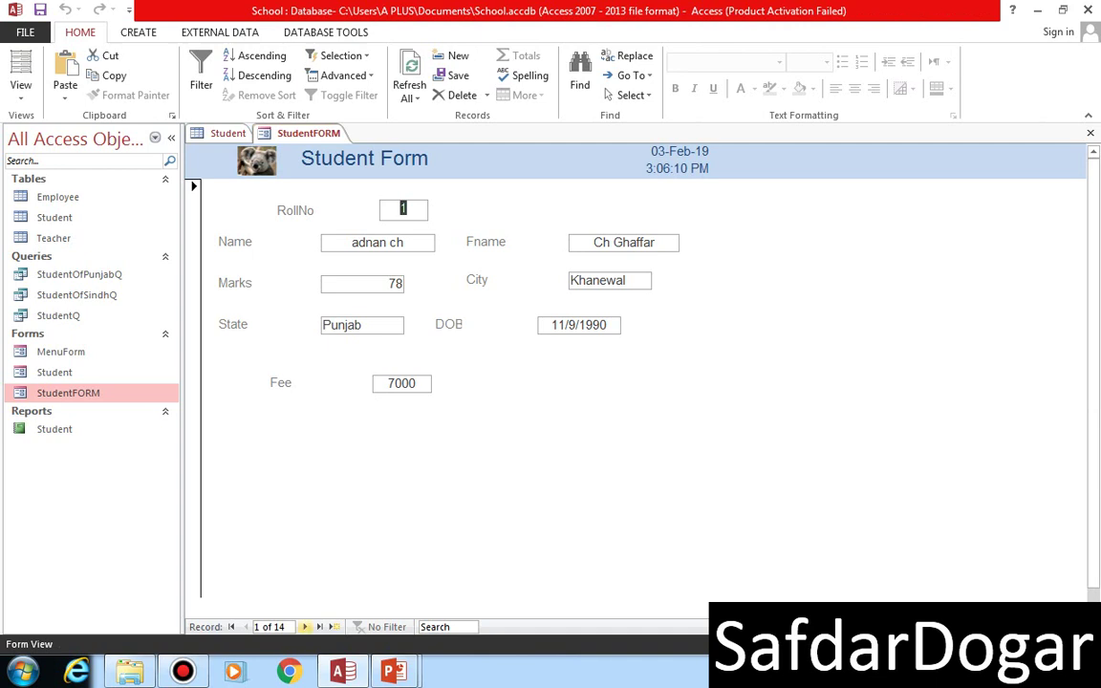
- Page through the student records with Next, Previous, Last and First, ending back on record 1
left_click(303, 626)
left_click(303, 625)
left_click(304, 625)
left_click(303, 626)
left_click(304, 626)
left_click(304, 626)
left_click(304, 626)
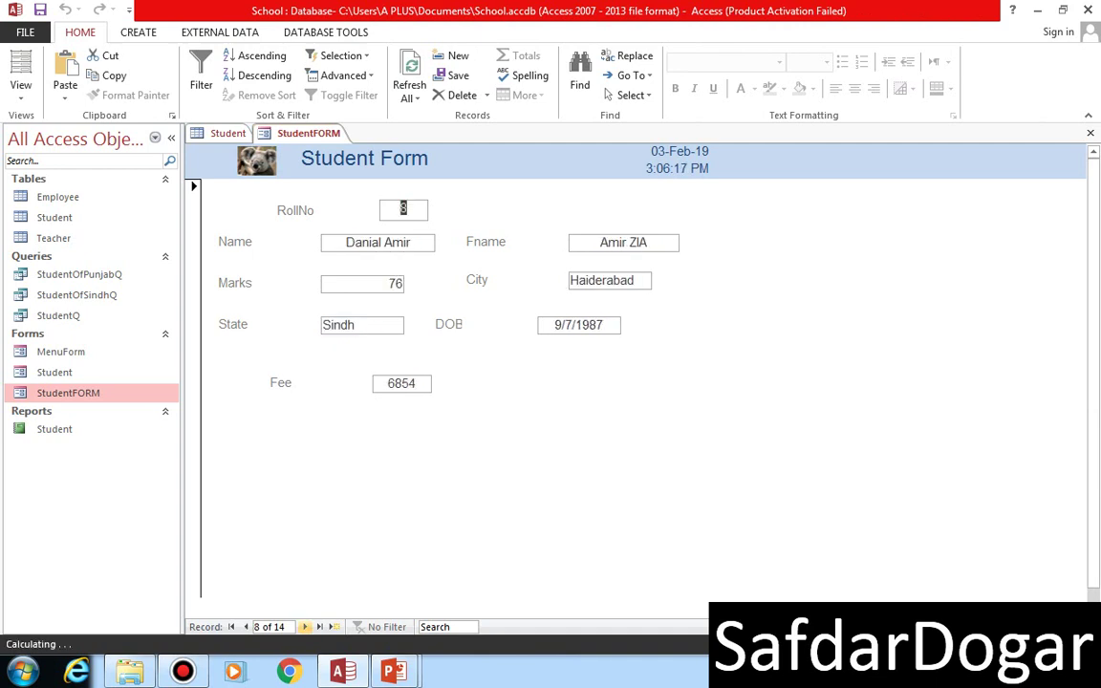
left_click(305, 626)
left_click(306, 625)
left_click(246, 626)
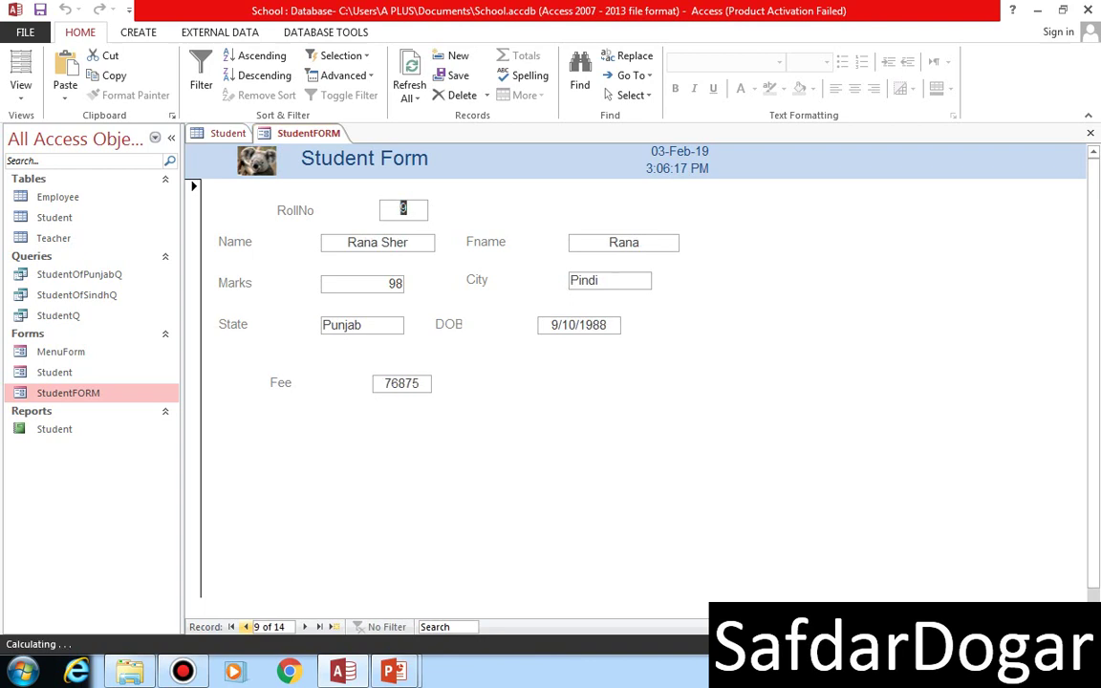
left_click(245, 626)
left_click(246, 626)
left_click(246, 626)
left_click(245, 626)
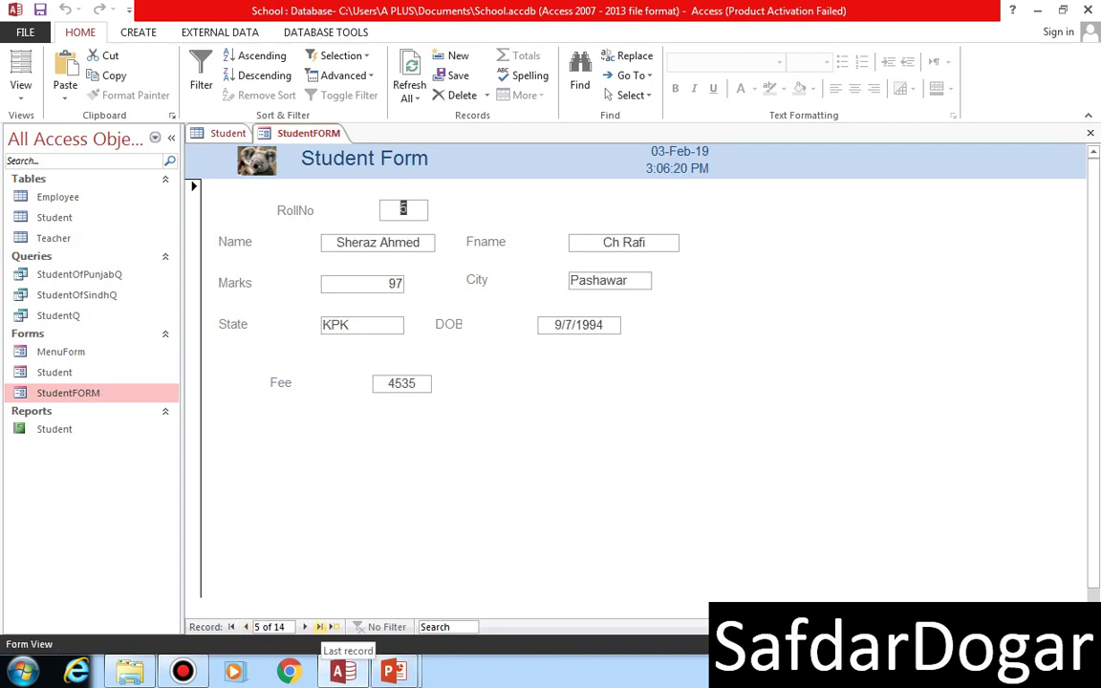
left_click(319, 626)
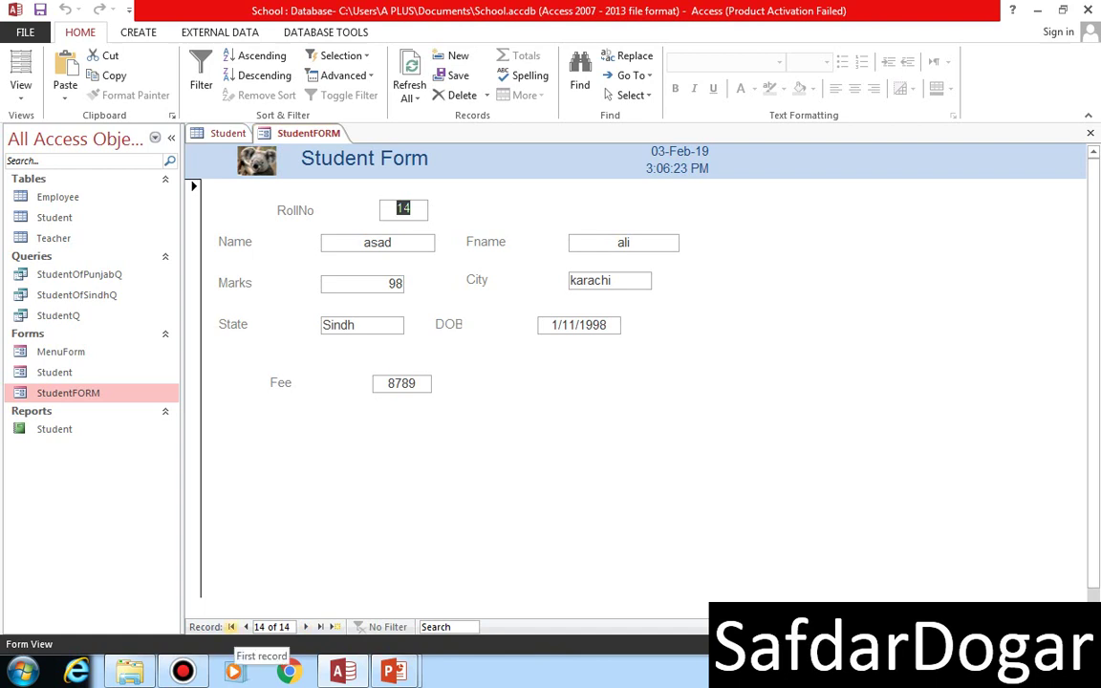
left_click(230, 626)
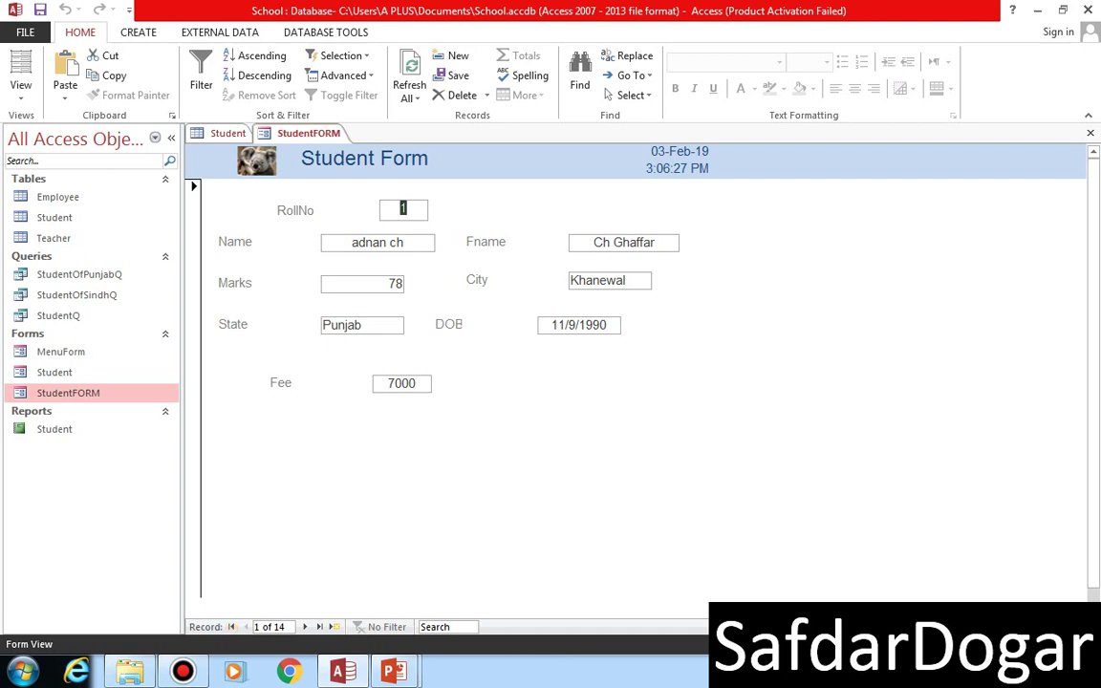
left_click(21, 88)
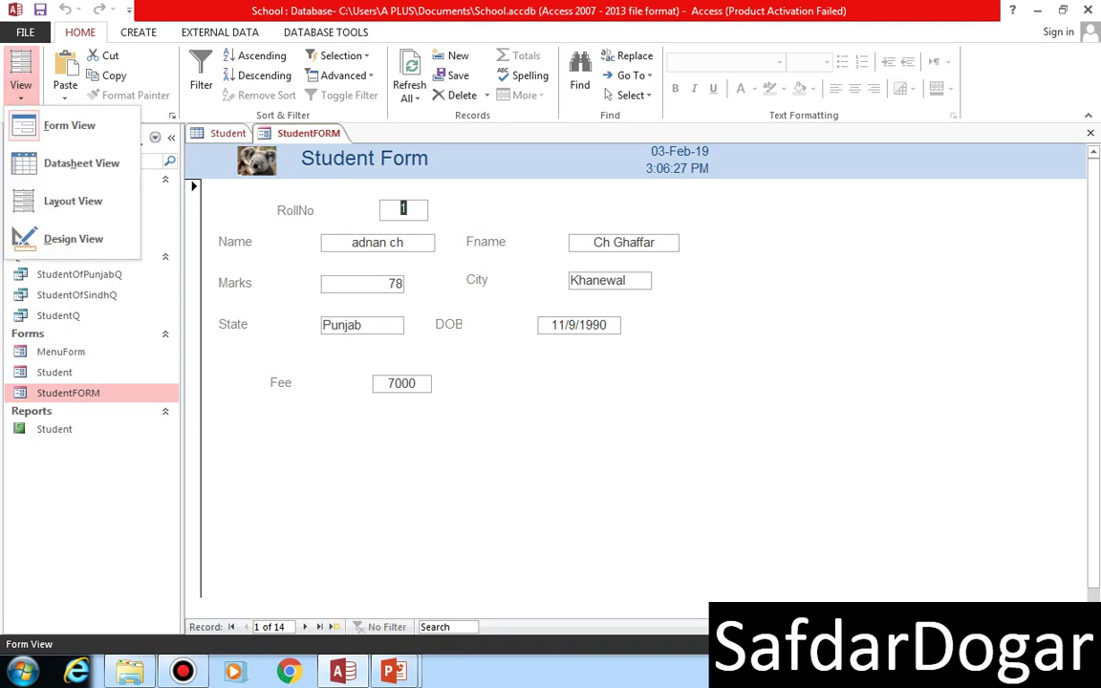
- Return StudentFORM to Design View and draw a command button below the Fee field
left_click(66, 239)
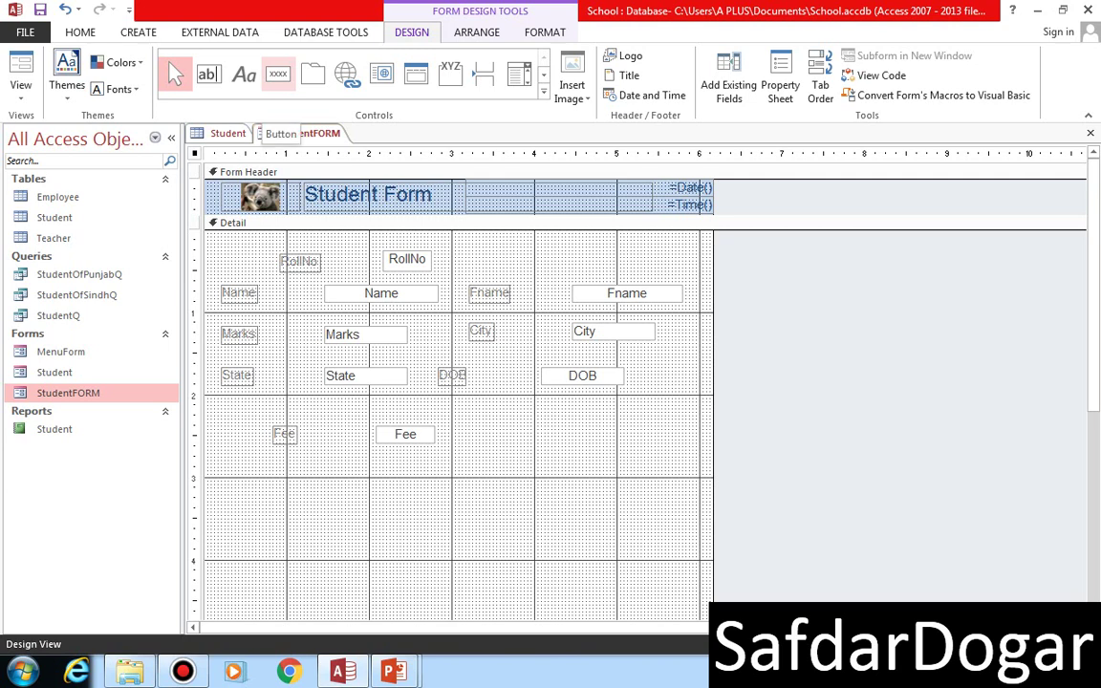
left_click(278, 74)
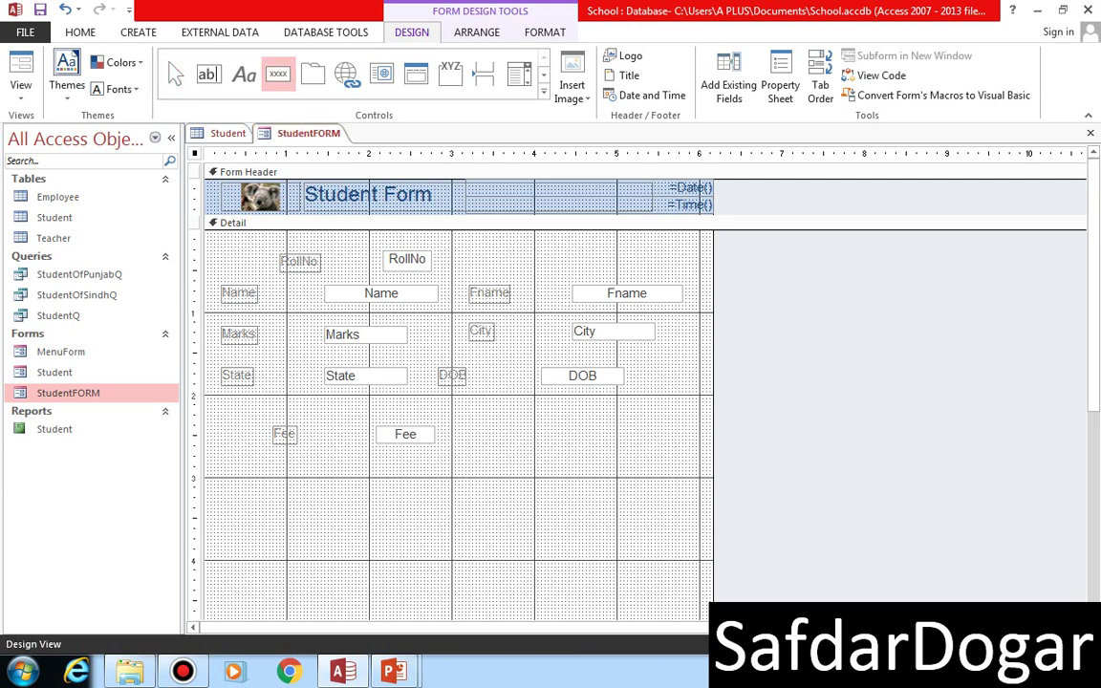
left_click_drag(228, 492, 304, 524)
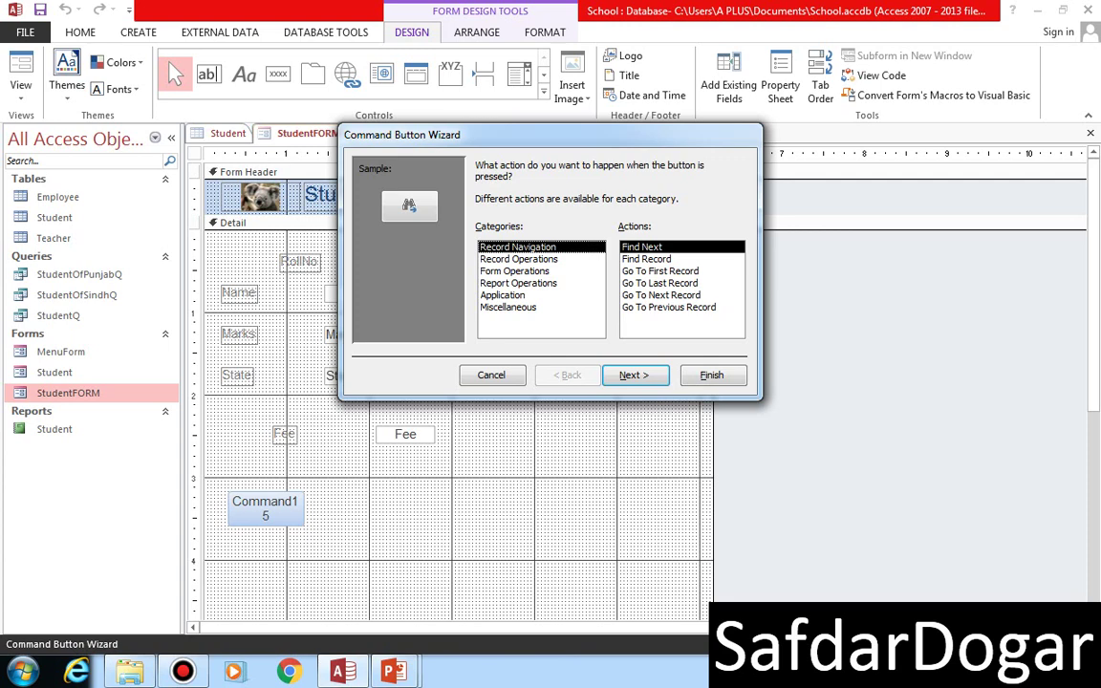
left_click(514, 271)
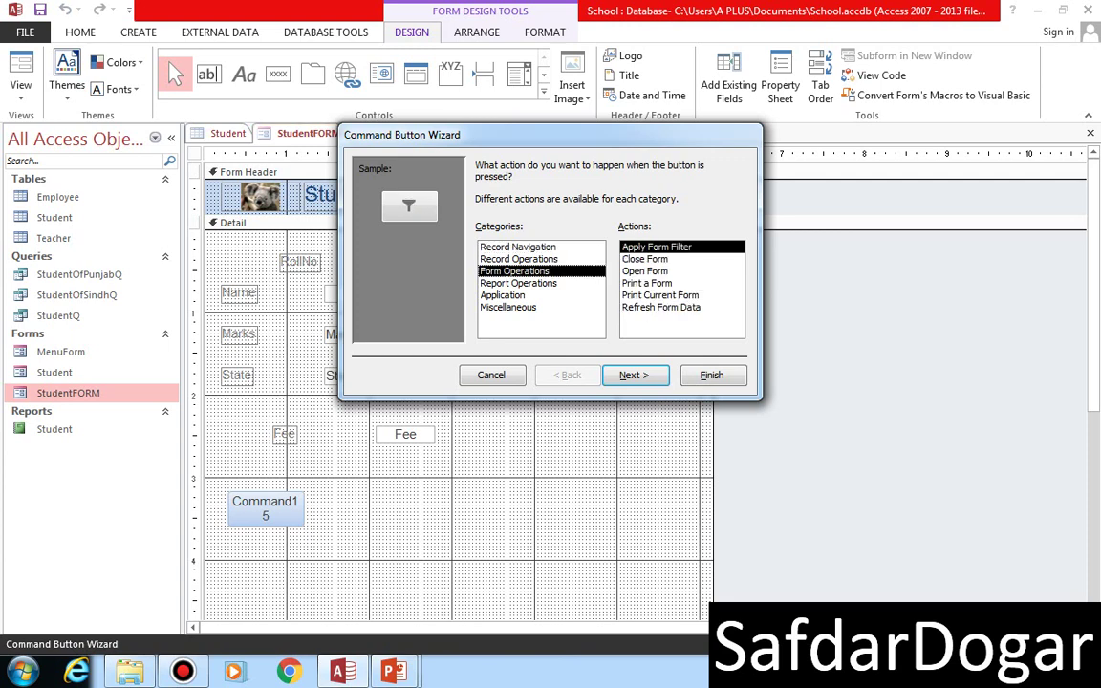
left_click(519, 259)
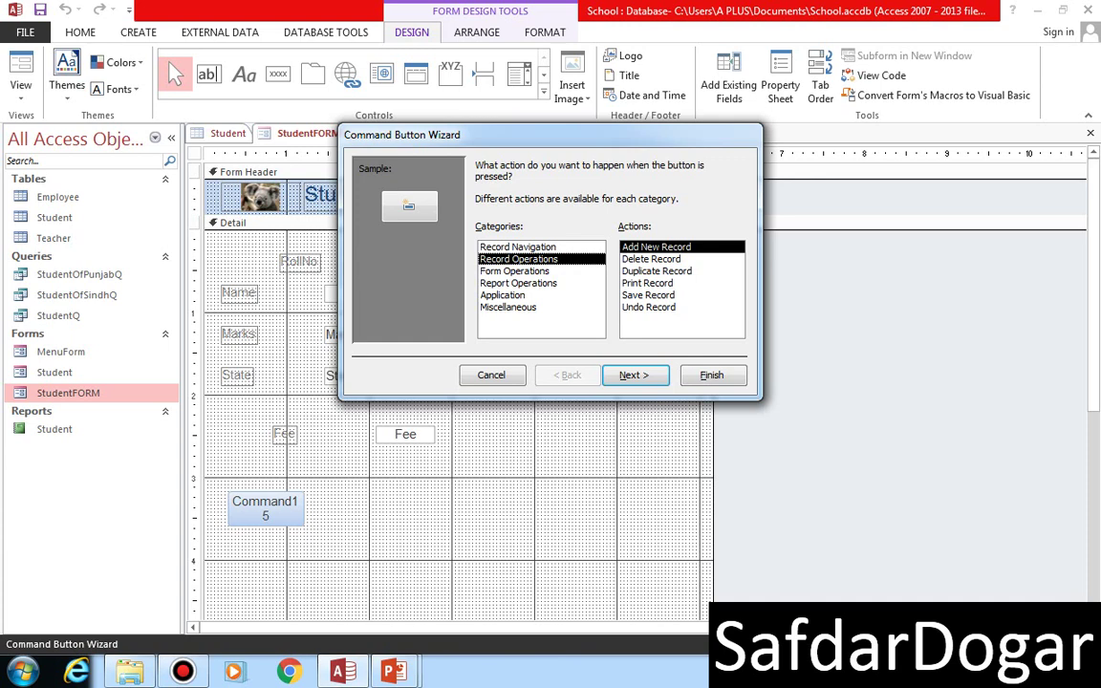
left_click(518, 247)
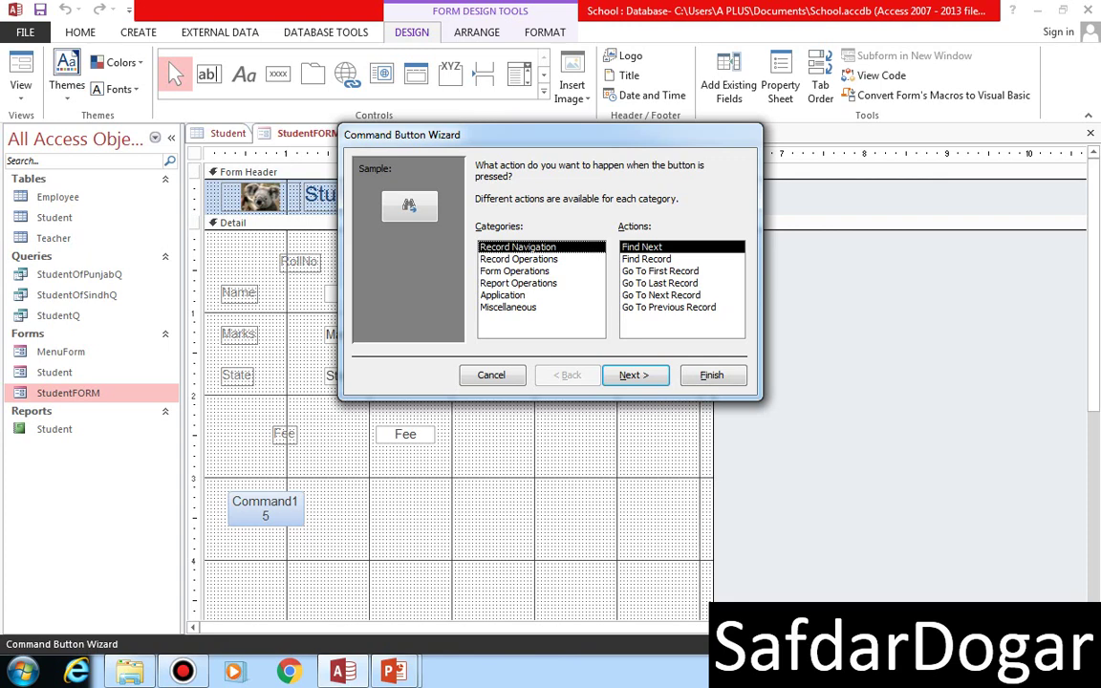
left_click(518, 259)
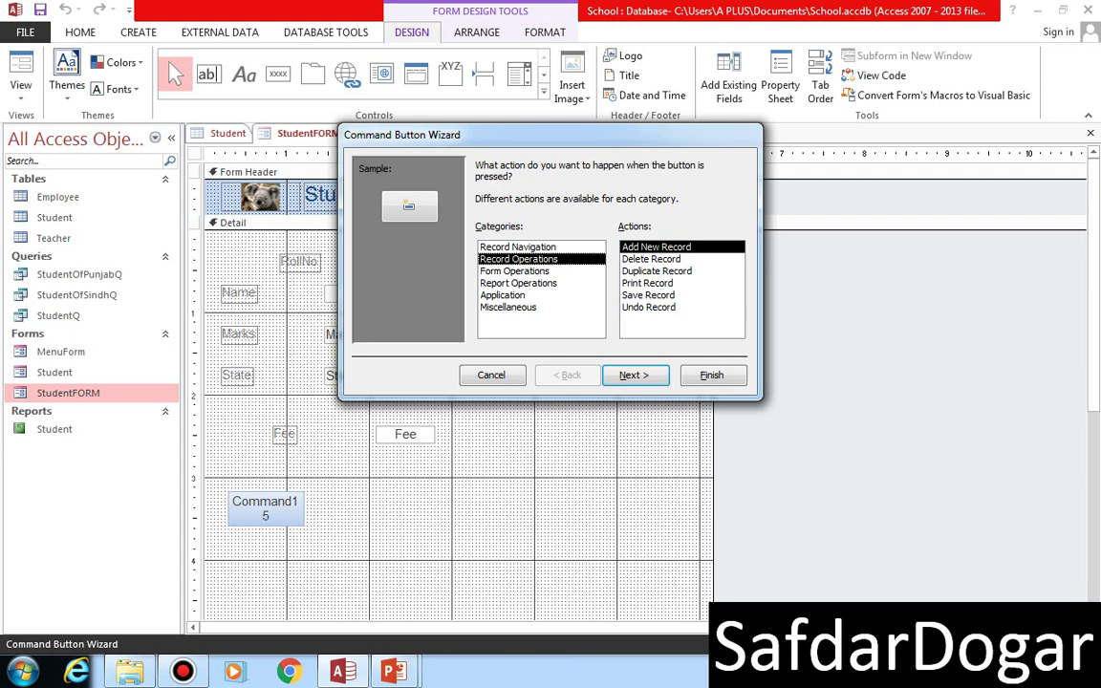
left_click(514, 271)
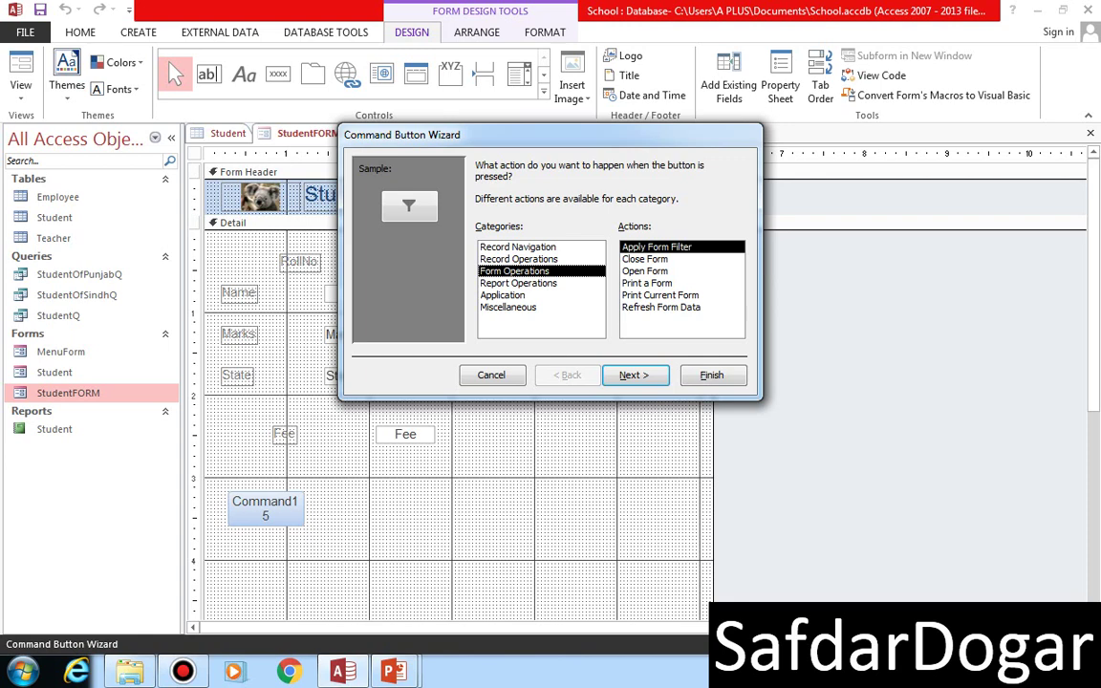
- Give the new button the Record Navigation action Go To First Record
left_click(518, 282)
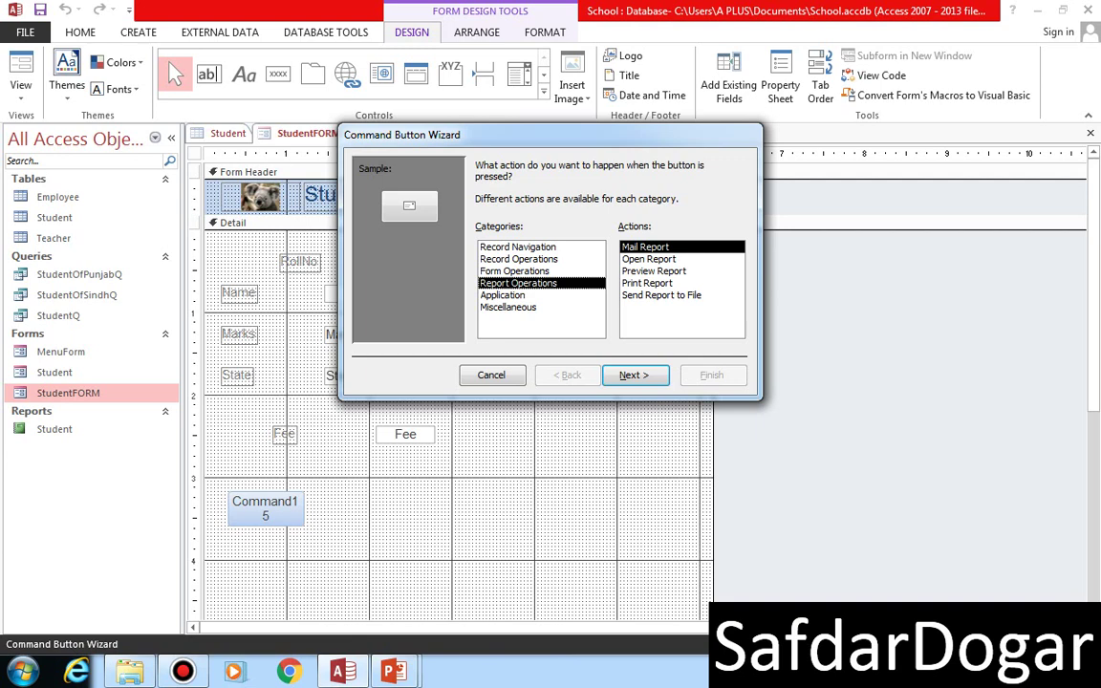
left_click(506, 295)
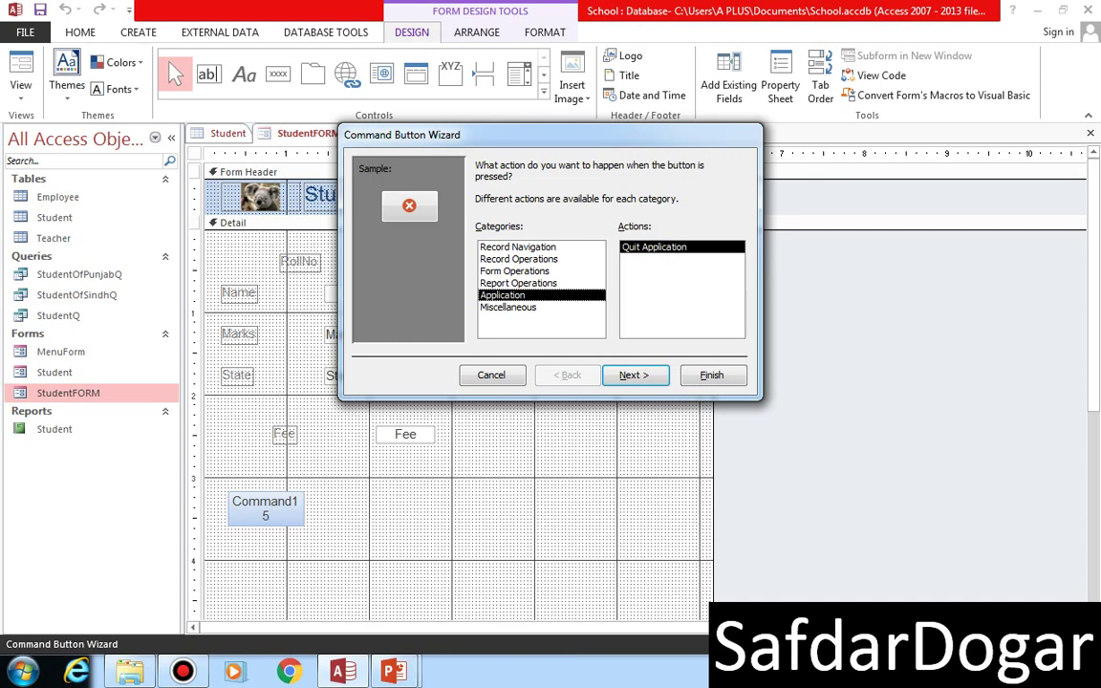
left_click(507, 307)
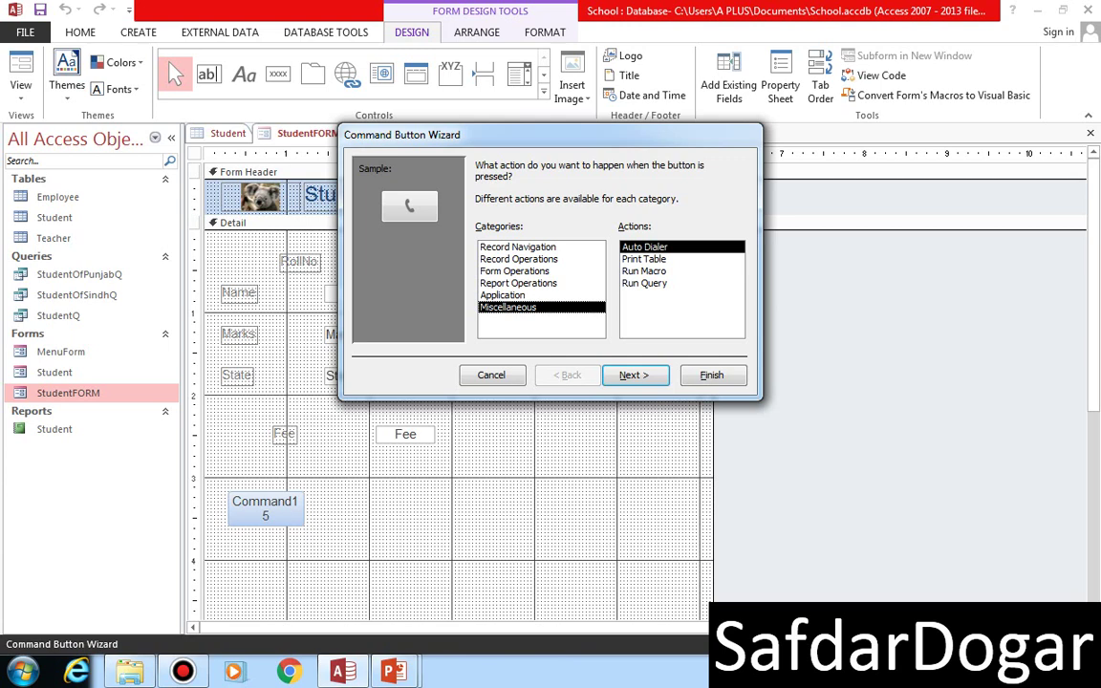
left_click(517, 246)
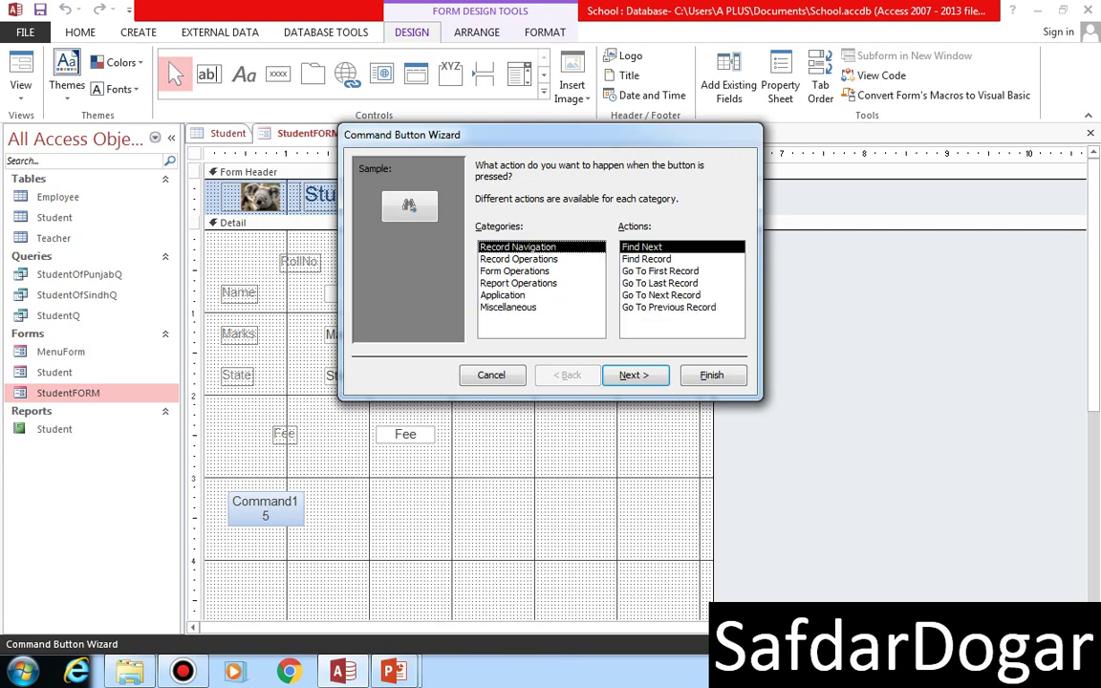
left_click(659, 271)
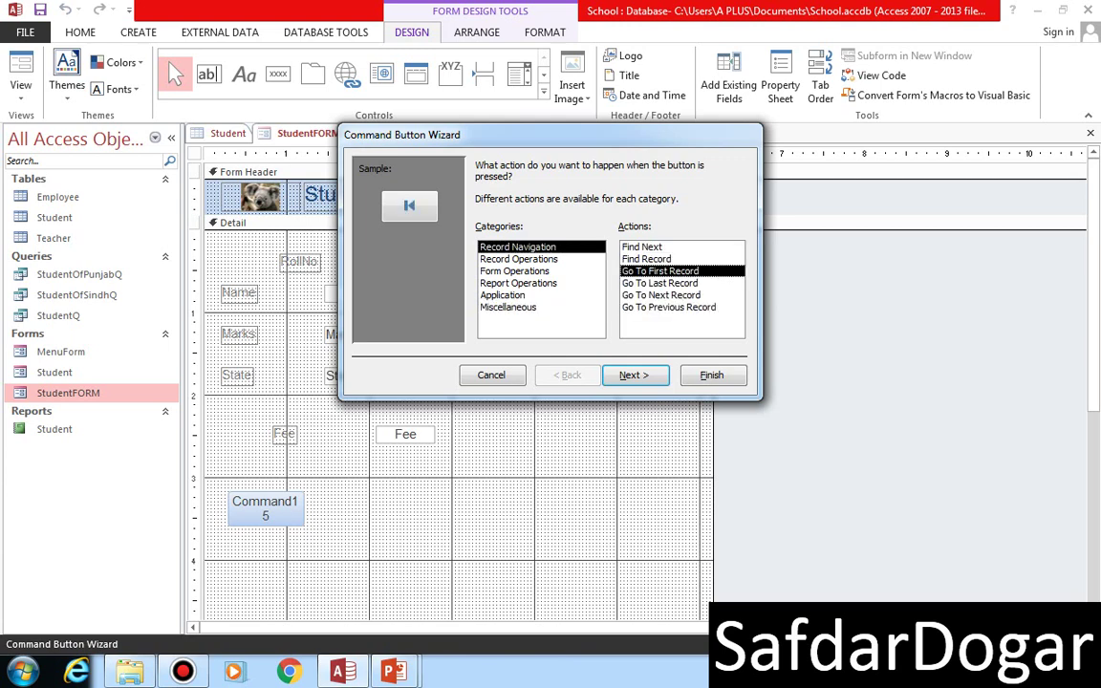
left_click(633, 374)
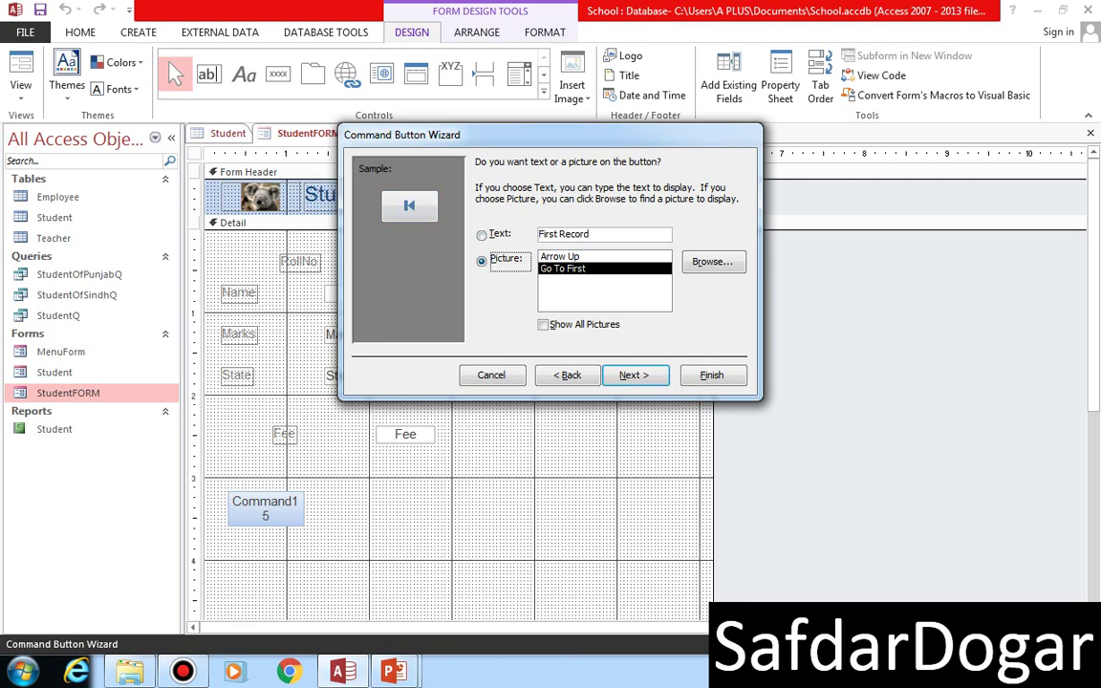
- Preview the available button pictures, then use the text caption First Record instead
left_click(543, 324)
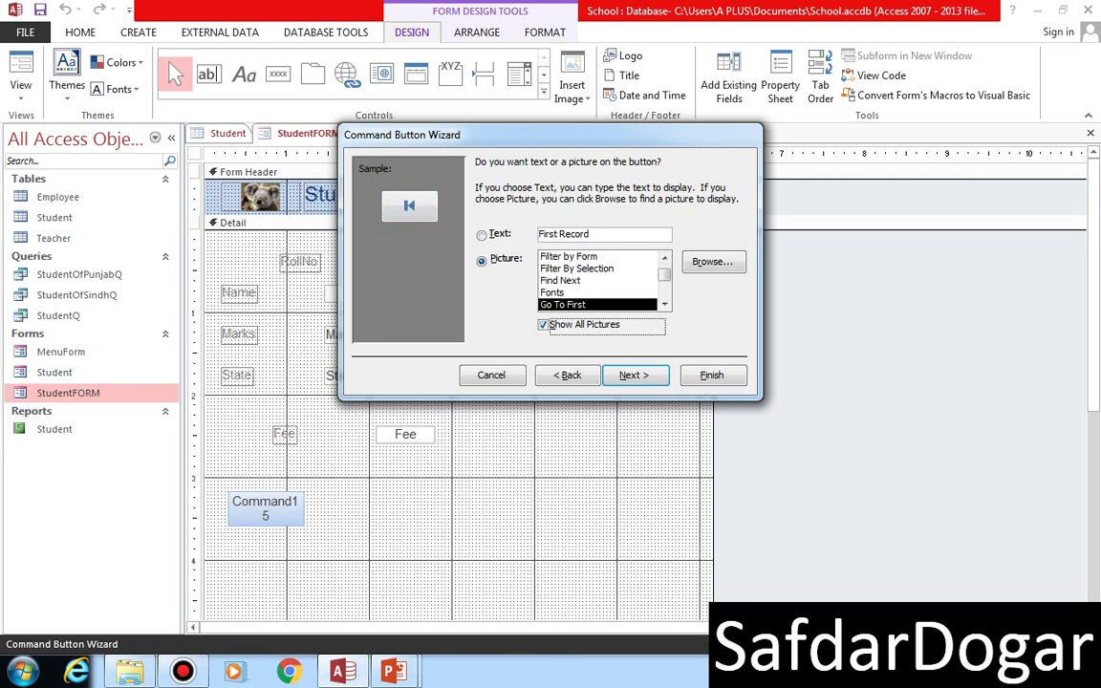
left_click(564, 291)
left_click(568, 256)
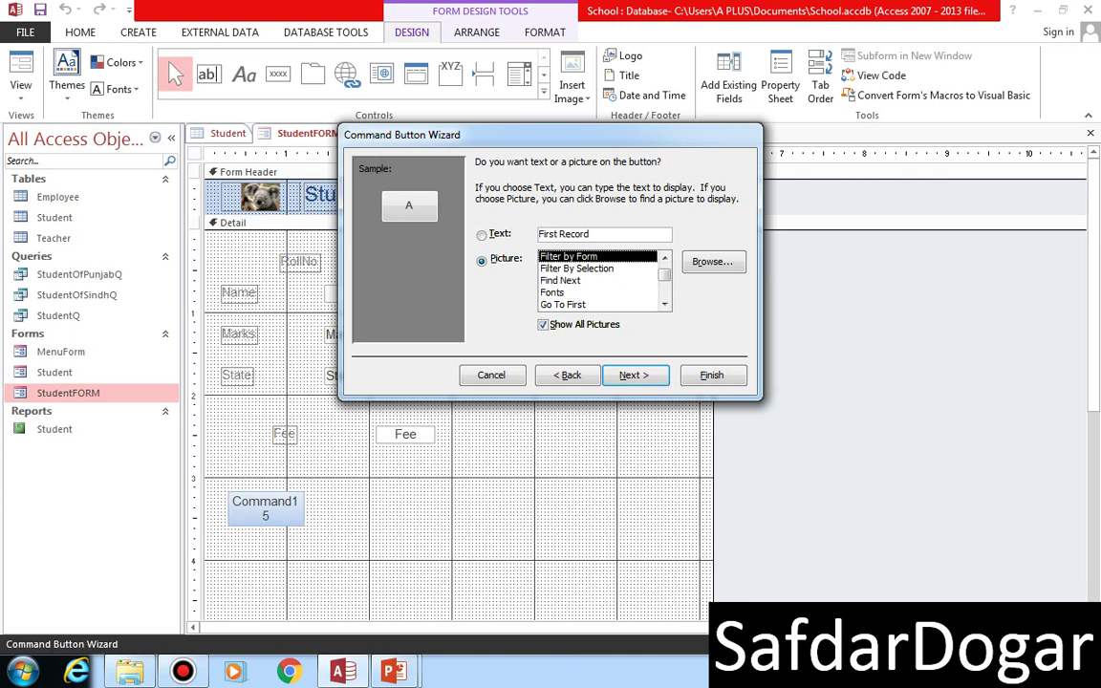
key("Down")
key("Down")
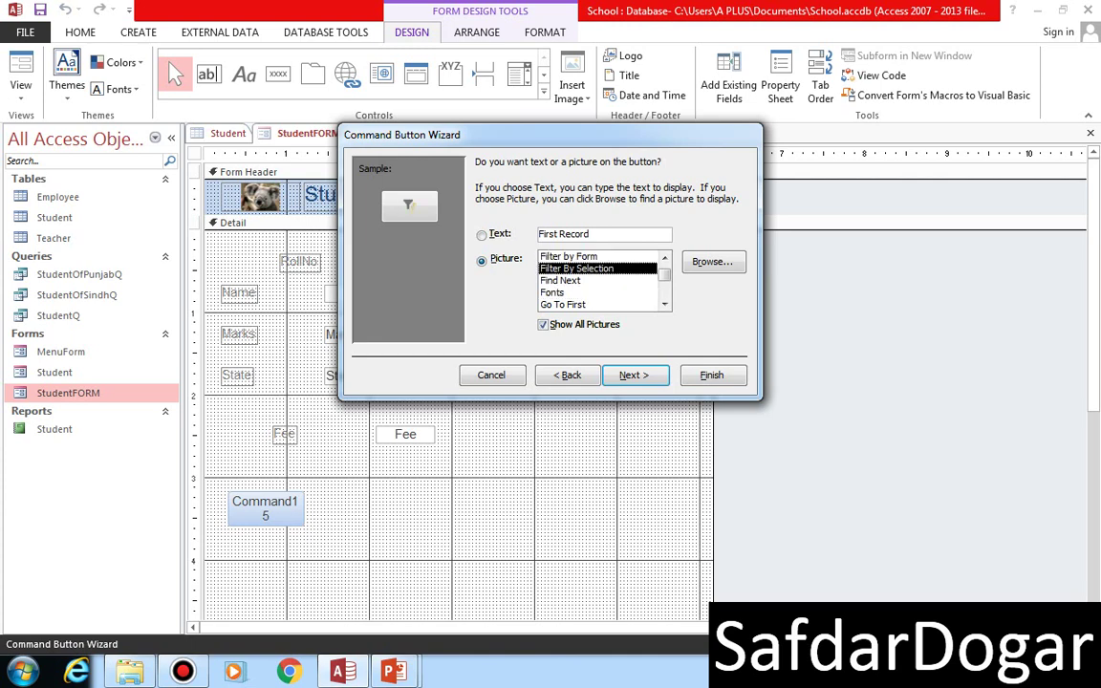
key("Down")
key("Down")
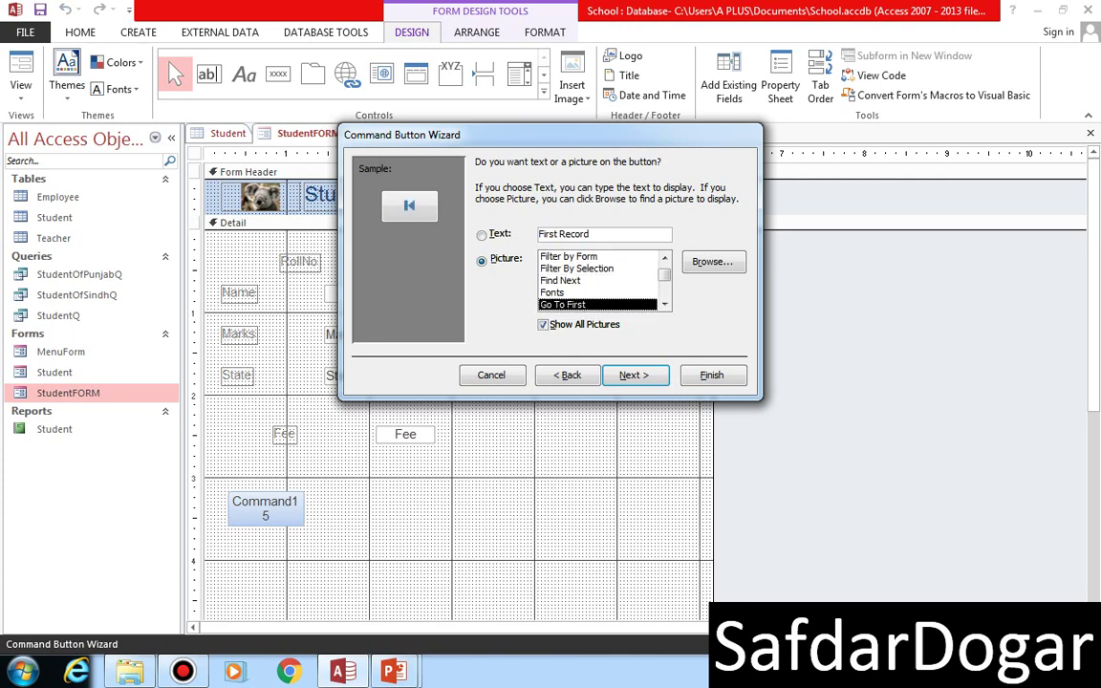
key("Down")
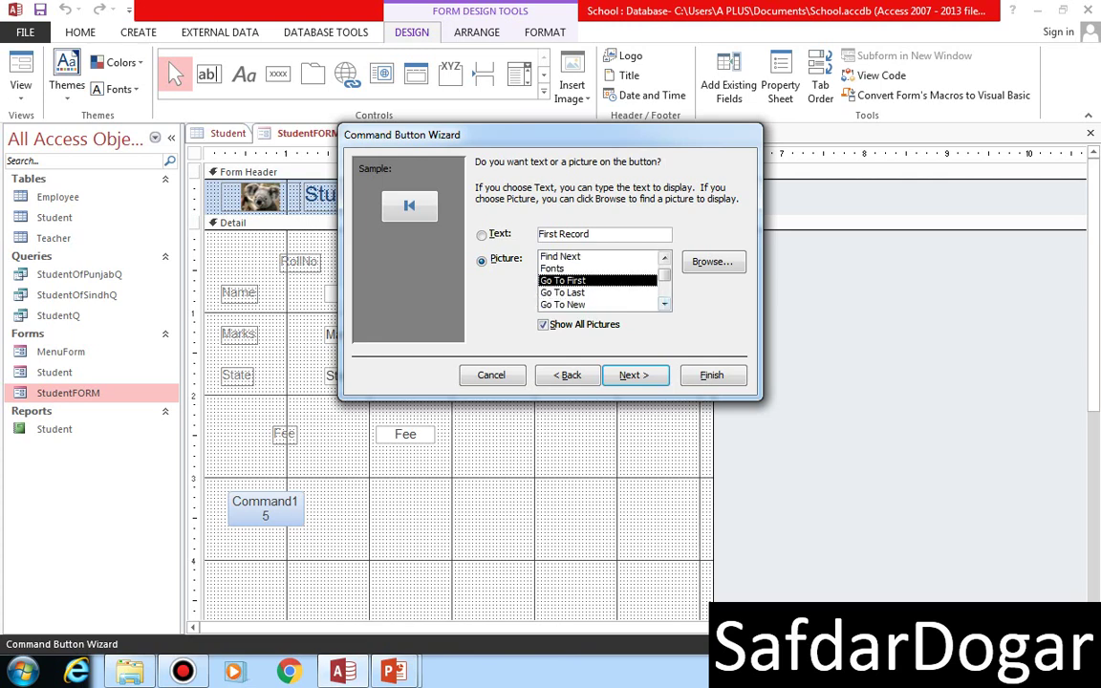
key("Down")
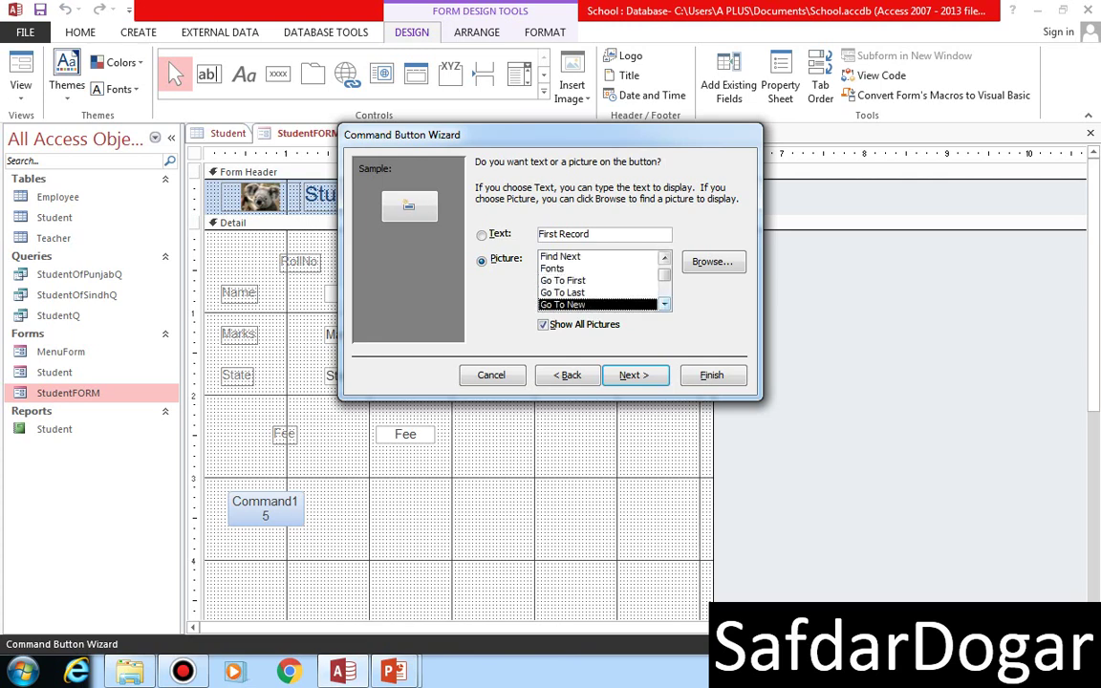
key("Up")
key("Up")
key("Return")
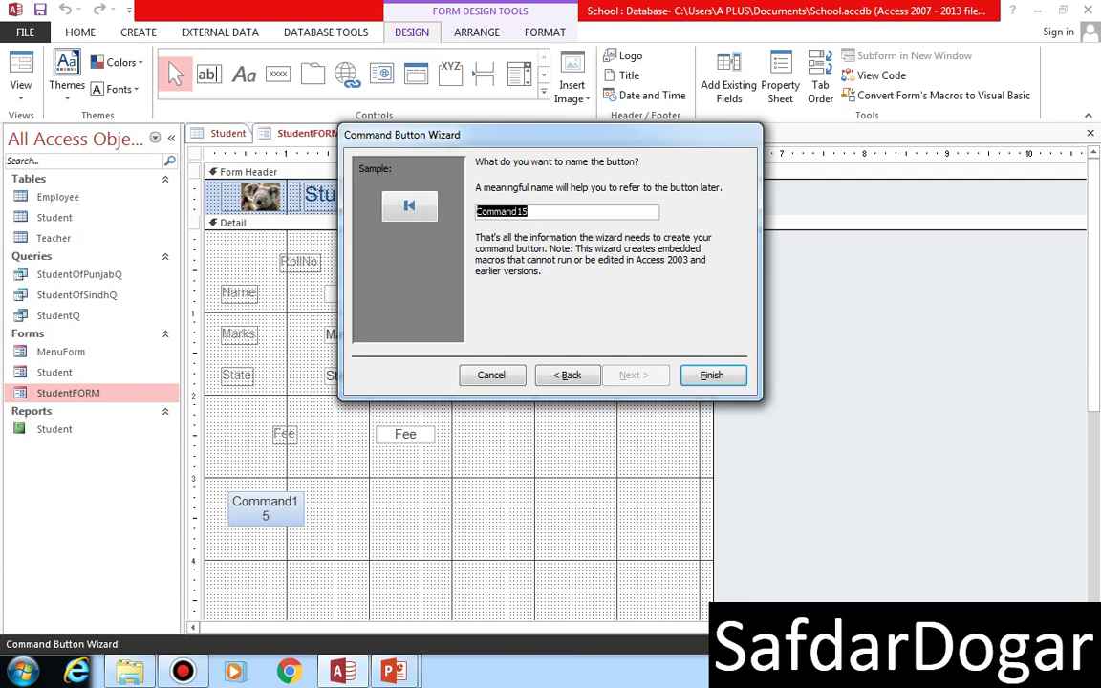
key("alt+b")
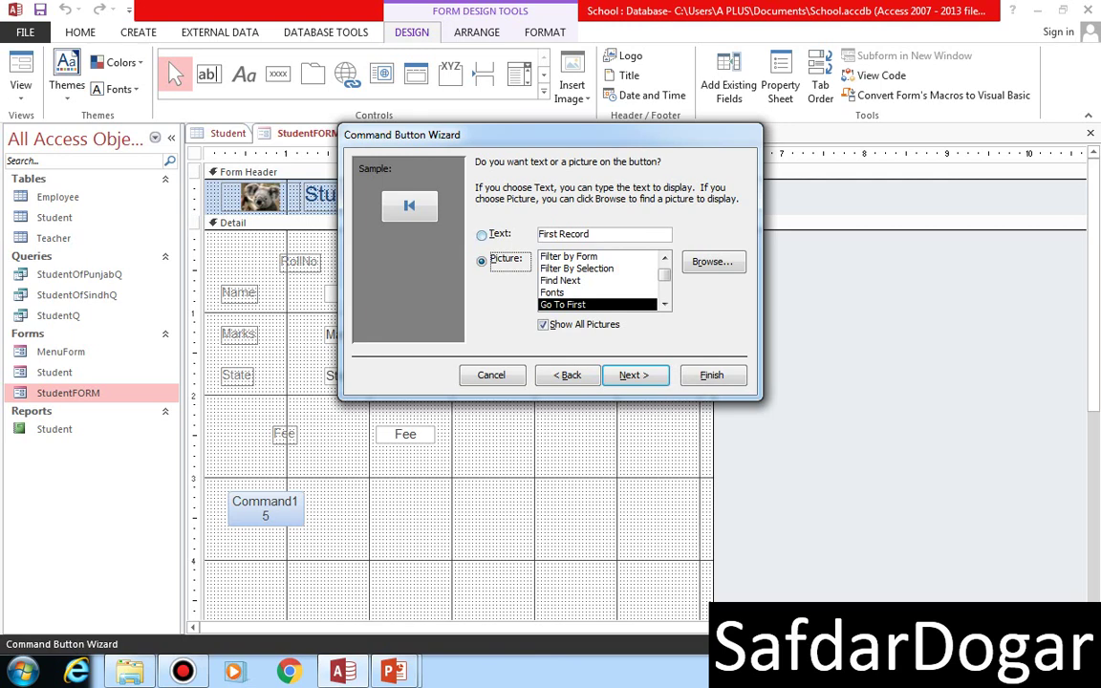
key("alt+t")
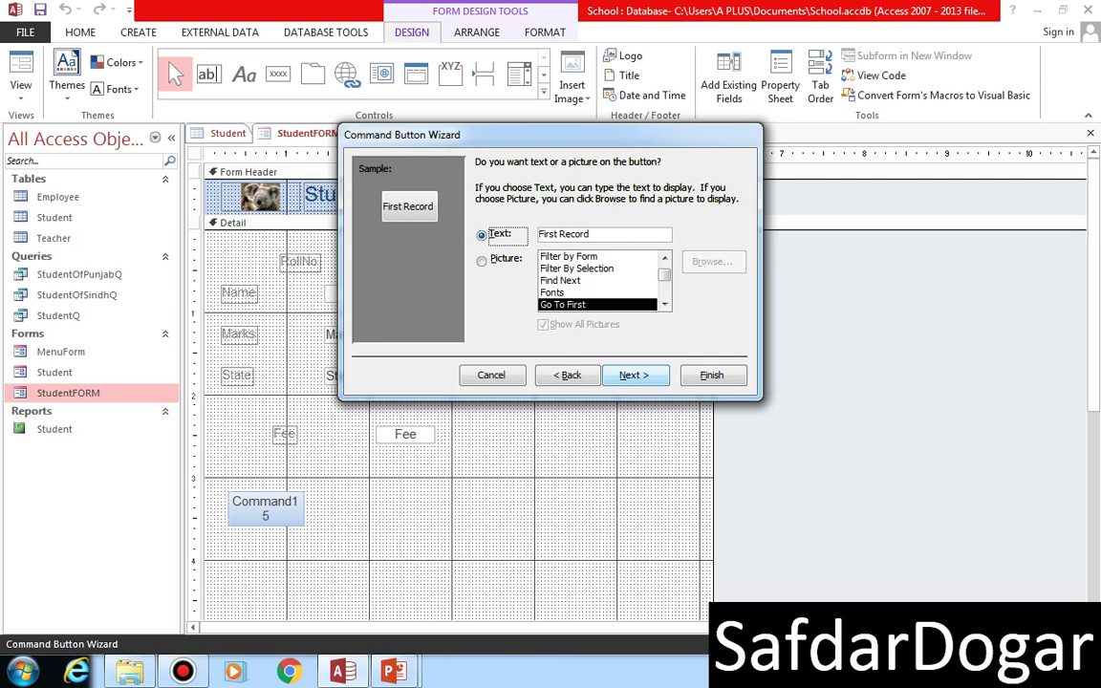
- Name the button cmdFirstRecord, finish the wizard, and switch StudentFORM to Form View
left_click(634, 374)
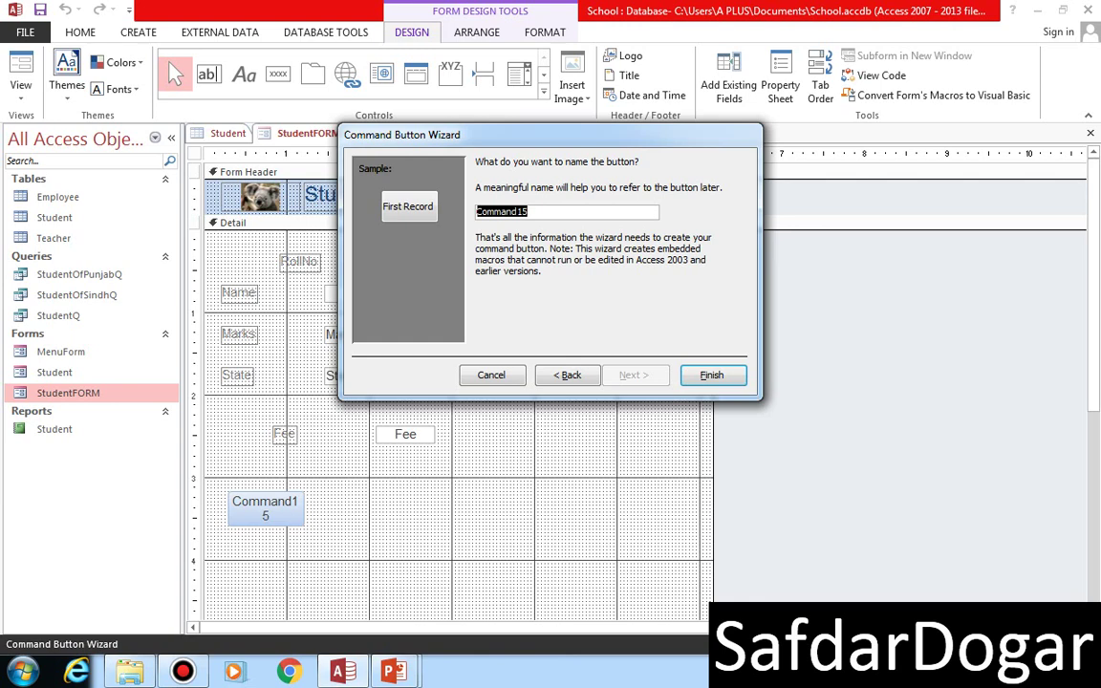
type("cmd")
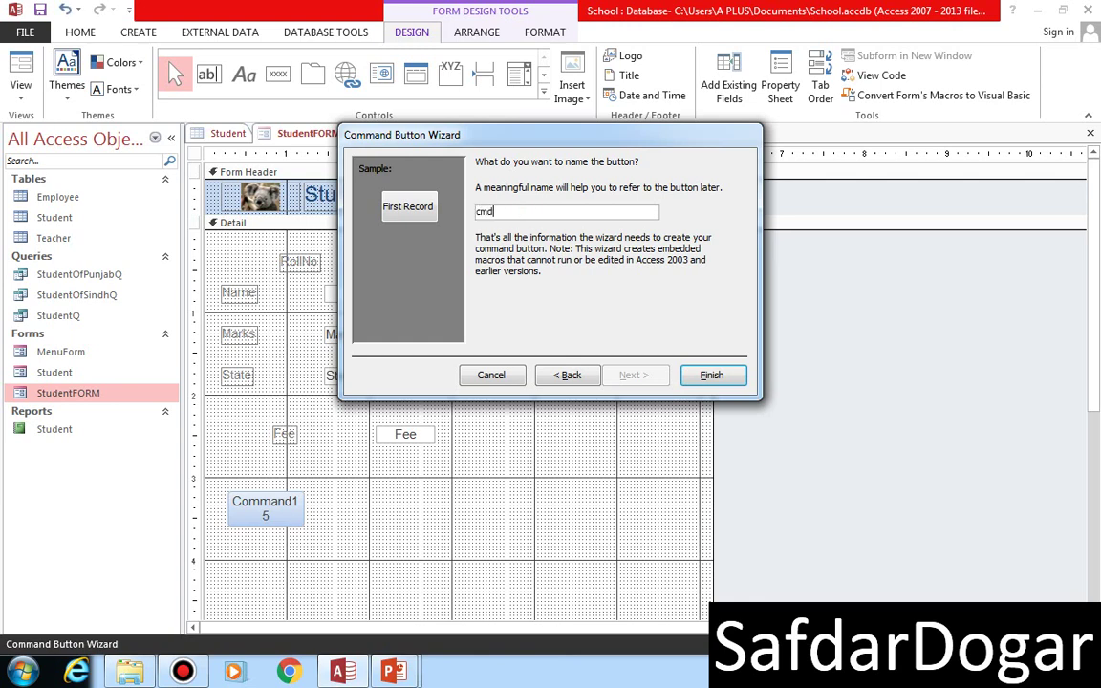
type("FirstRecord")
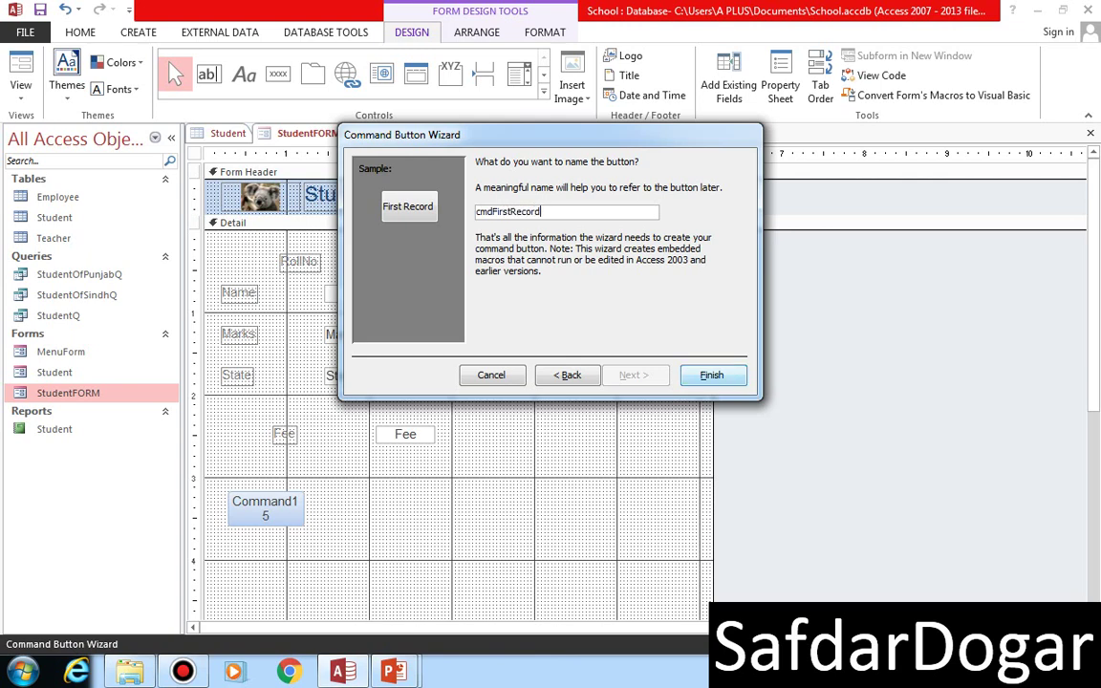
key("Return")
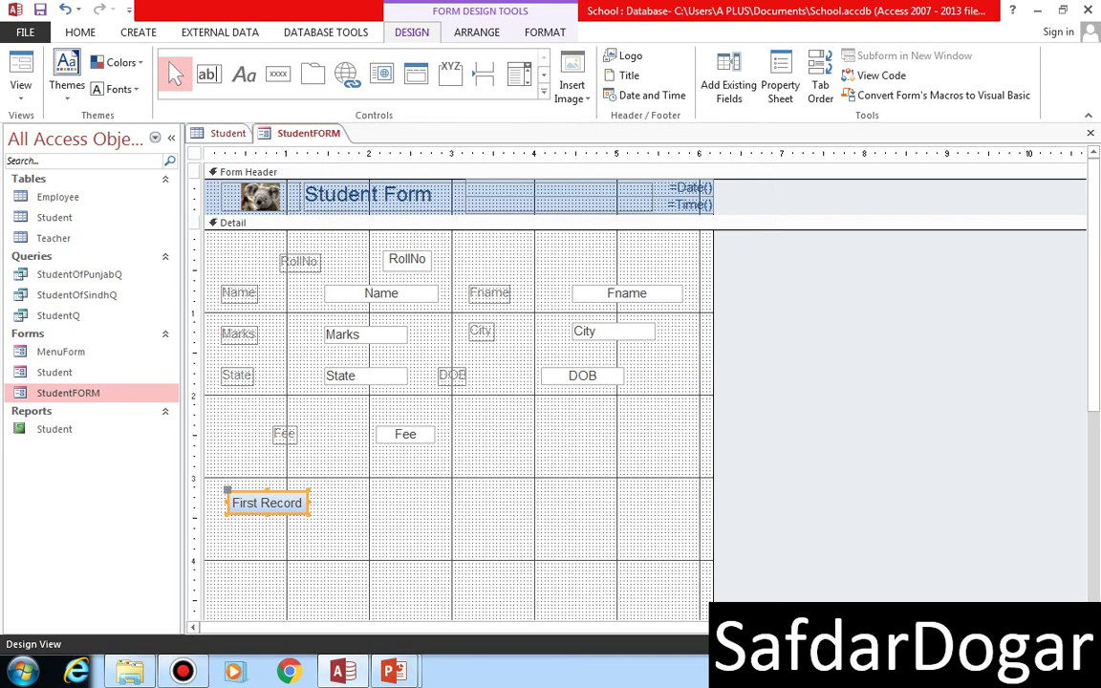
left_click(20, 71)
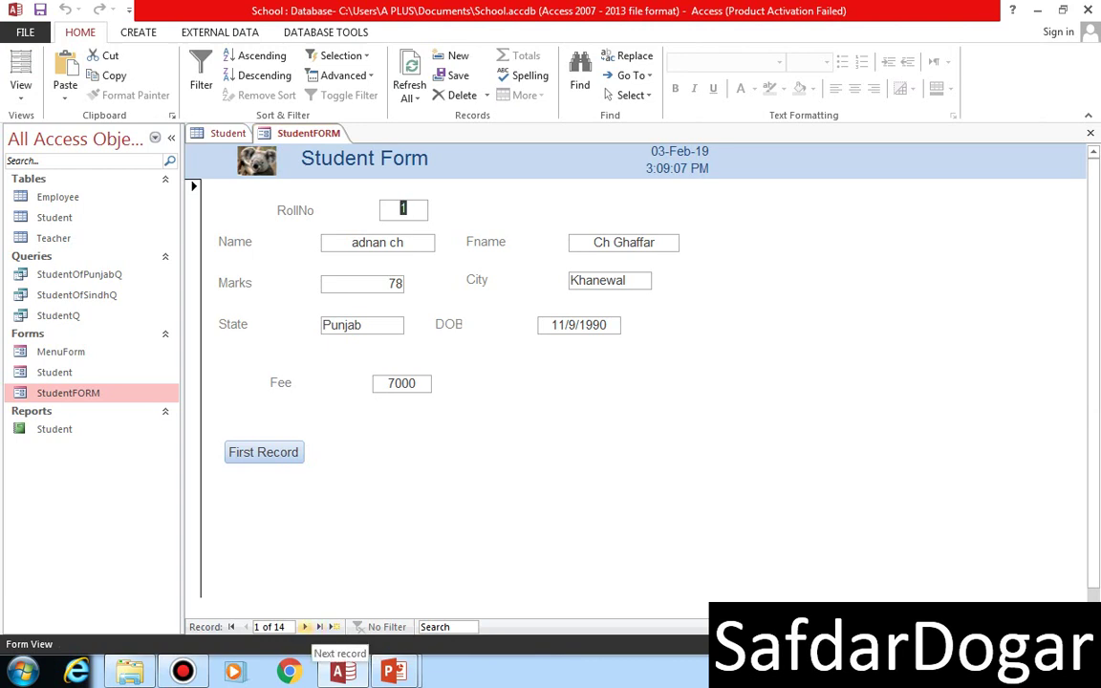
- Advance a few records, use First Record to jump back to record 1, then return to Design View
left_click(305, 626)
left_click(304, 626)
left_click(304, 626)
left_click(305, 626)
left_click(304, 626)
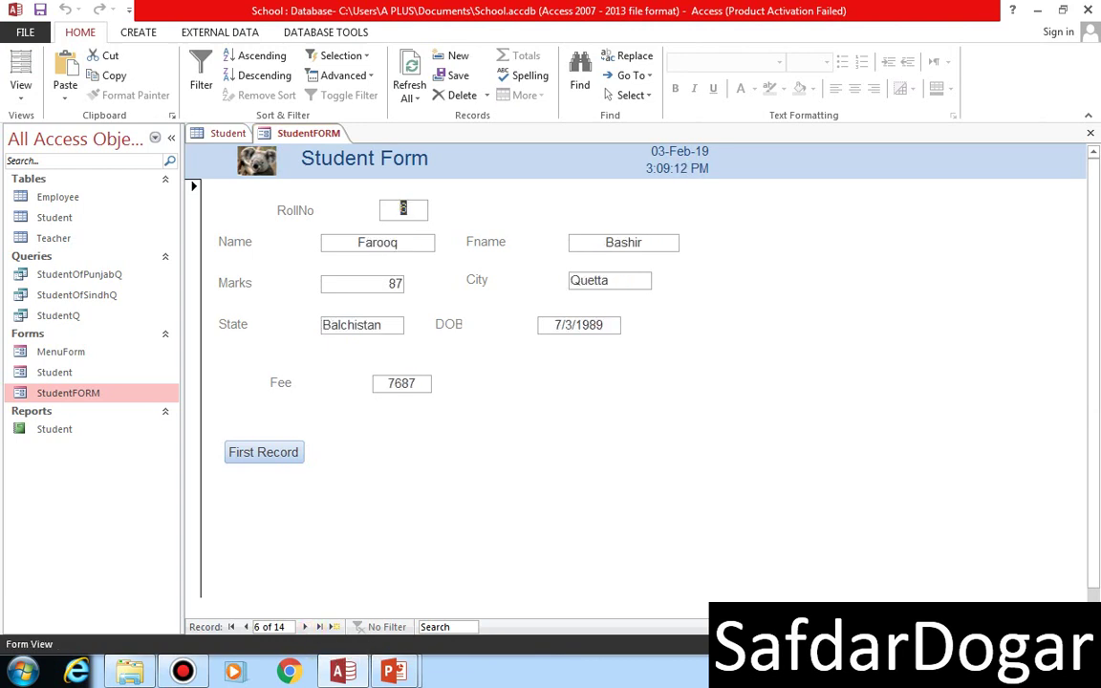
left_click(264, 452)
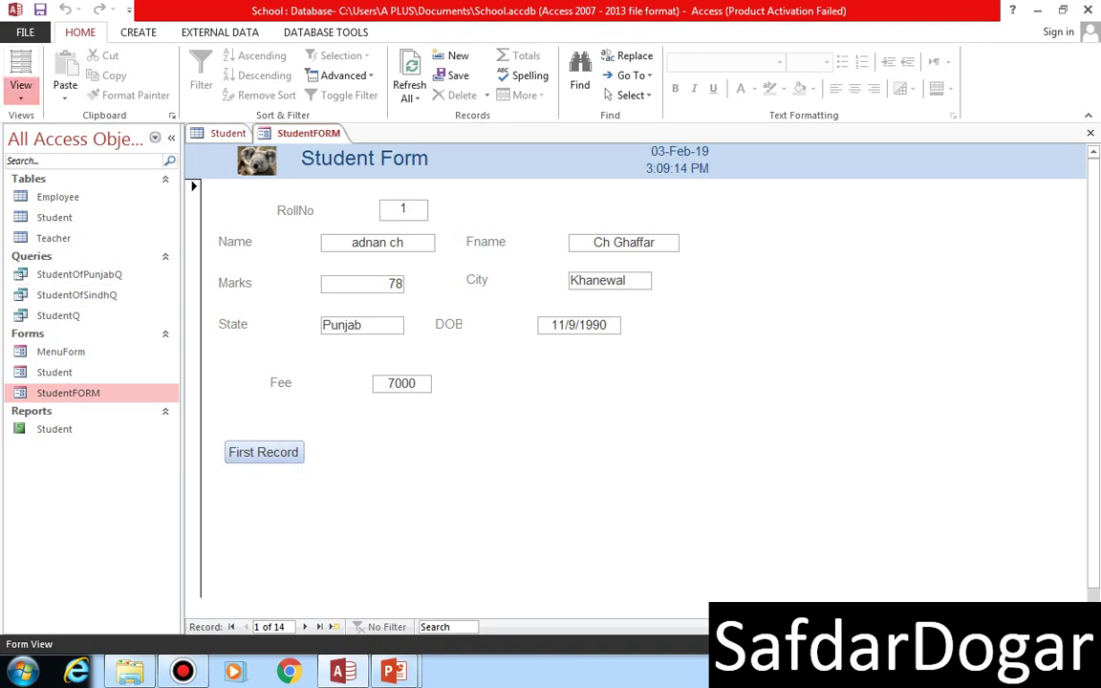
left_click(20, 84)
left_click(67, 239)
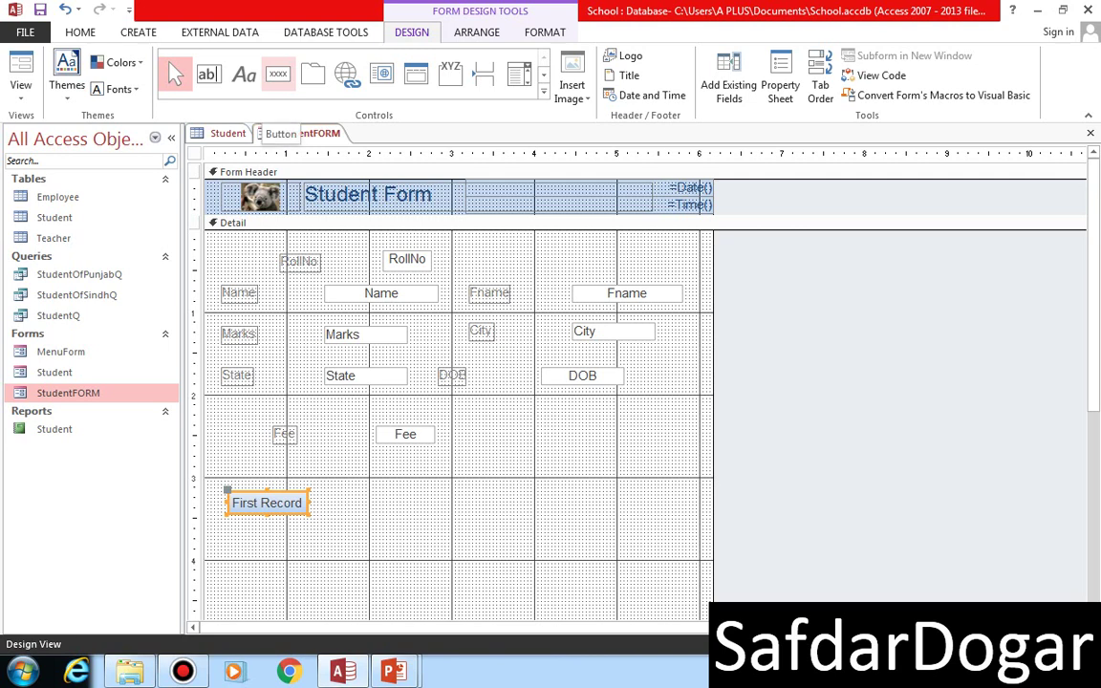
- Add a text button right of First Record that goes to the next record, named cmdNextRecord
left_click(277, 73)
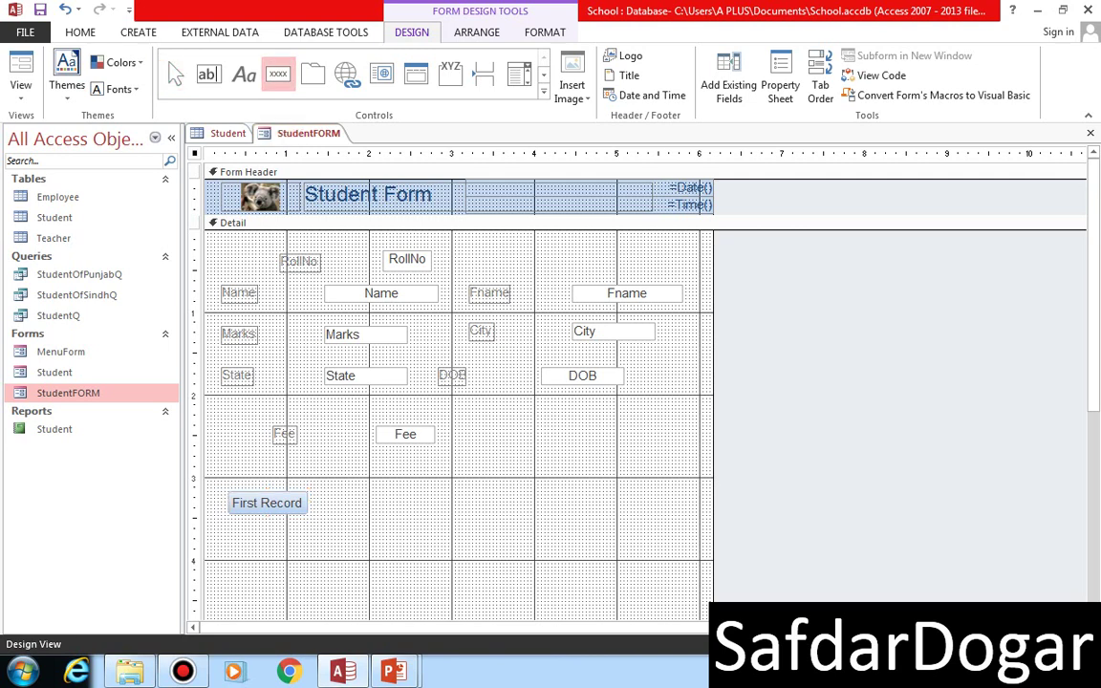
mouse_move(318, 493)
left_mouse_down()
mouse_move(341, 511)
mouse_move(374, 512)
left_mouse_up()
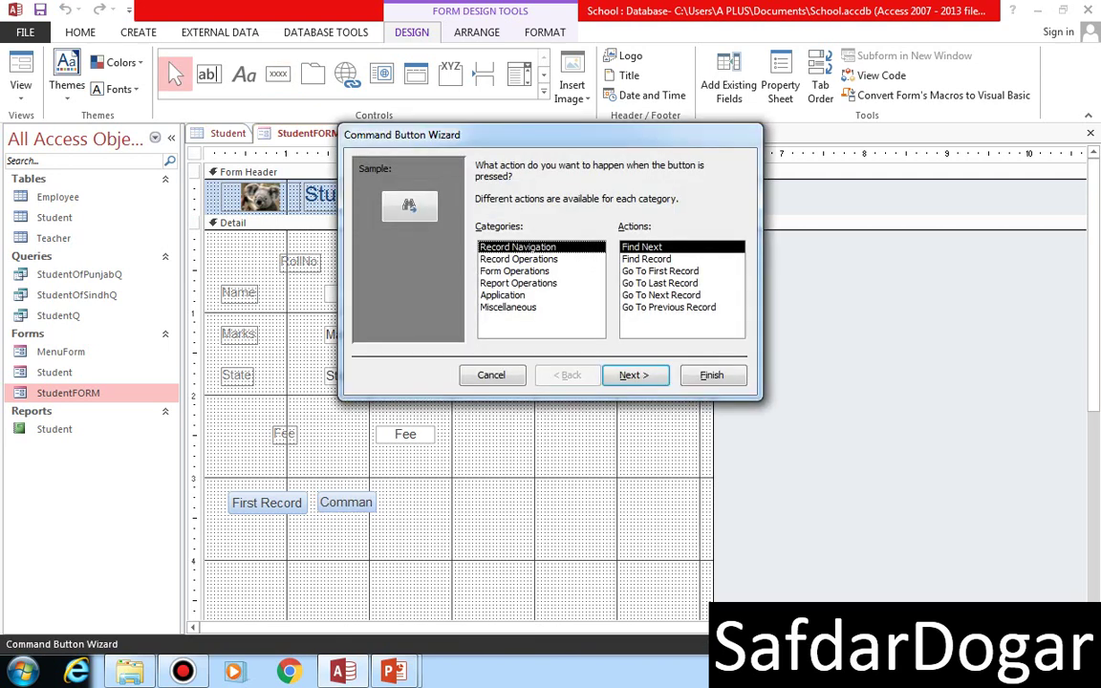
left_click(661, 295)
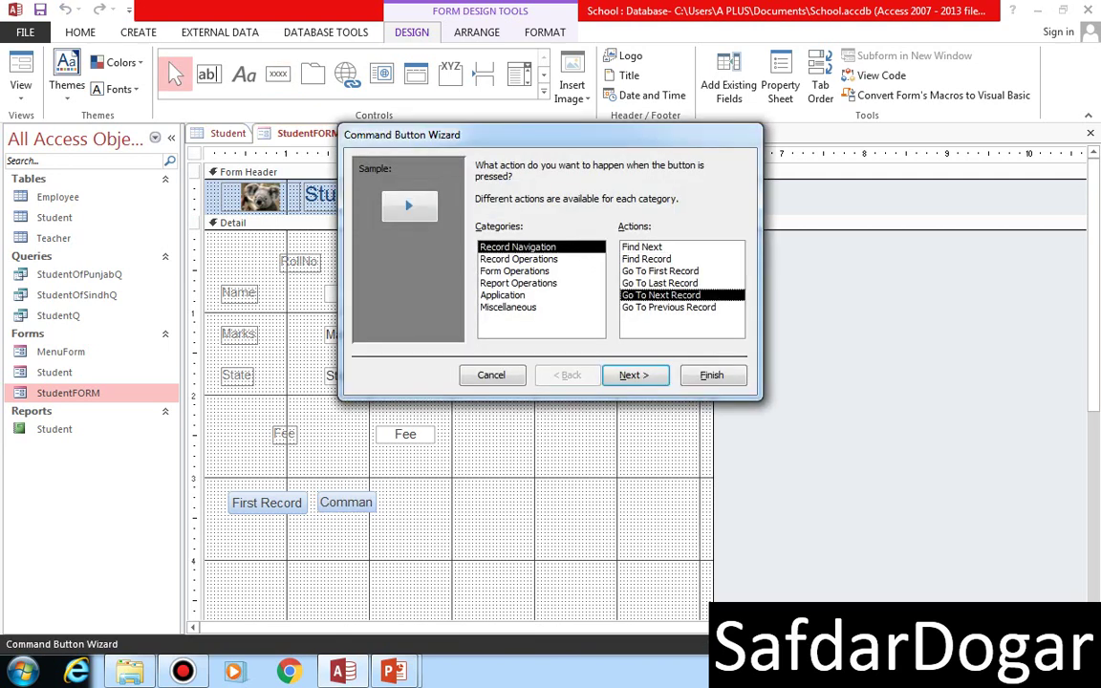
key("Return")
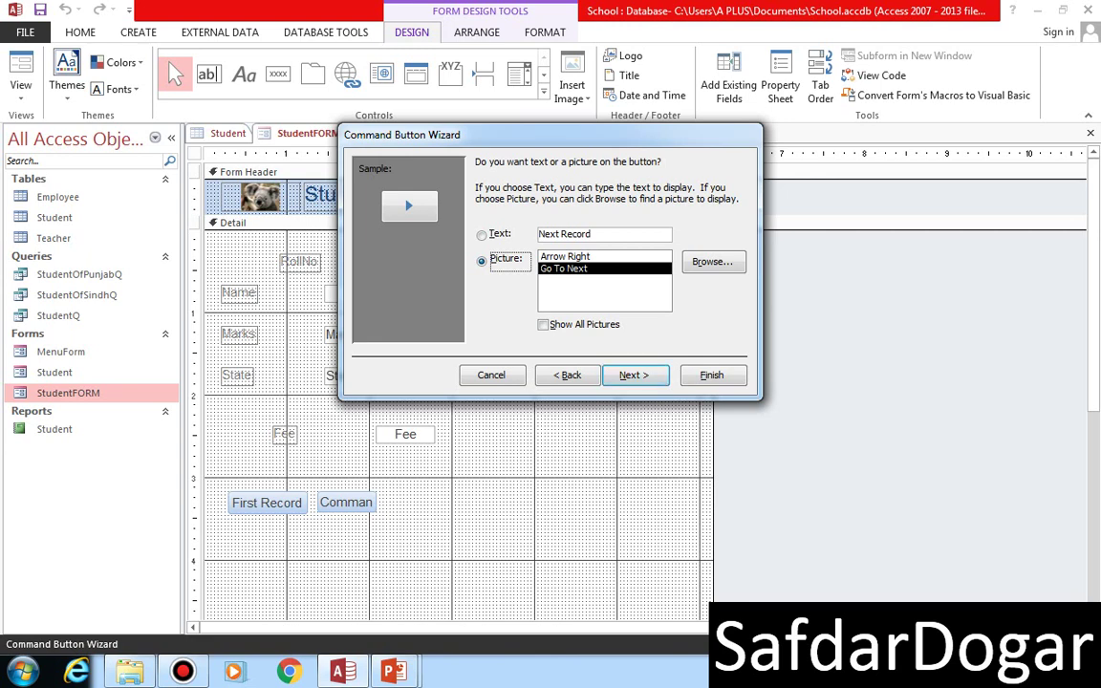
left_click(482, 235)
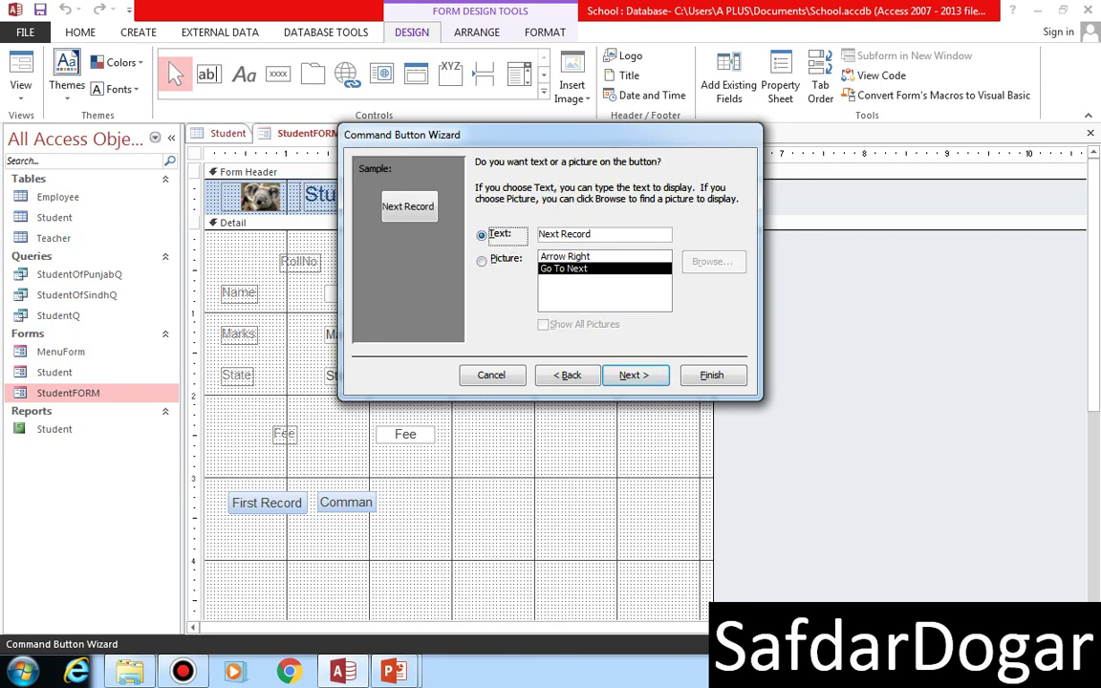
left_click(633, 374)
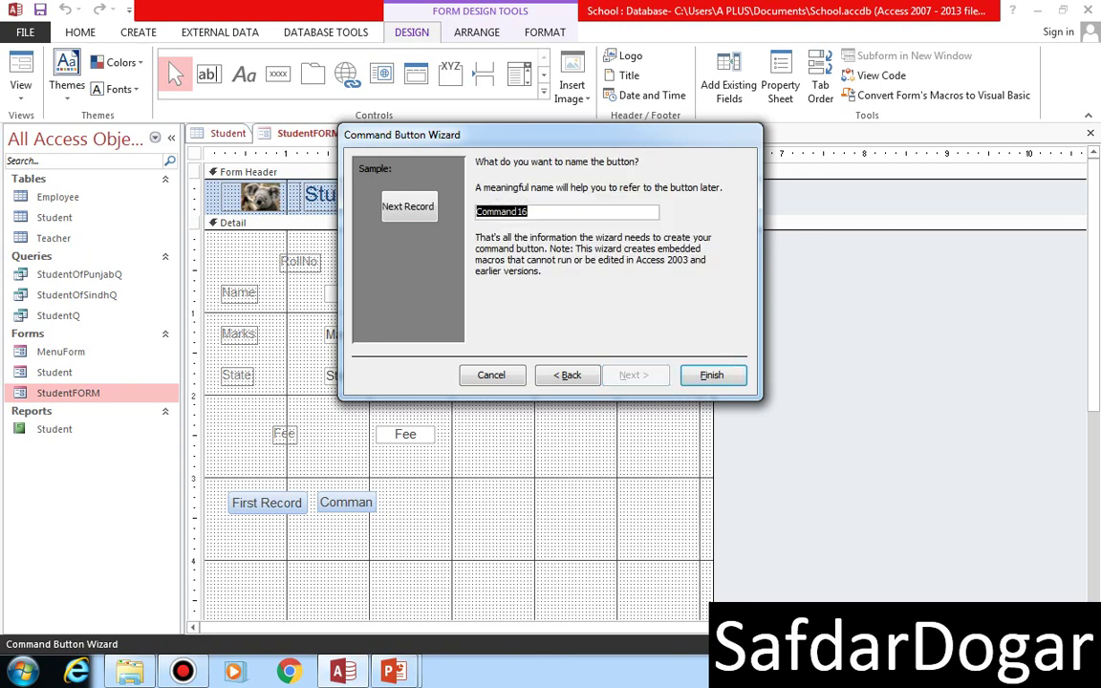
type("cmd")
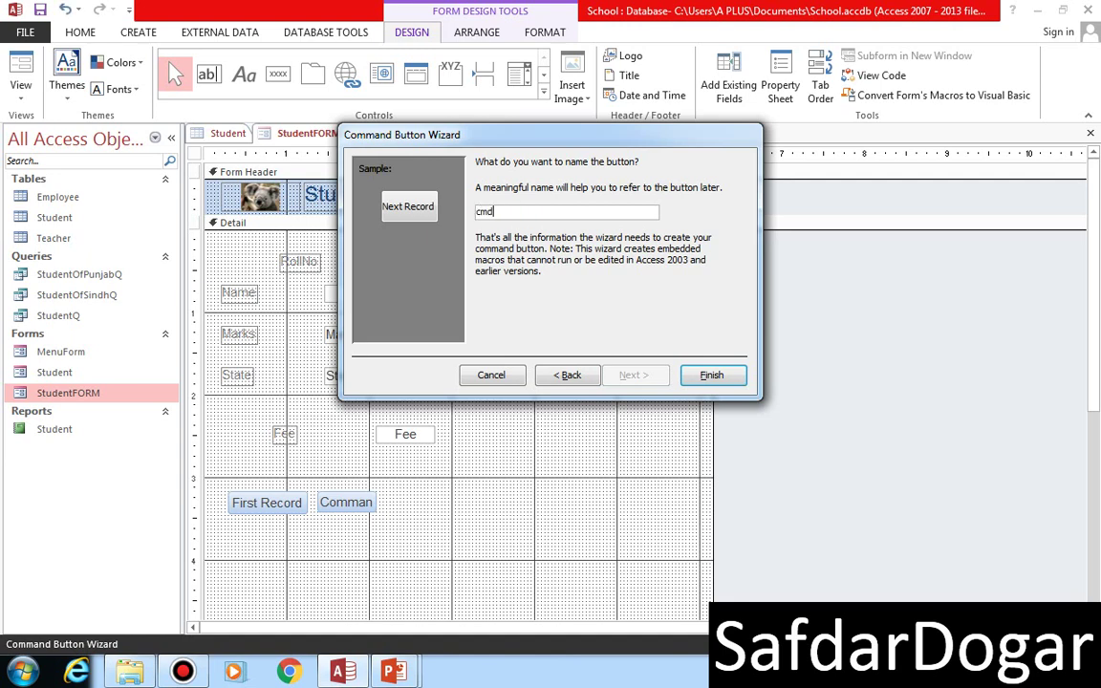
type("NextRecord")
key("Return")
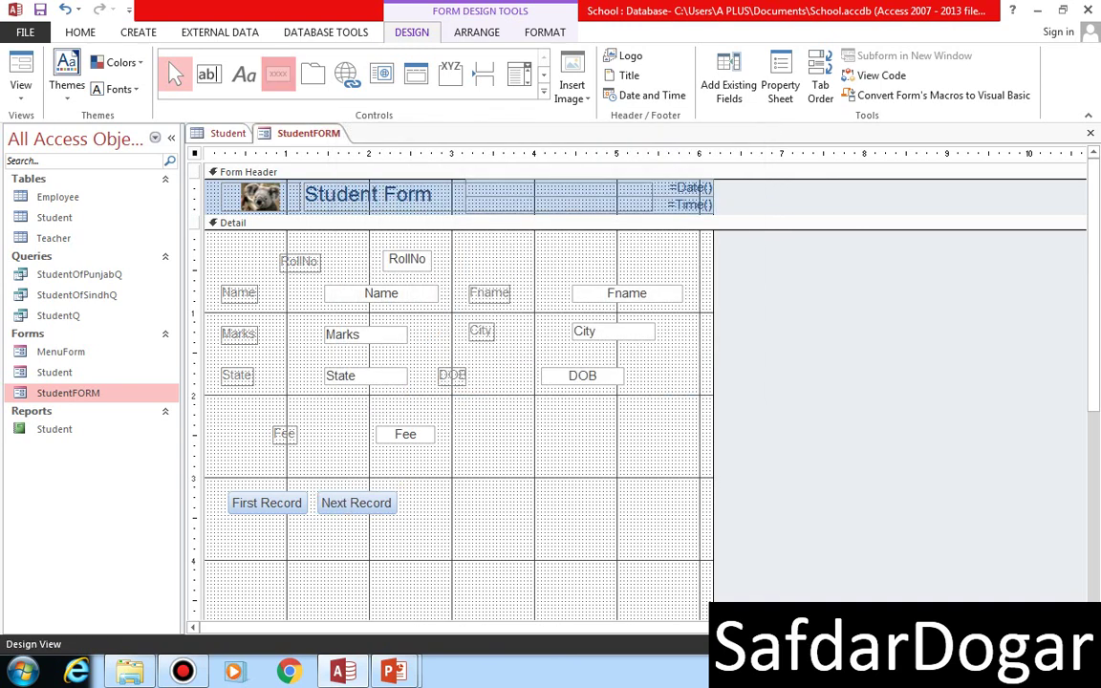
left_click(278, 73)
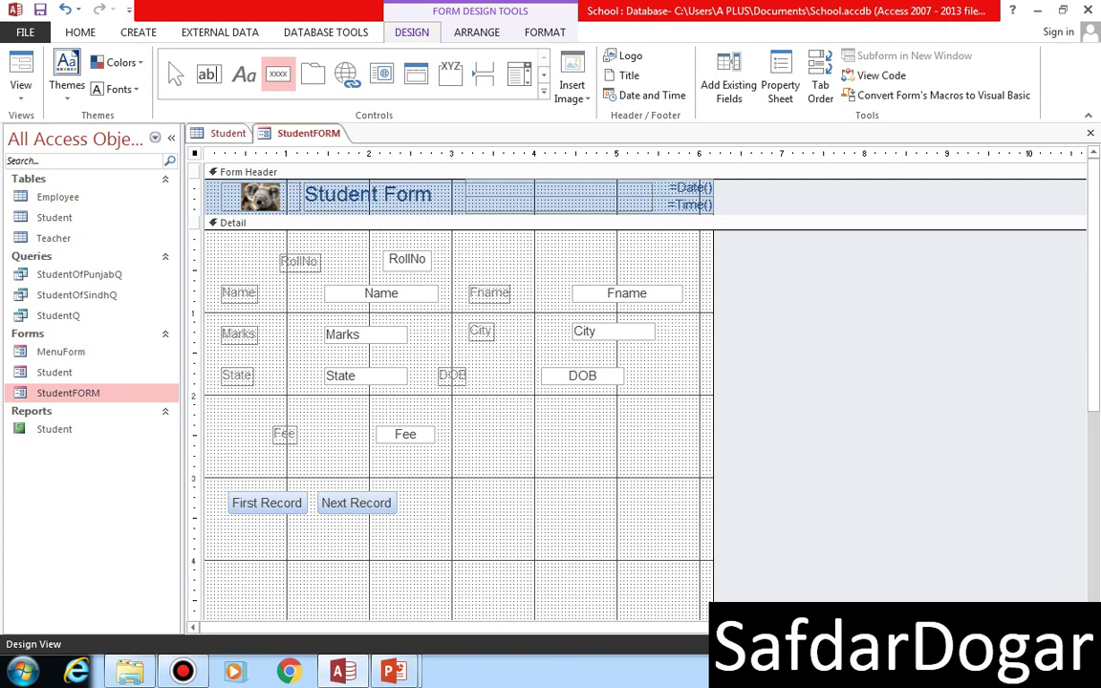
- Add a text button after Next Record that goes to the previous record, named cmdpreviousRecord
left_click_drag(407, 491, 472, 519)
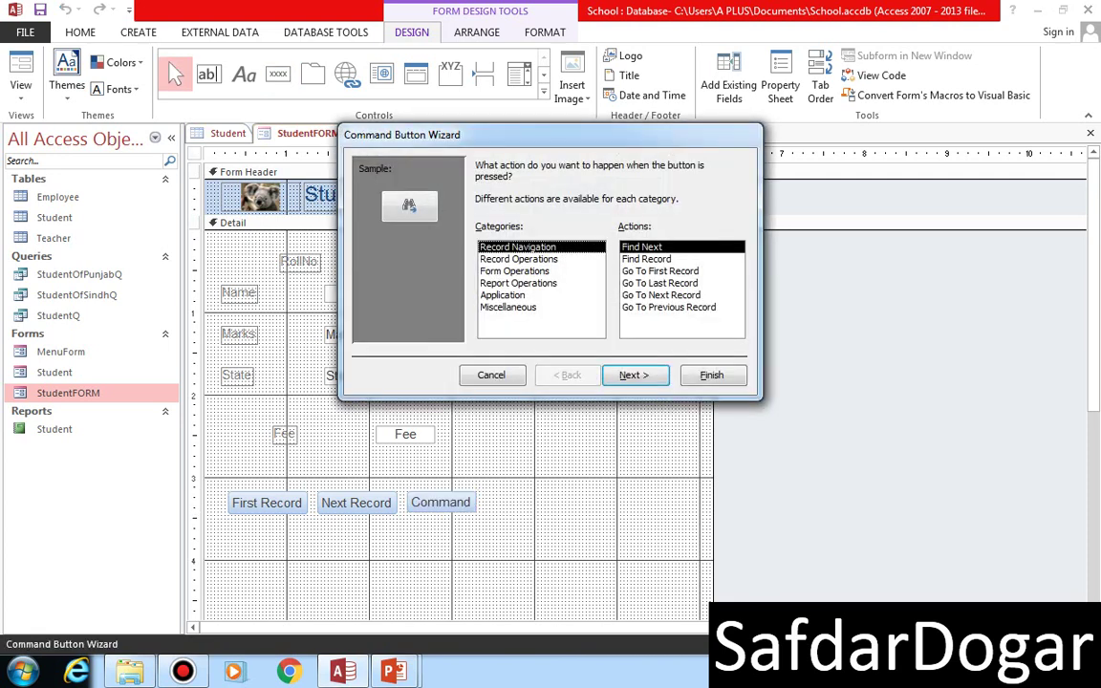
left_click(668, 307)
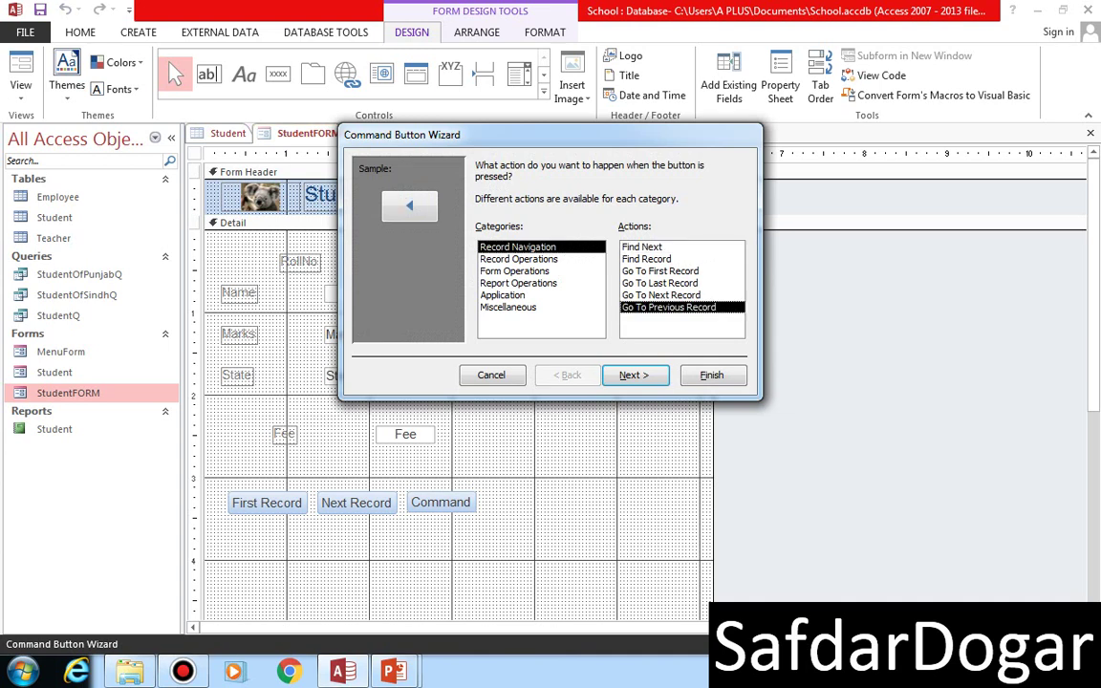
left_click(633, 374)
left_click(481, 234)
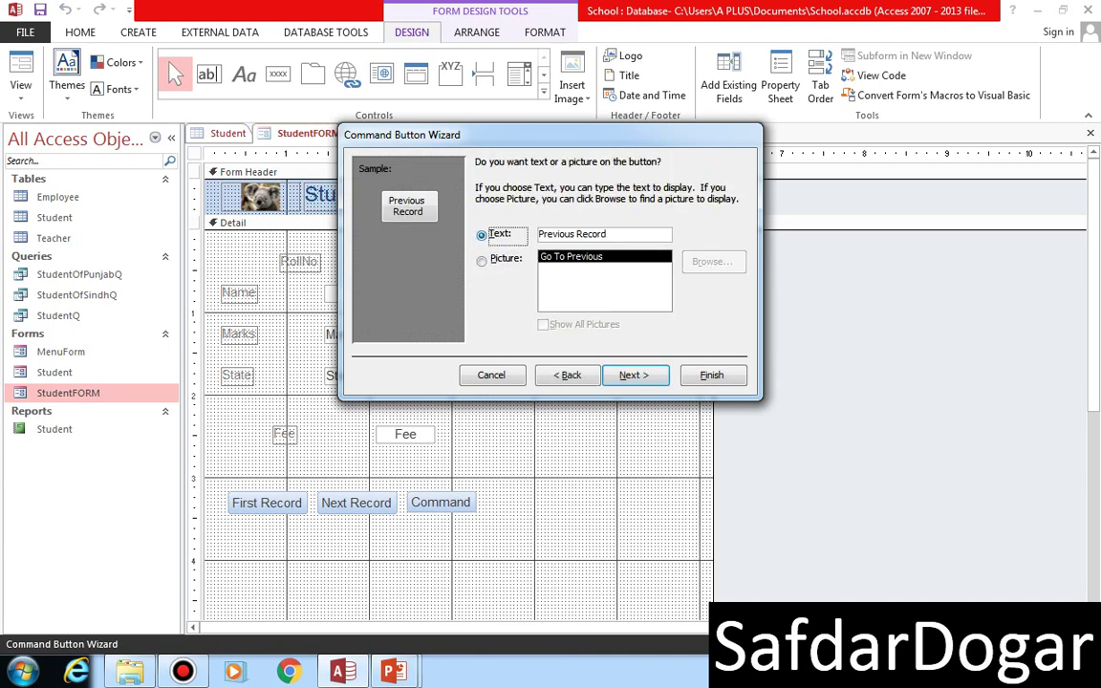
left_click(633, 375)
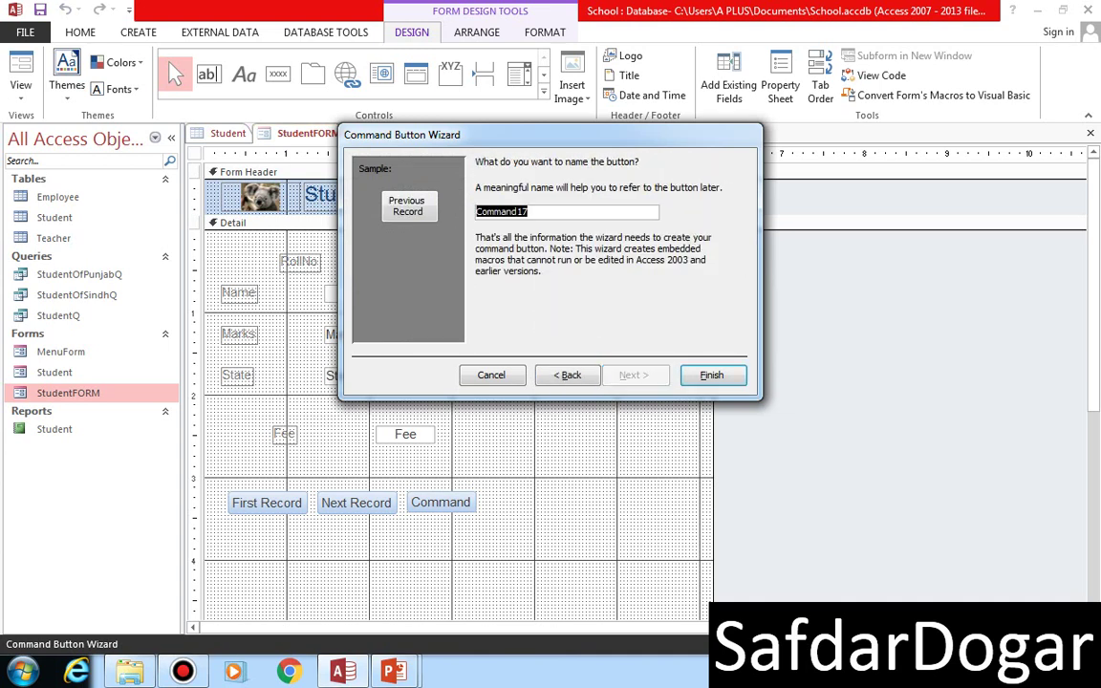
type("cm")
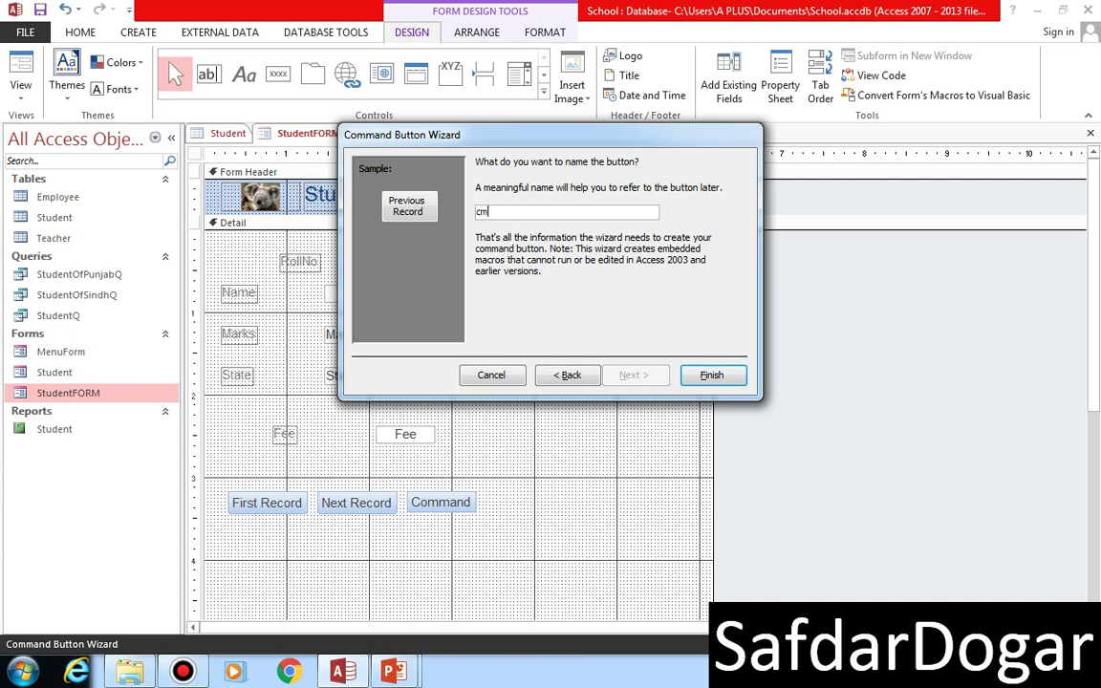
type("dpreviousRecord")
key("Return")
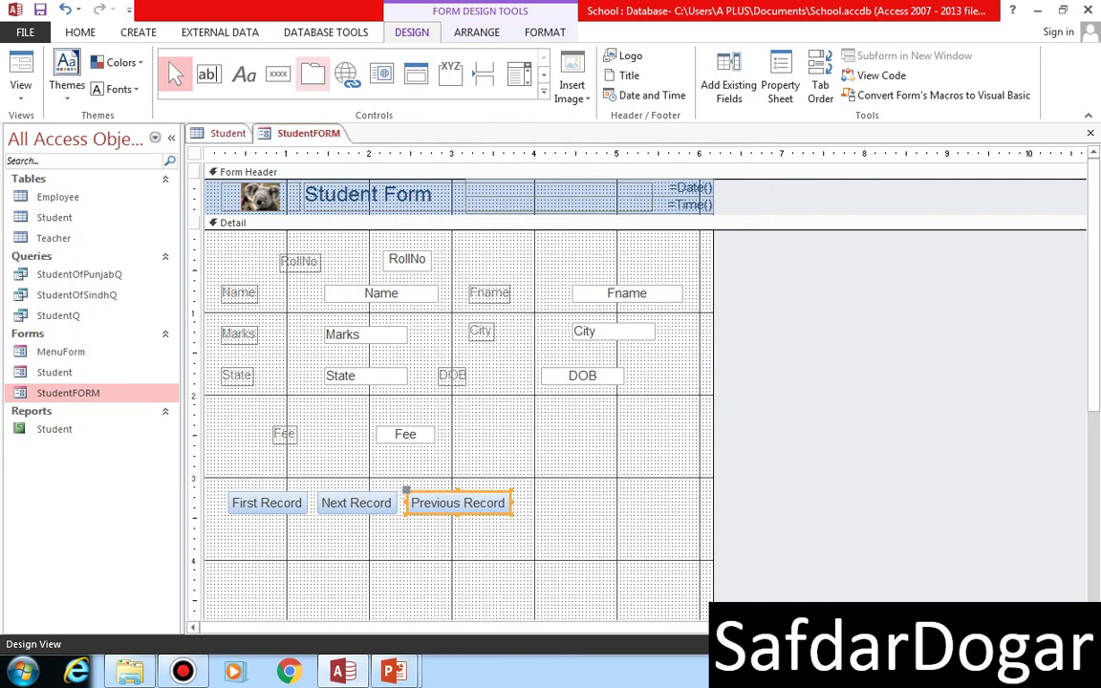
left_click(277, 74)
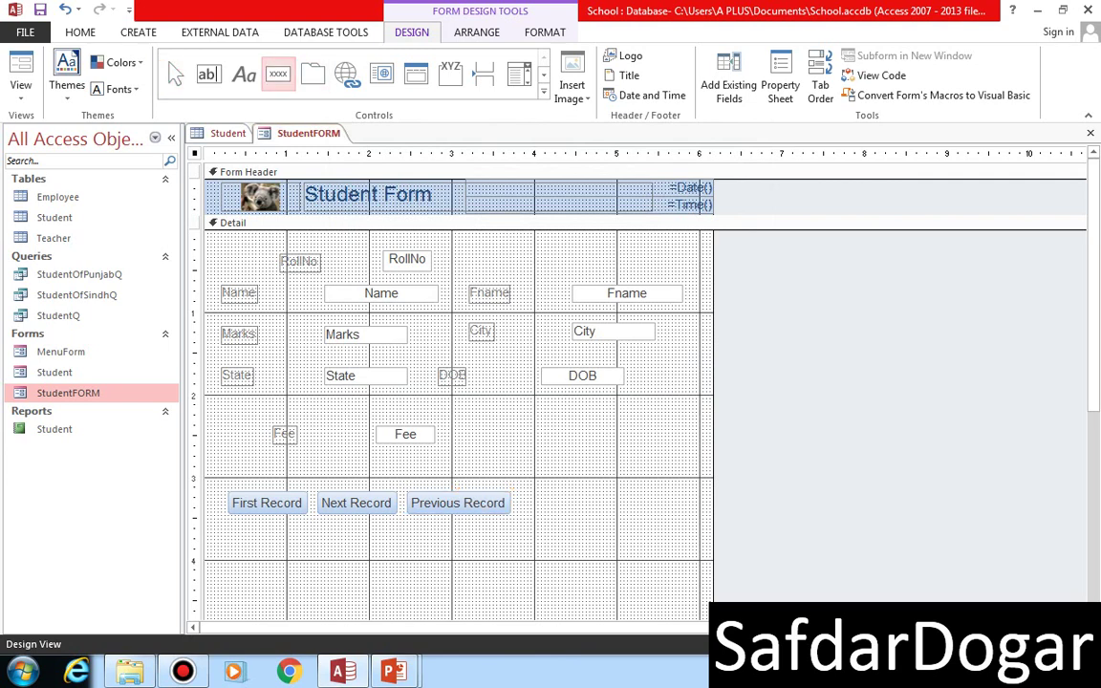
- Draw a fourth button after Previous Record set to Go To Last Record, captioned Last Record, named cmdLastRec
left_click(174, 73)
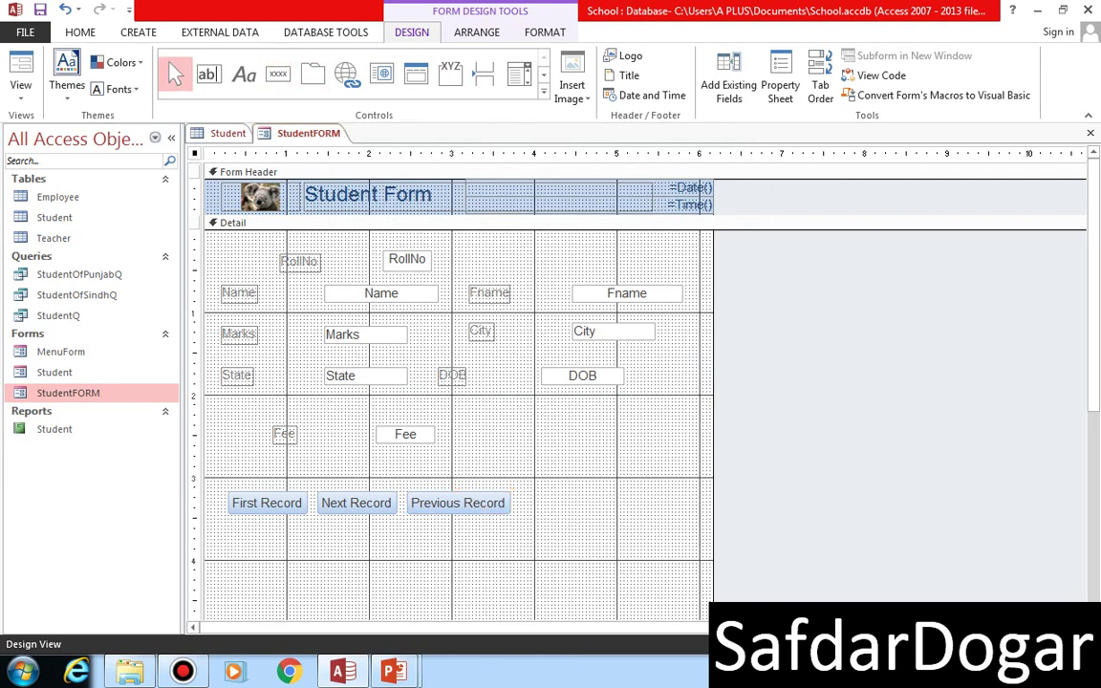
left_click(277, 74)
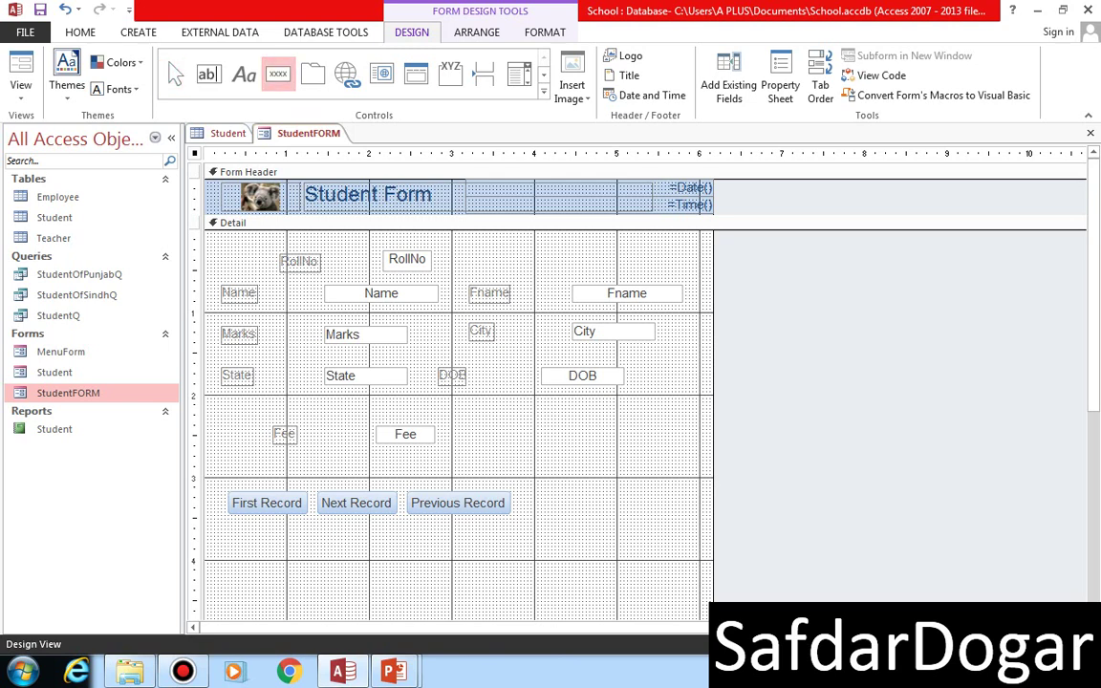
left_click_drag(520, 490, 596, 512)
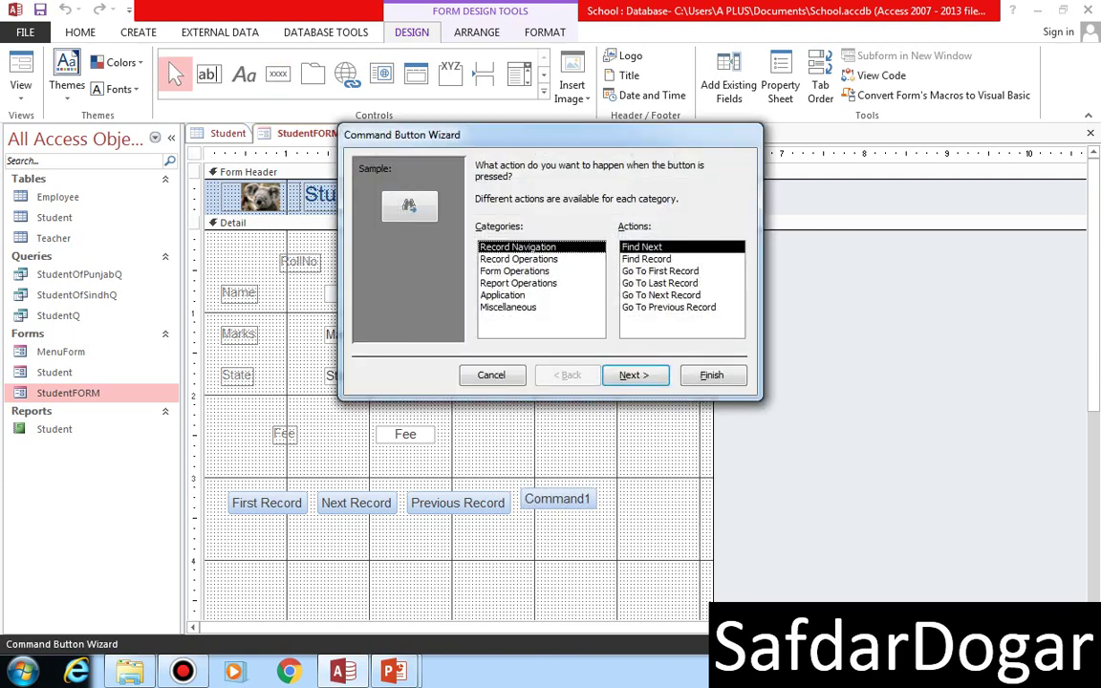
left_click(659, 283)
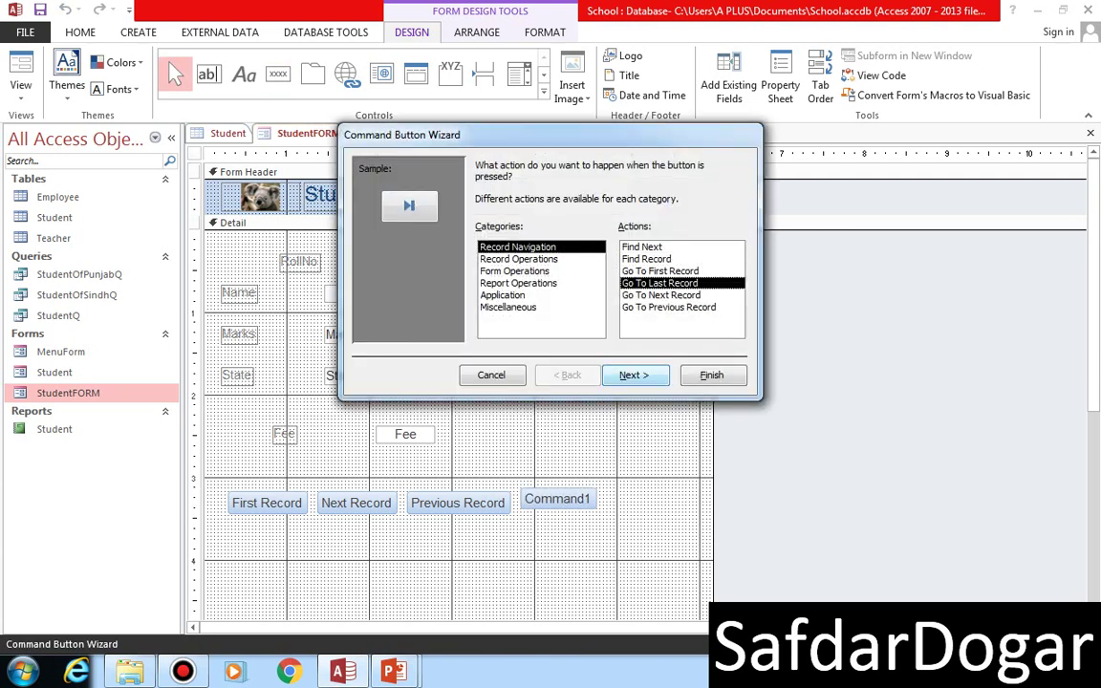
left_click(634, 374)
left_click(482, 235)
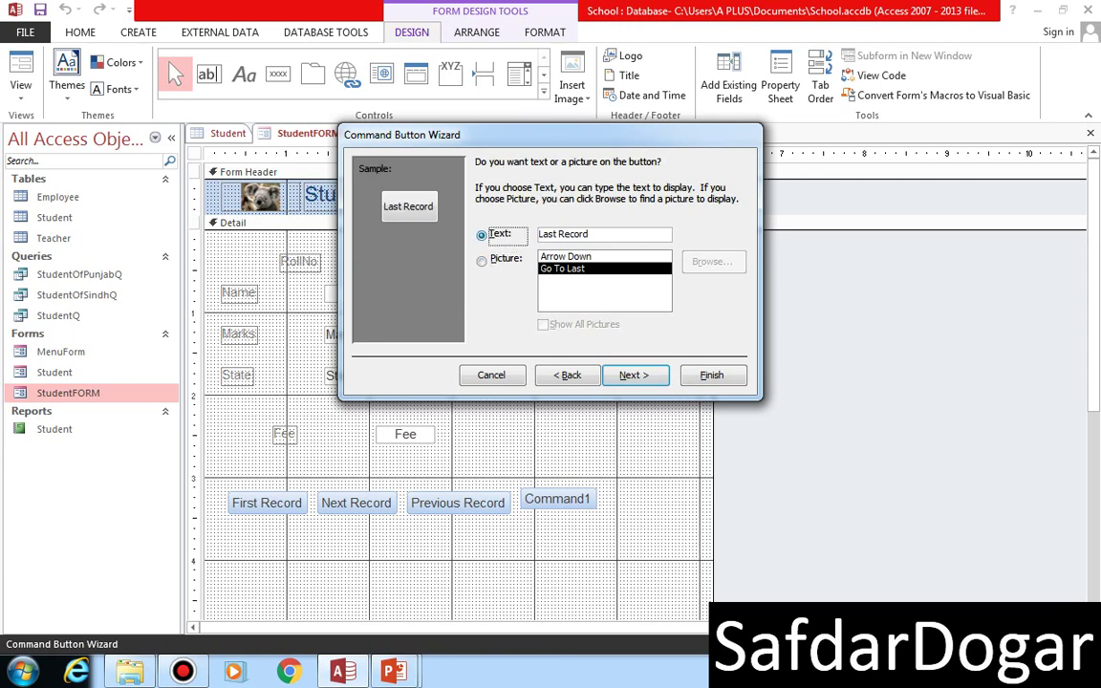
key("Return")
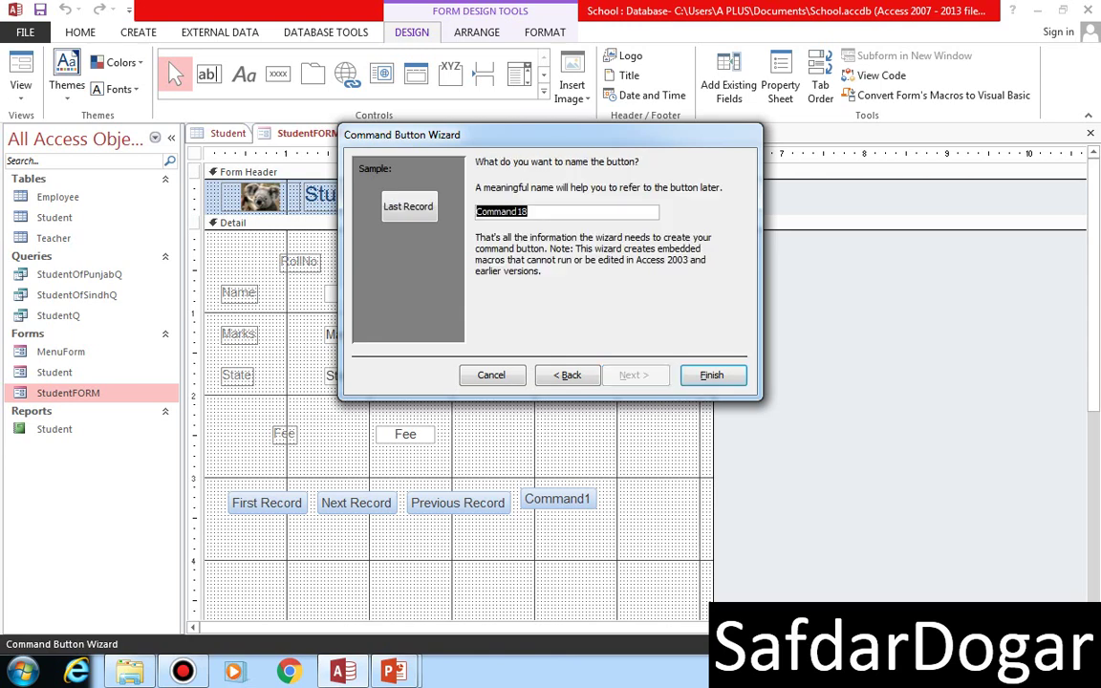
type("cmd")
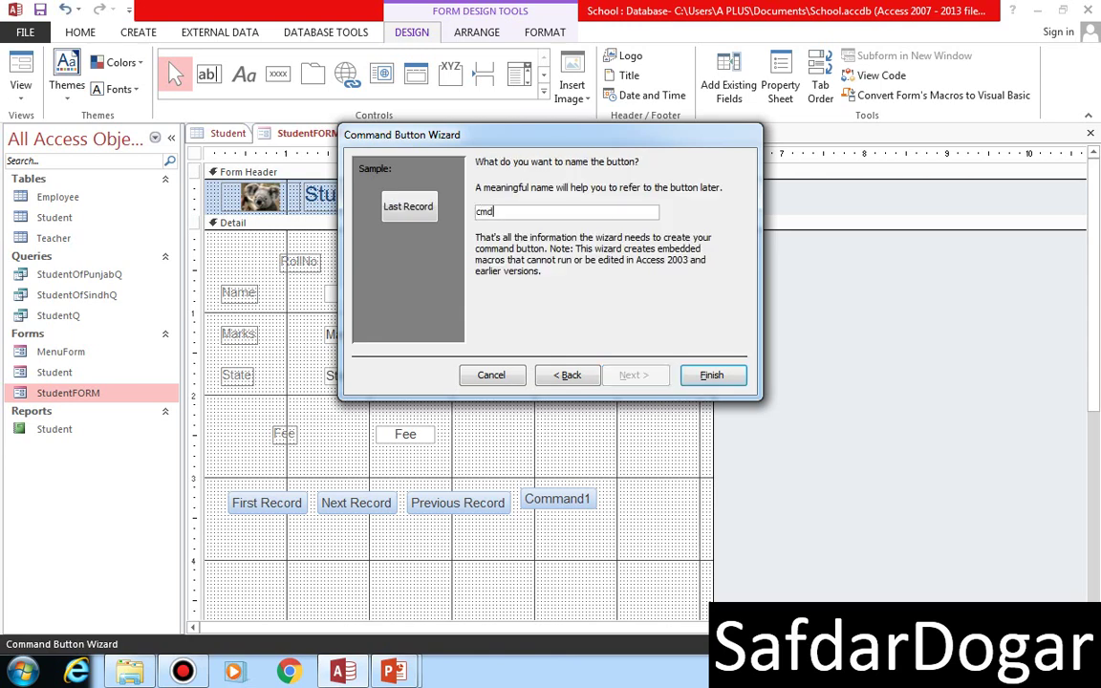
type("LastRec")
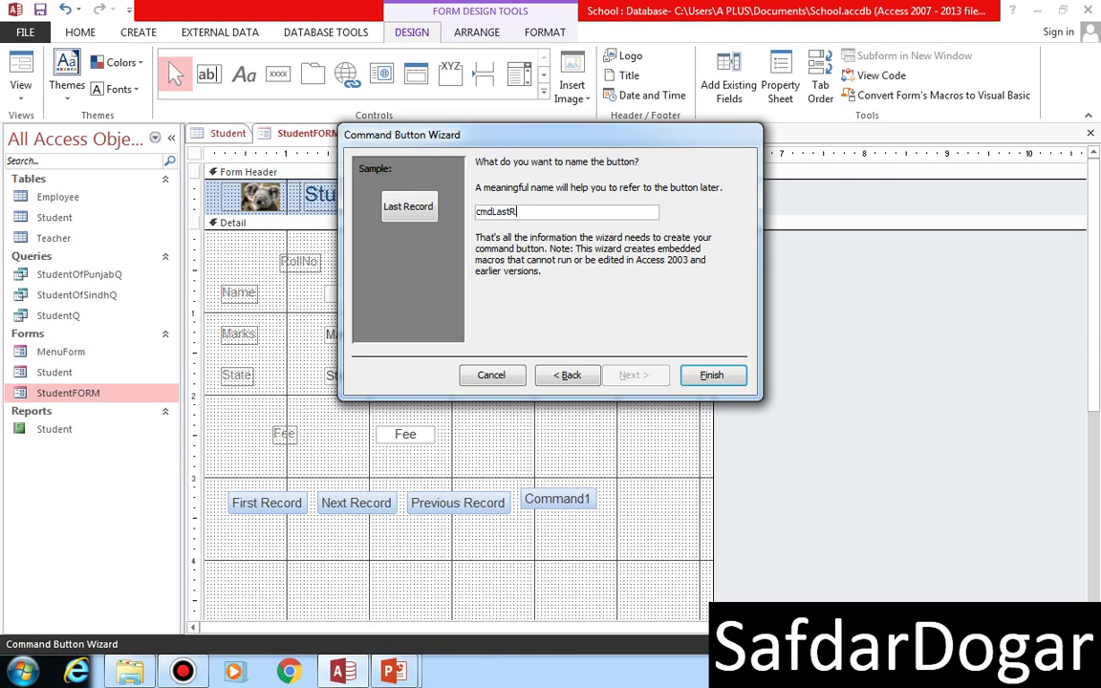
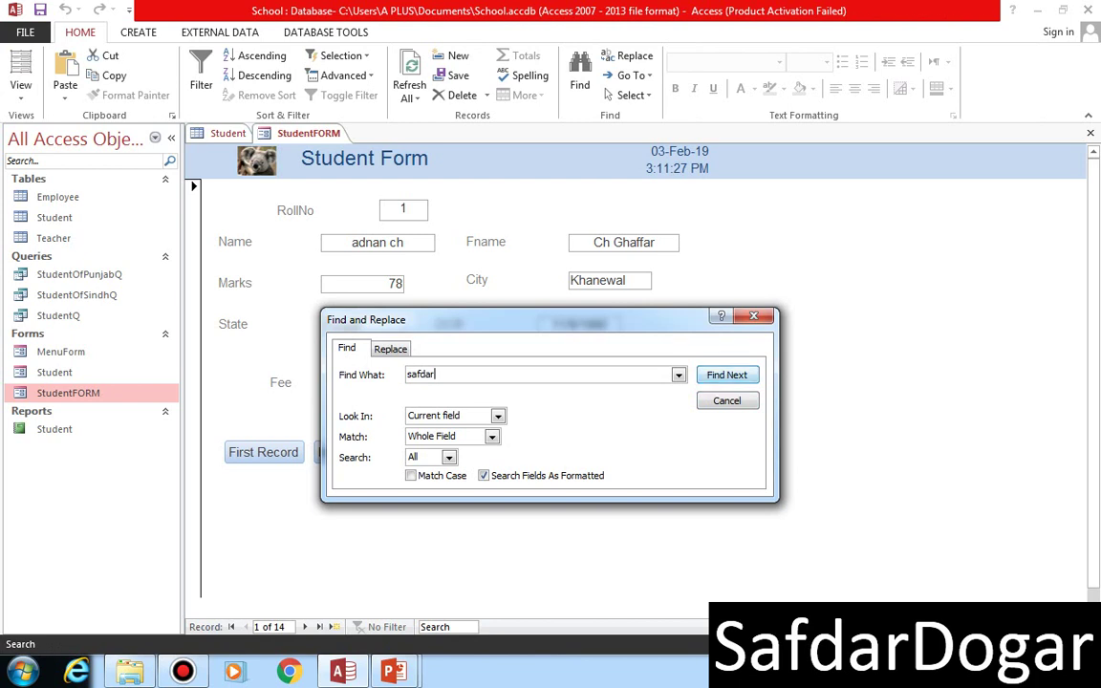
- Run the pending name search, then search for a lowercase student name, which is not found
key("Return")
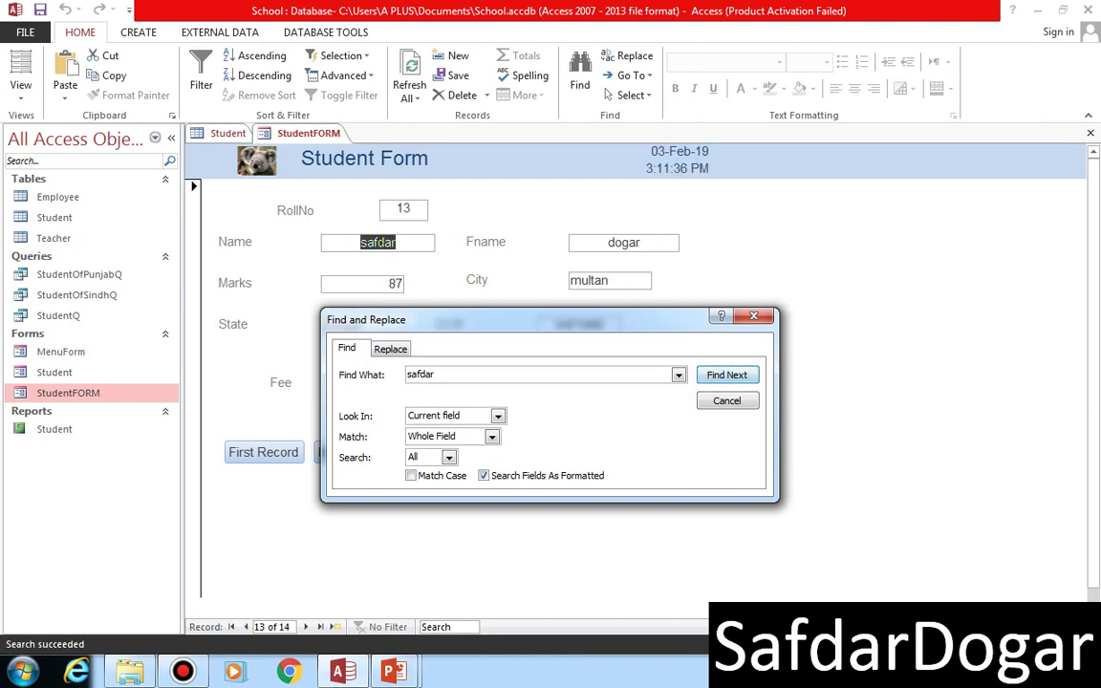
left_click_drag(477, 320, 695, 367)
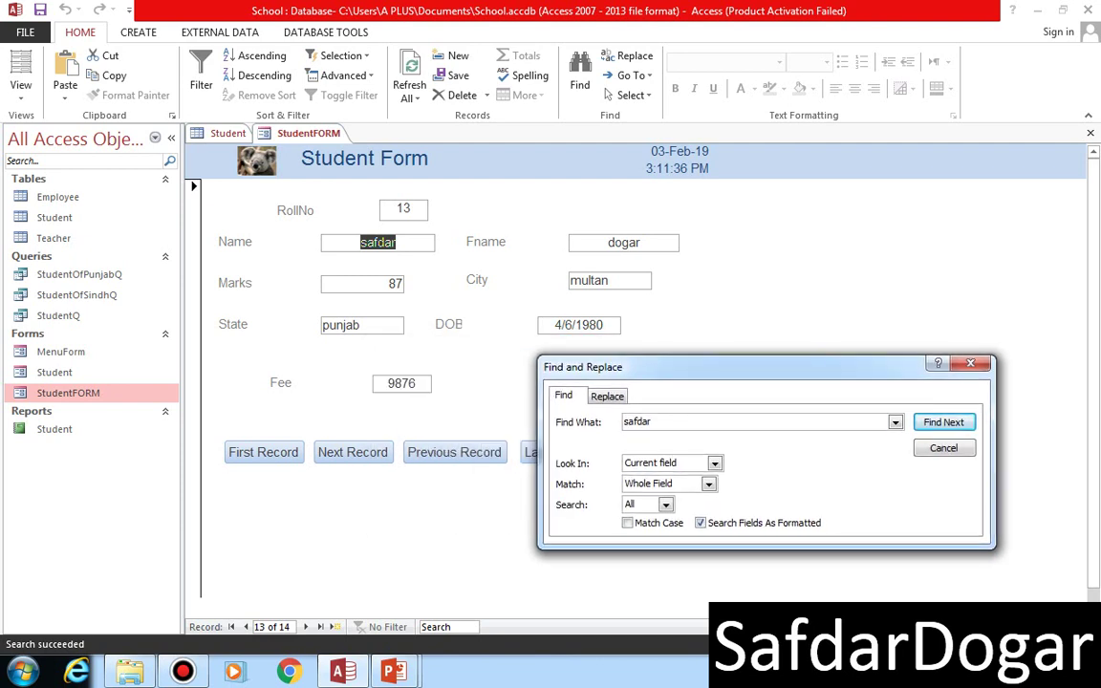
double_click(637, 421)
type("sheraz")
key("Return")
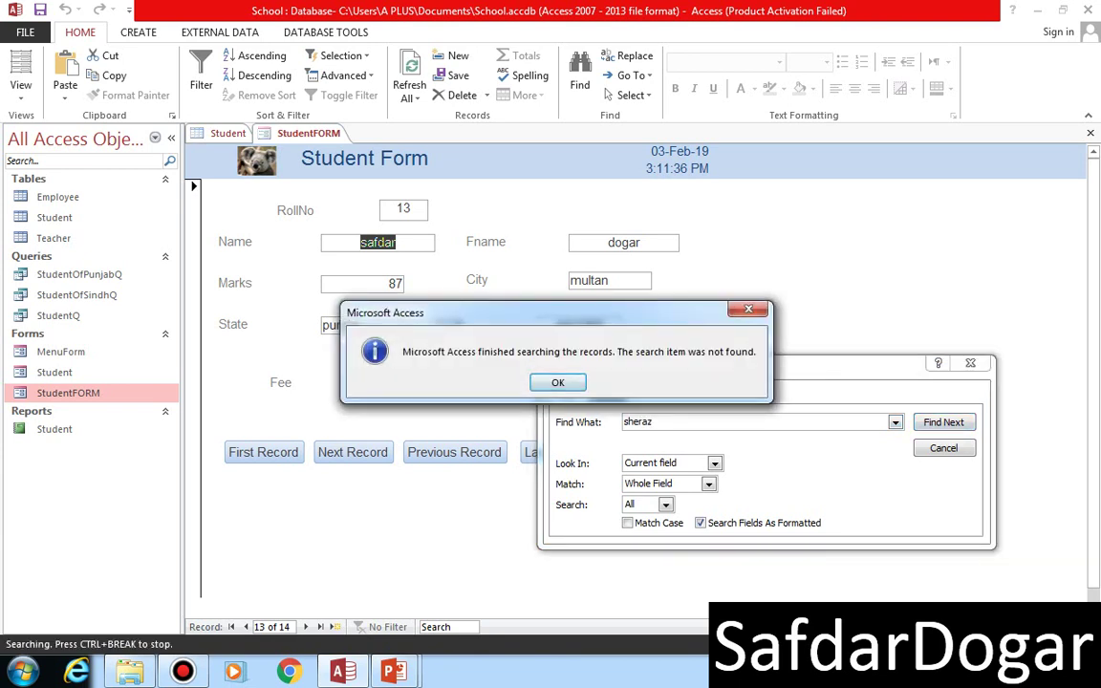
key("Return")
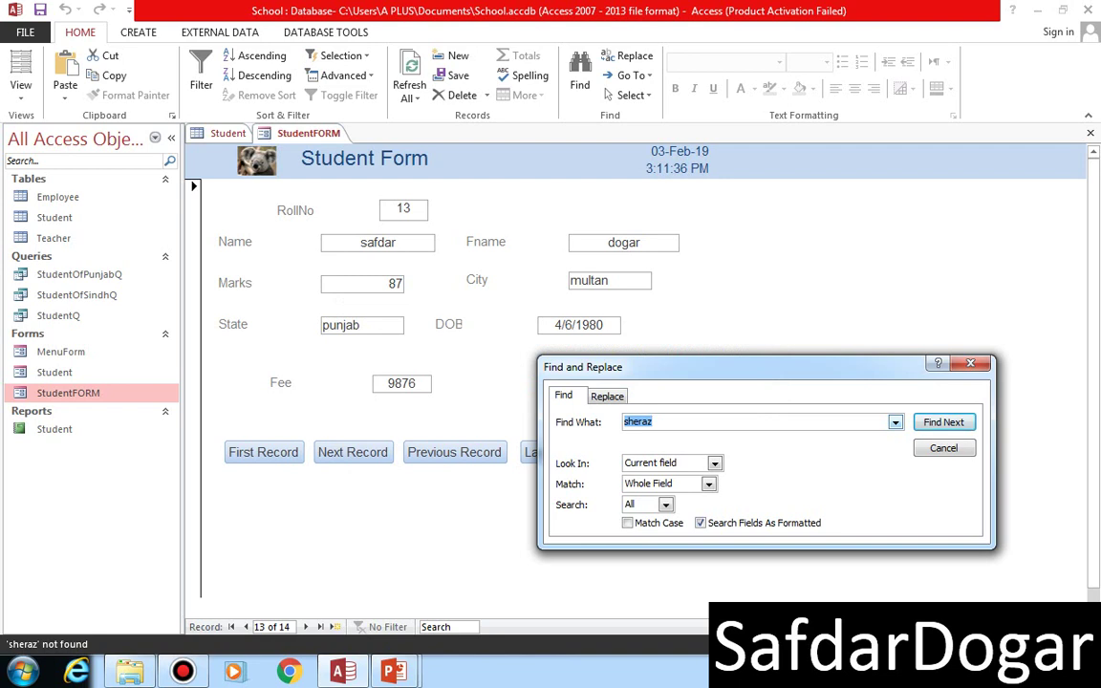
- Retry the search with the name capitalised, close Find and Replace, and switch to the Student table
type("Sheraz")
key("Return")
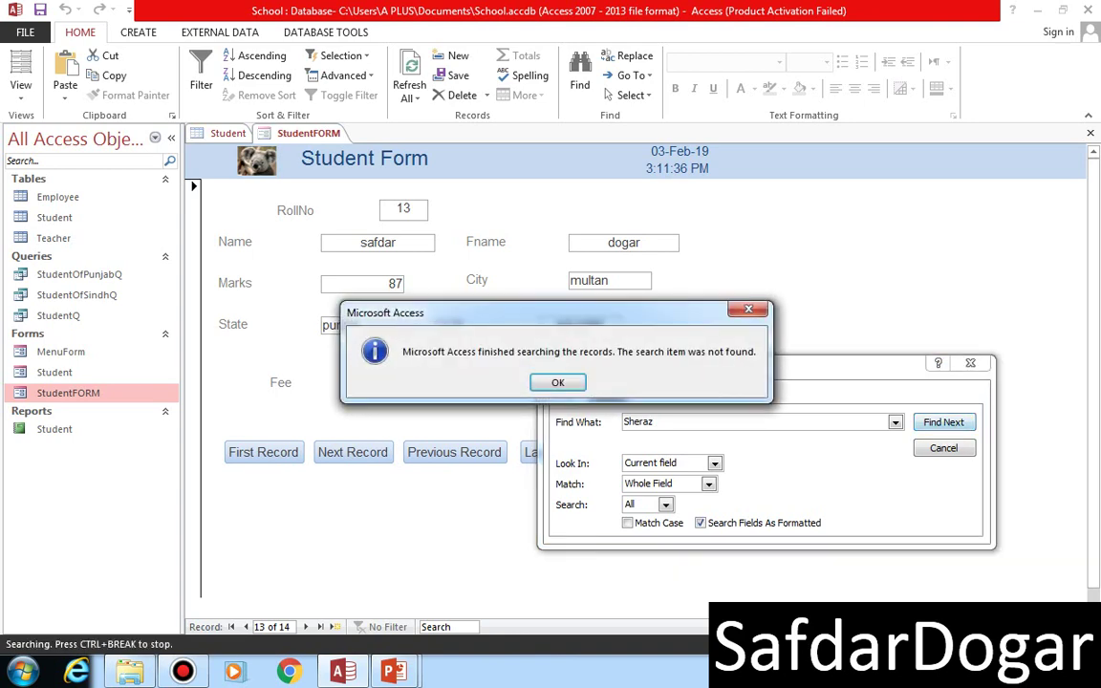
key("Return")
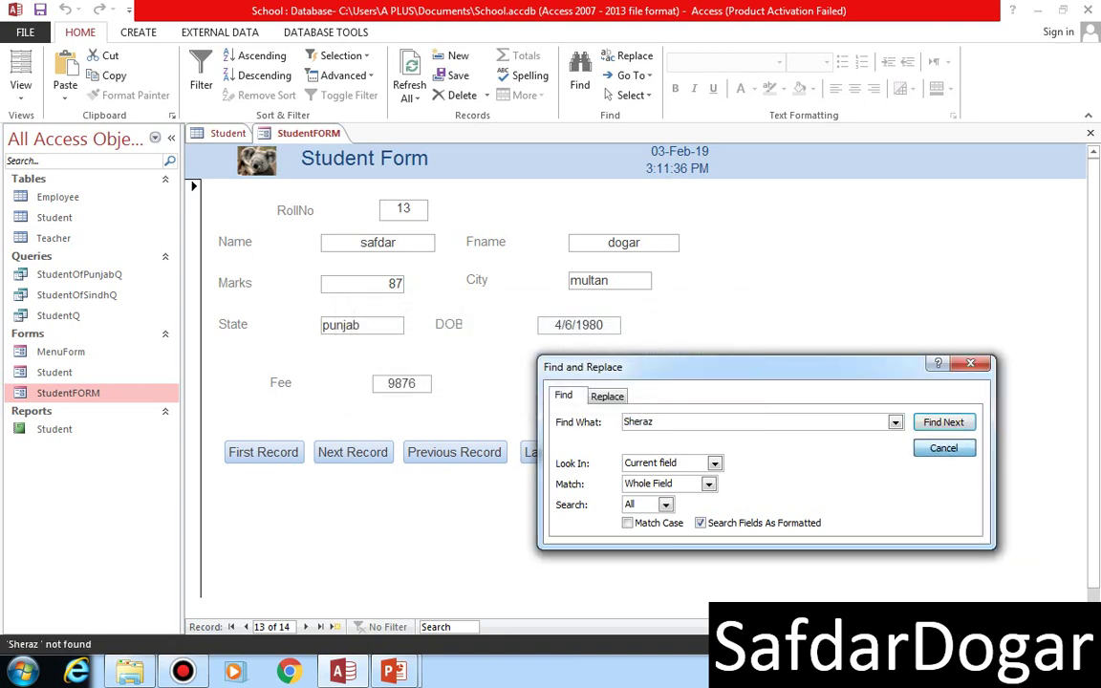
key("Escape")
key("ctrl+F6")
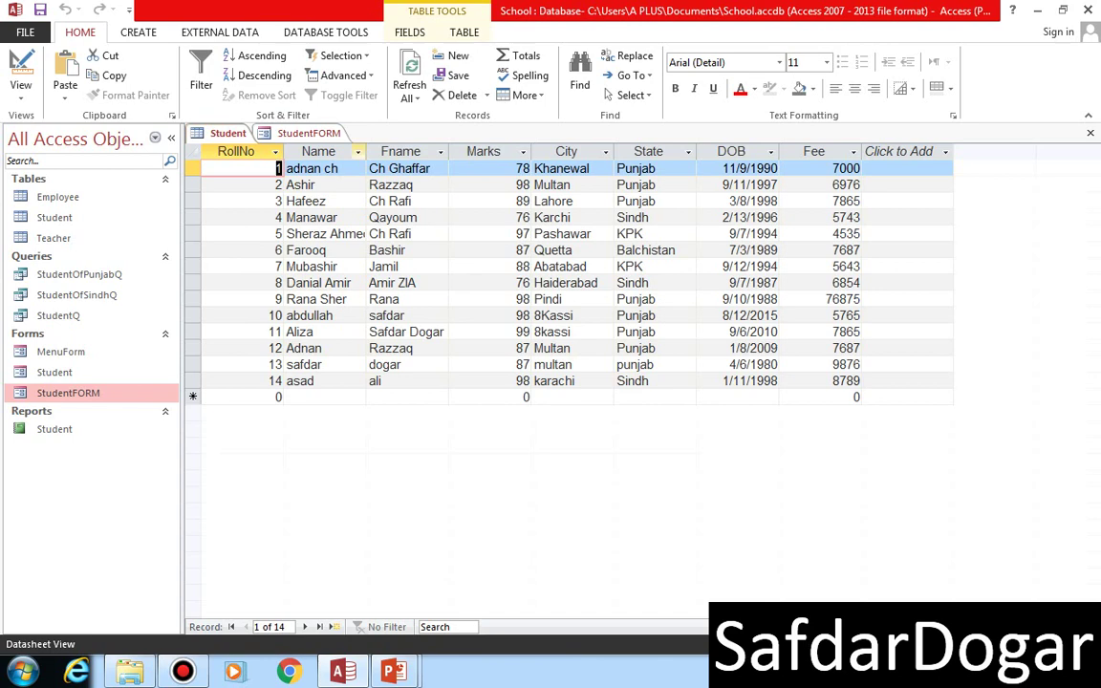
- Widen the Student table's Name column to show full names, then return to StudentFORM
left_click(357, 152)
key("Escape")
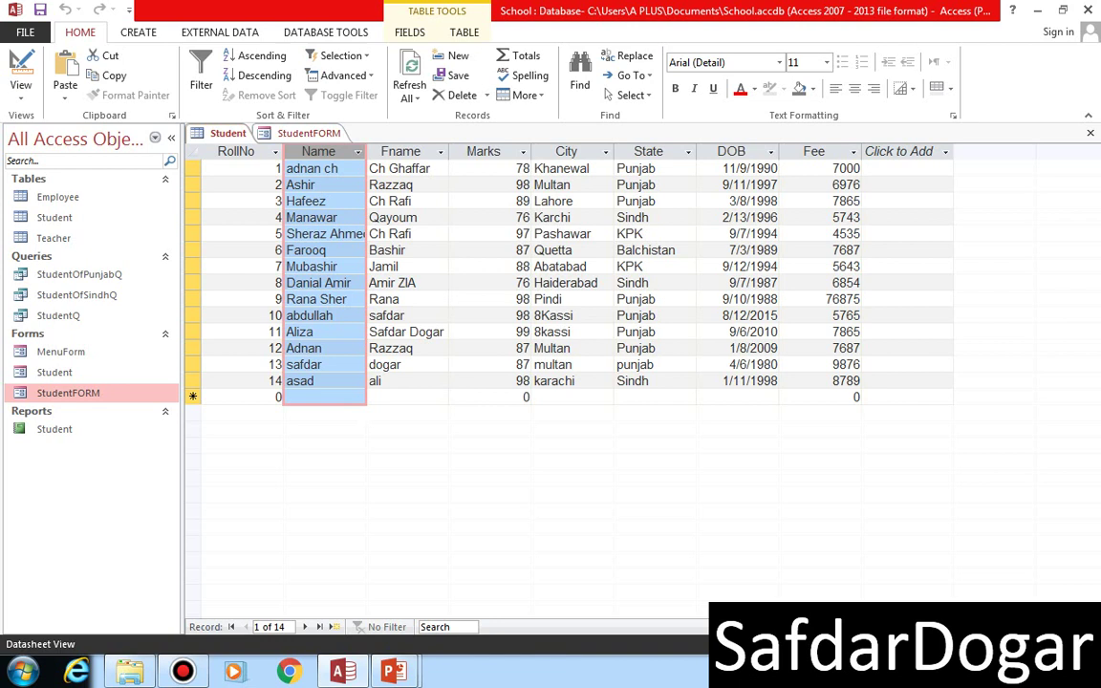
left_click_drag(366, 151, 413, 151)
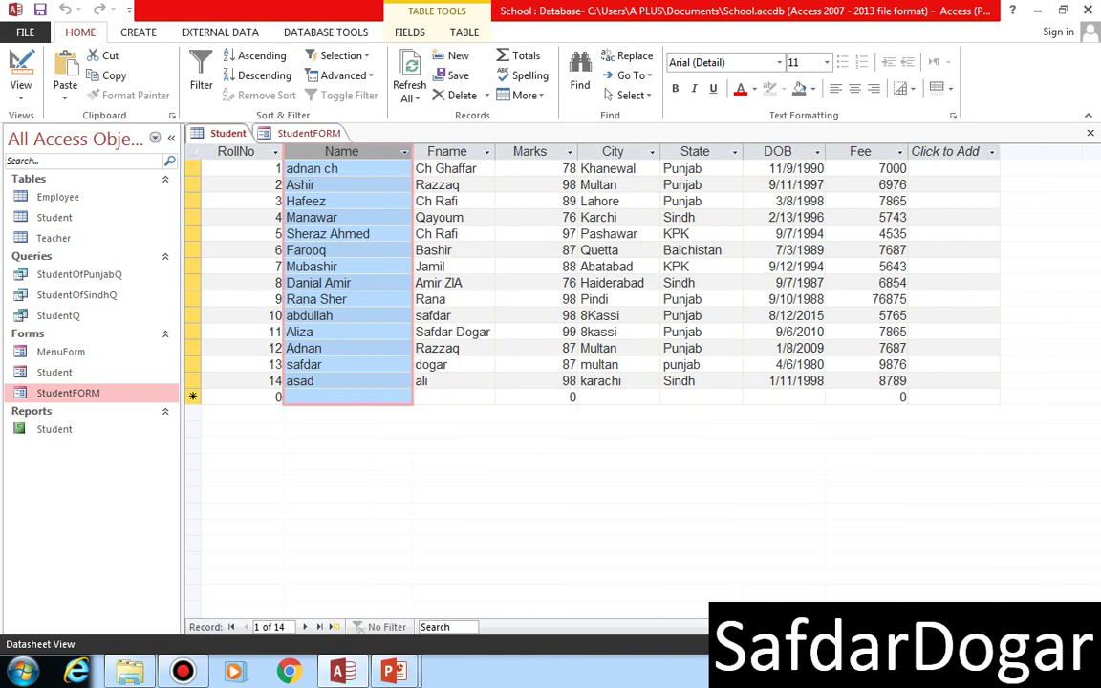
left_click(228, 134)
left_click(308, 134)
- Use Find to search for a student's full name, then just the first name; neither is found
left_click(648, 452)
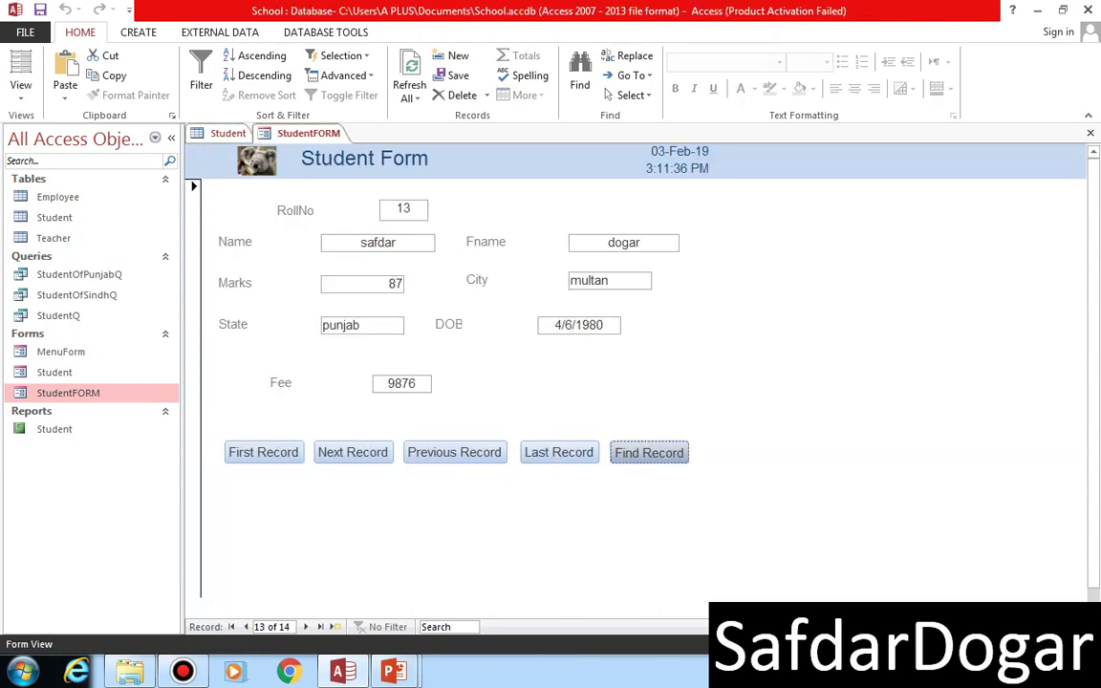
type("s")
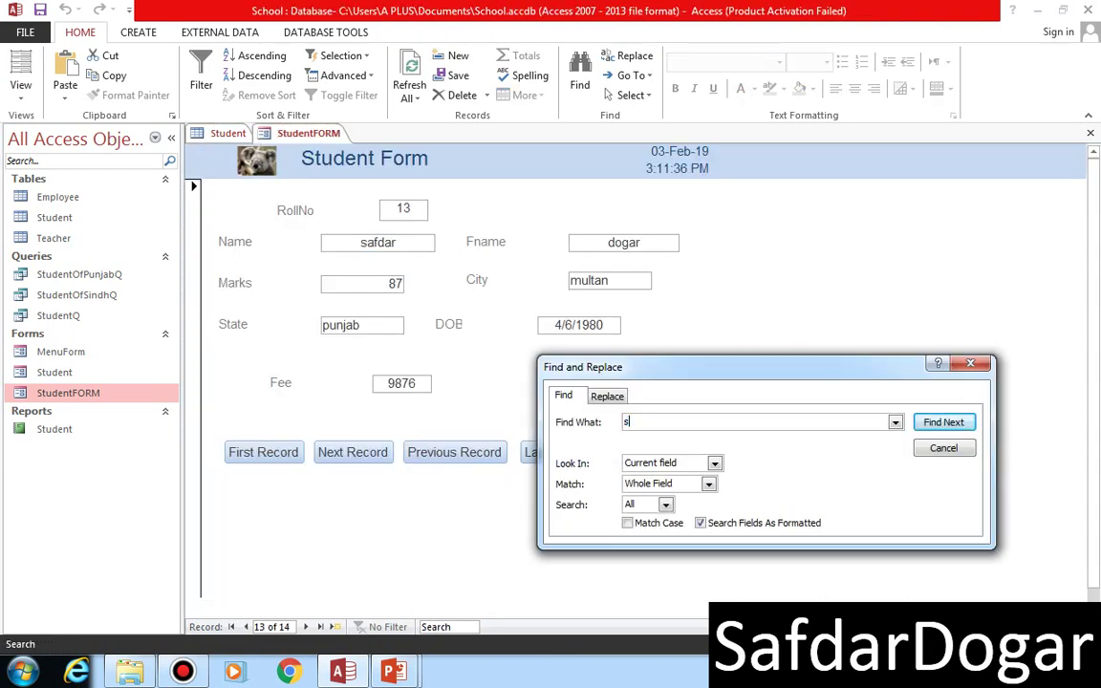
key("Escape")
key("ctrl+f")
type("sa")
key("BackSpace")
key("BackSpace")
key("Return")
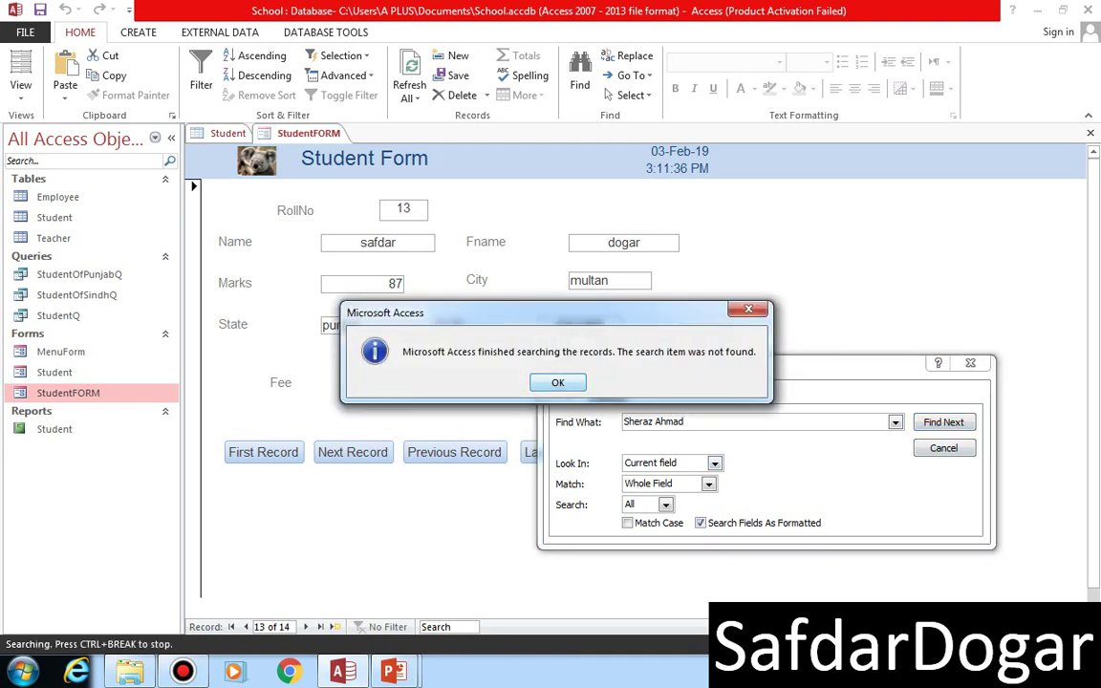
key("Return")
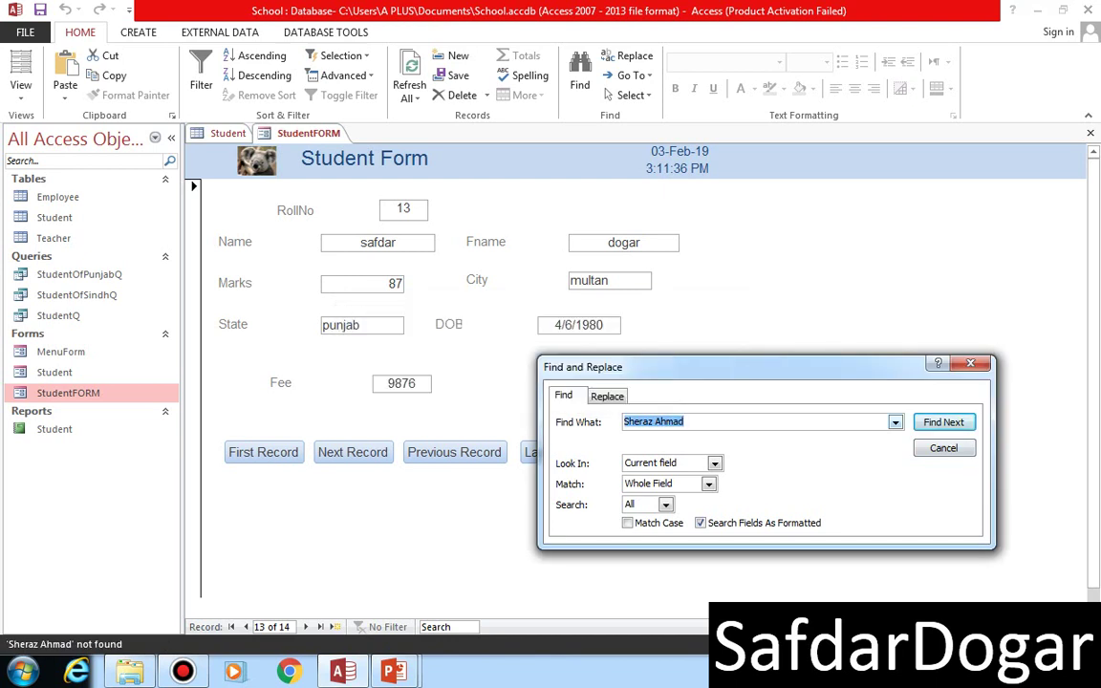
key("End")
key("BackSpace")
key("BackSpace")
key("BackSpace")
key("BackSpace")
key("BackSpace")
key("BackSpace")
key("Return")
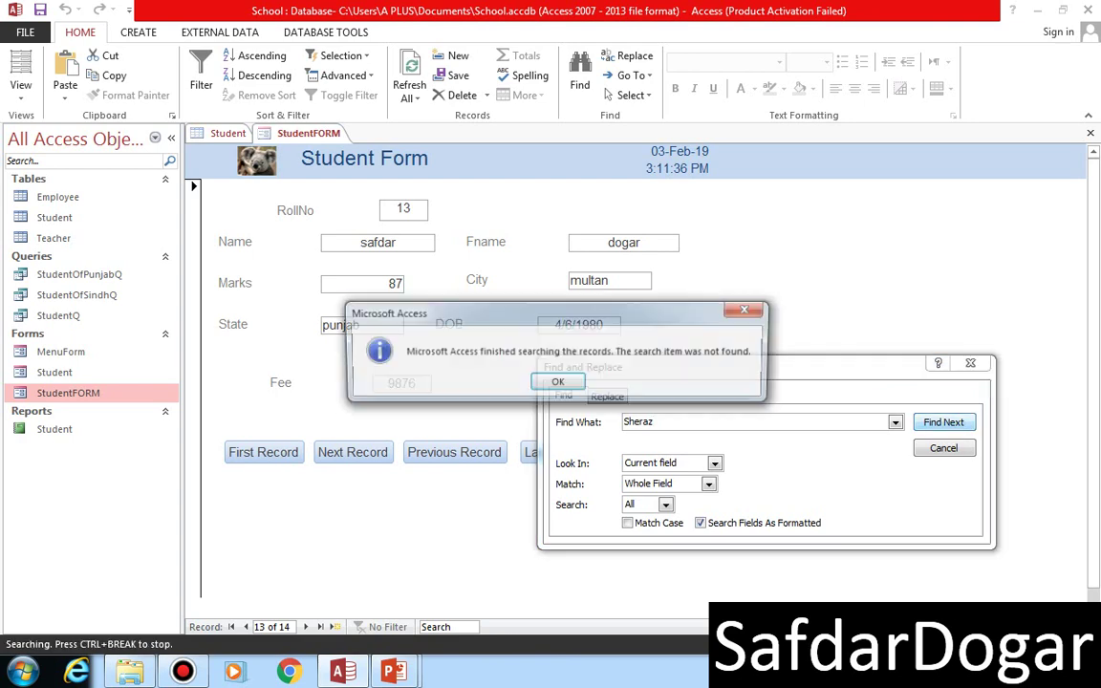
key("Return")
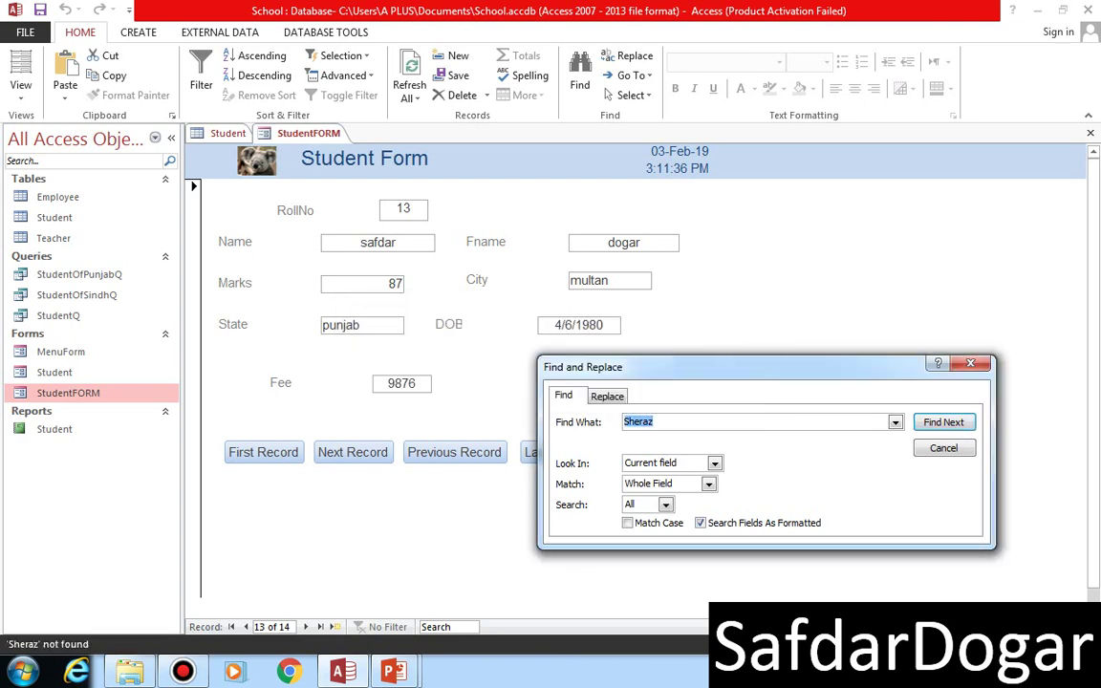
key("Escape")
- Jump to the first record and repeat the full-name search, which still finds nothing
left_click(263, 452)
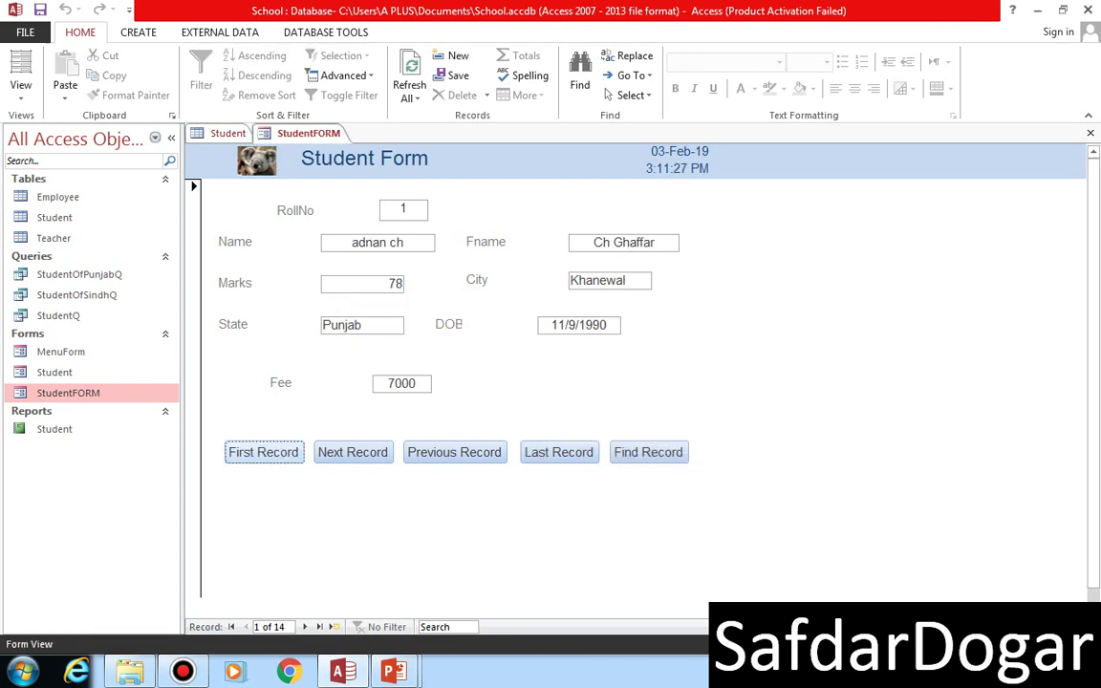
left_click(647, 452)
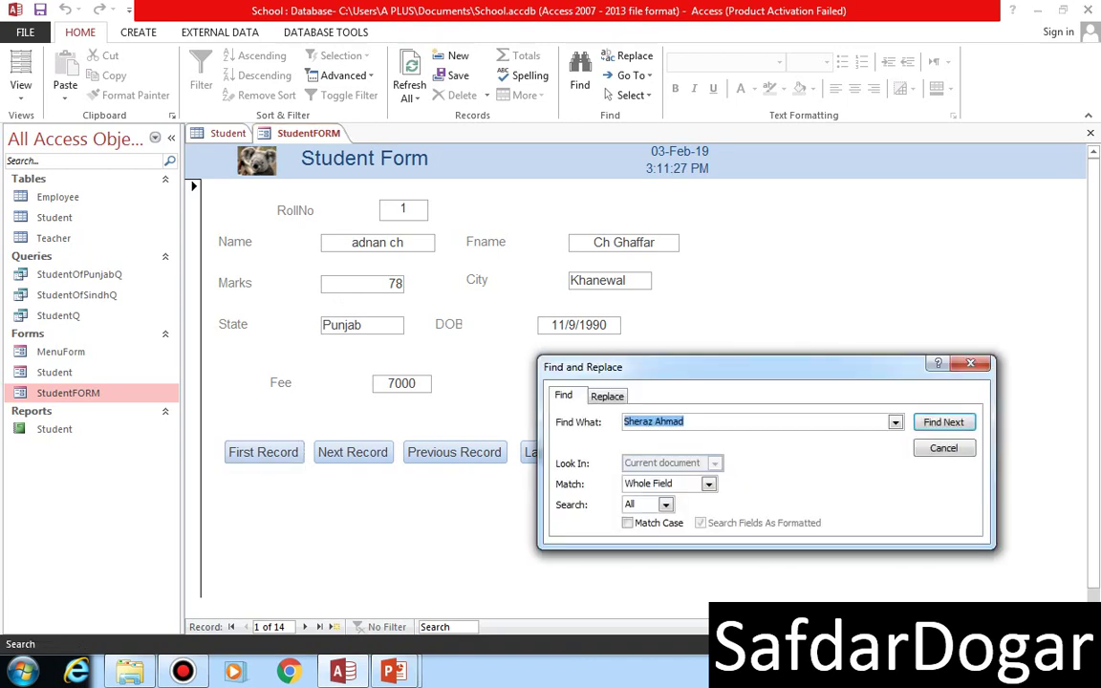
left_click(944, 423)
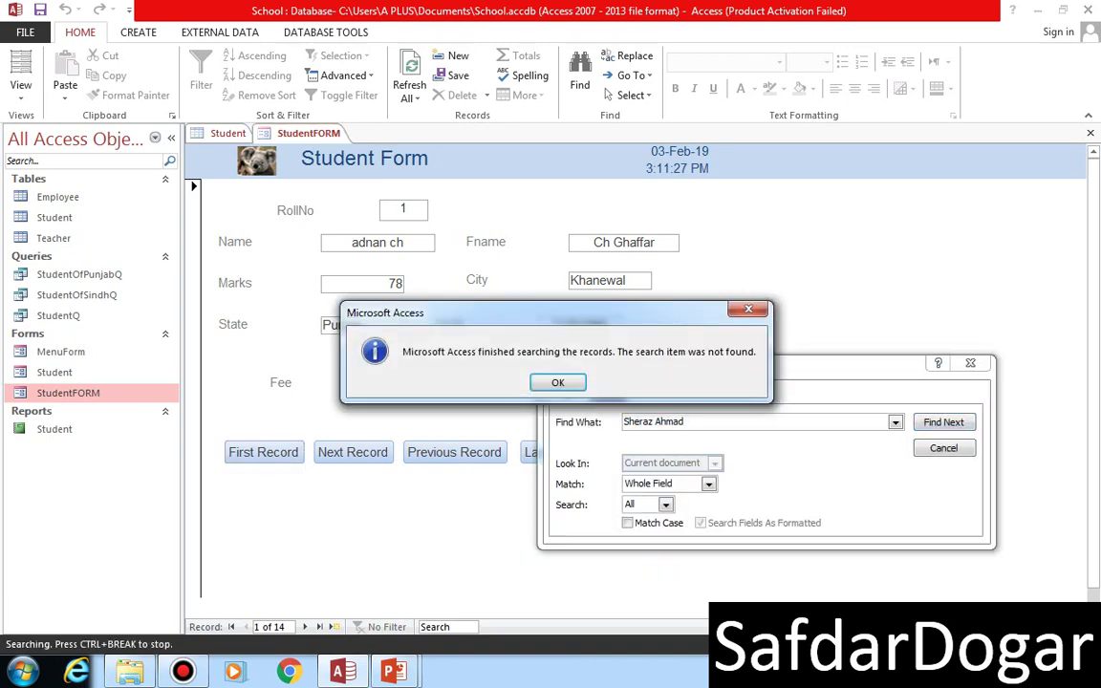
key("Return")
key("Escape")
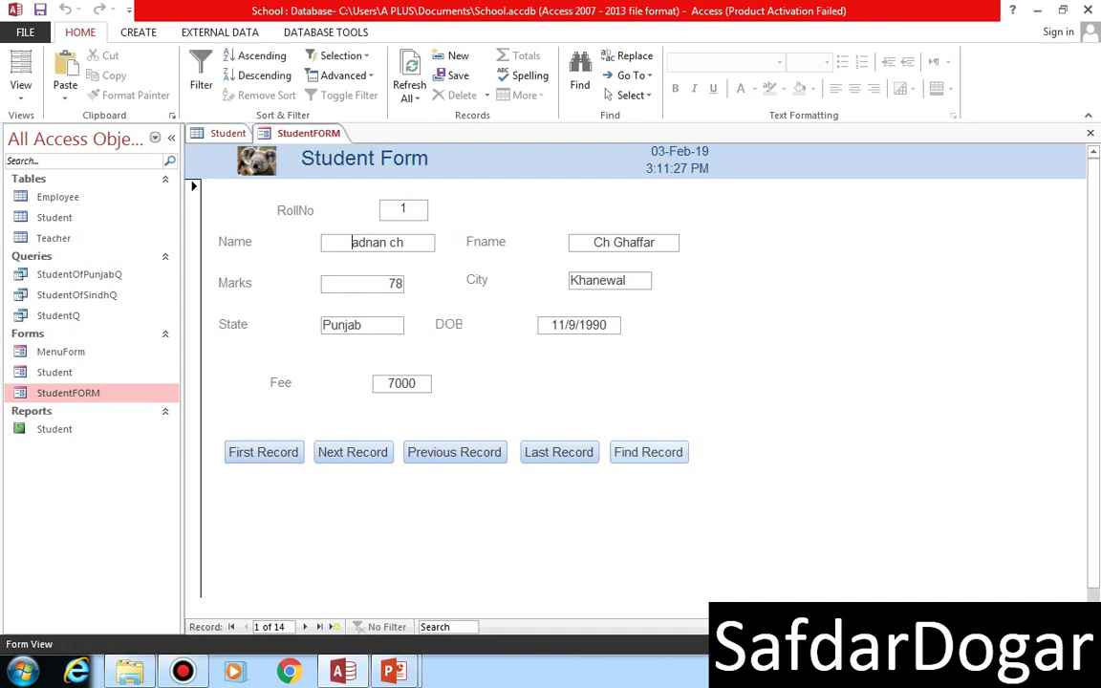
key("ctrl+f")
key("Return")
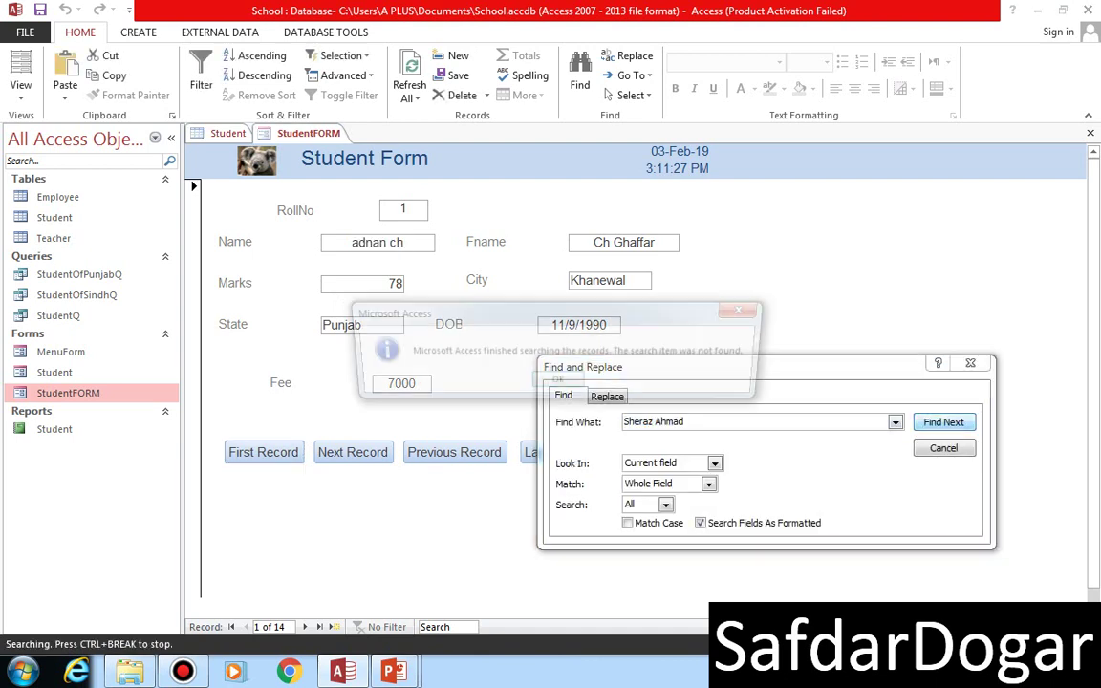
key("Return")
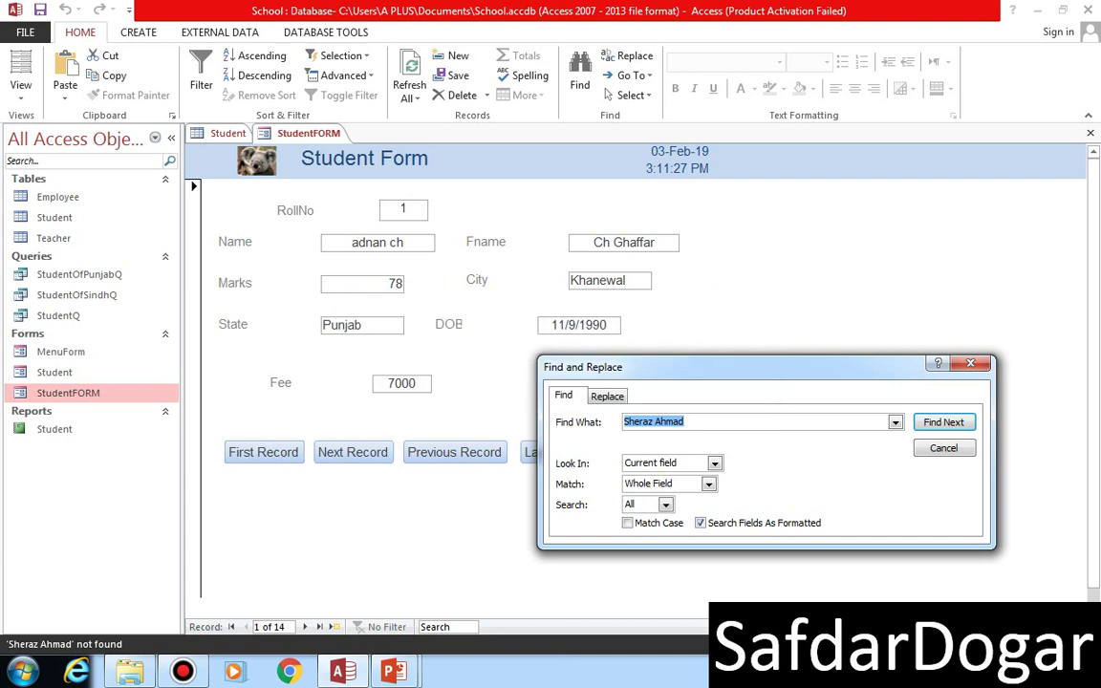
- Search for another student's name, landing on record 2 of 14, and close Find
type("a")
key("BackSpace")
type("Ashir")
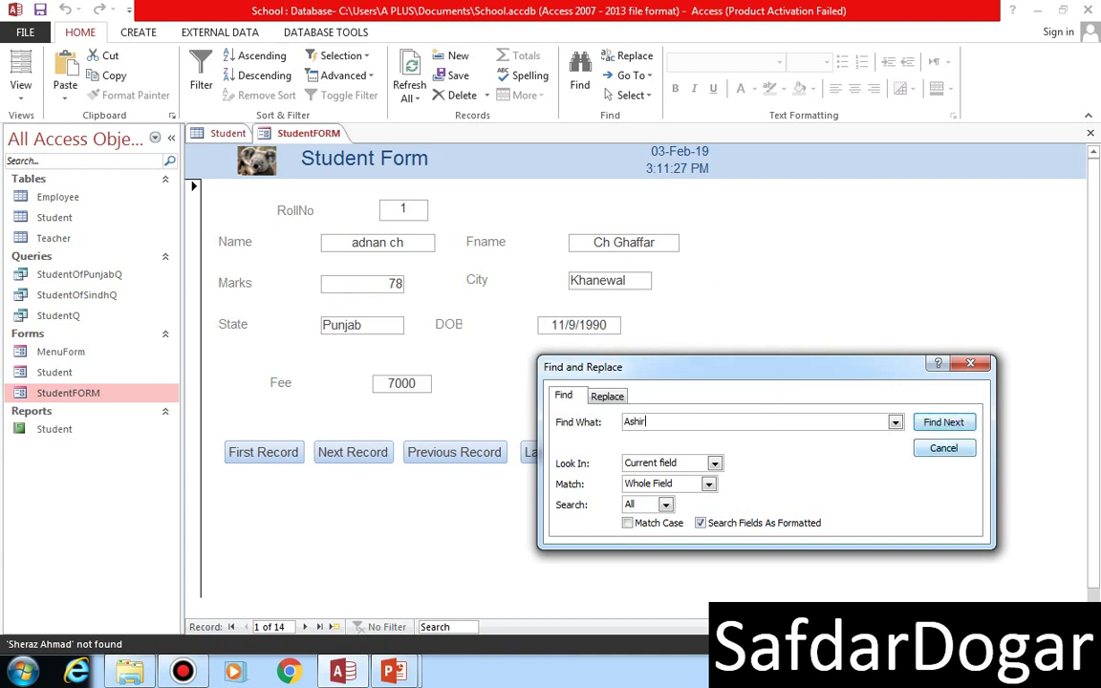
key("Return")
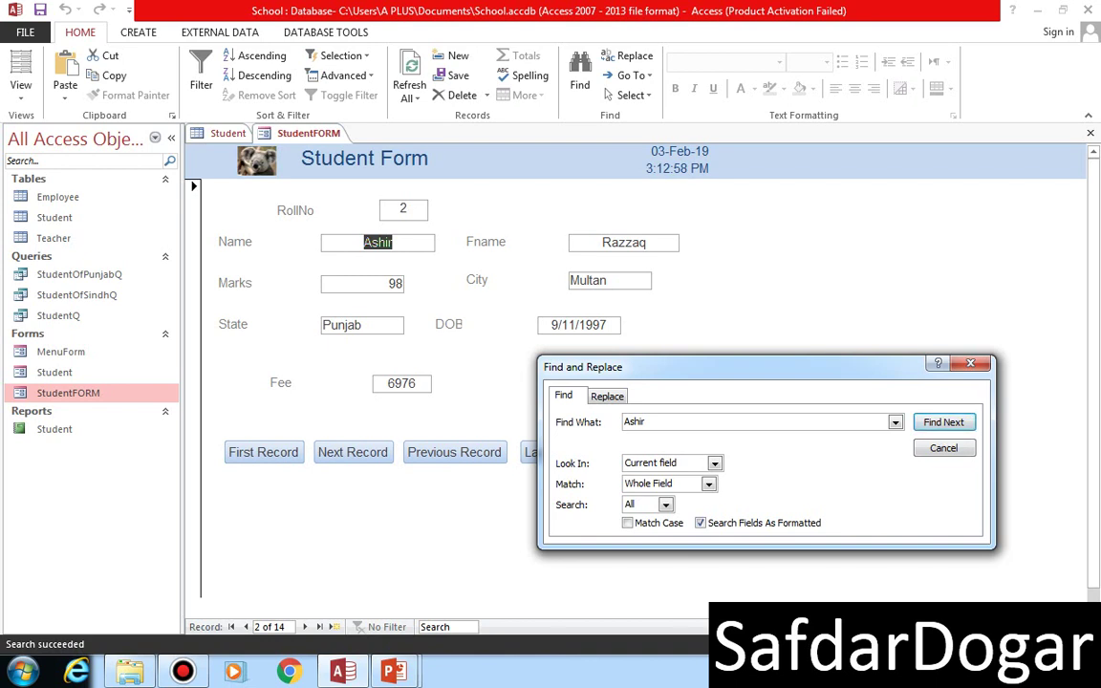
key("Escape")
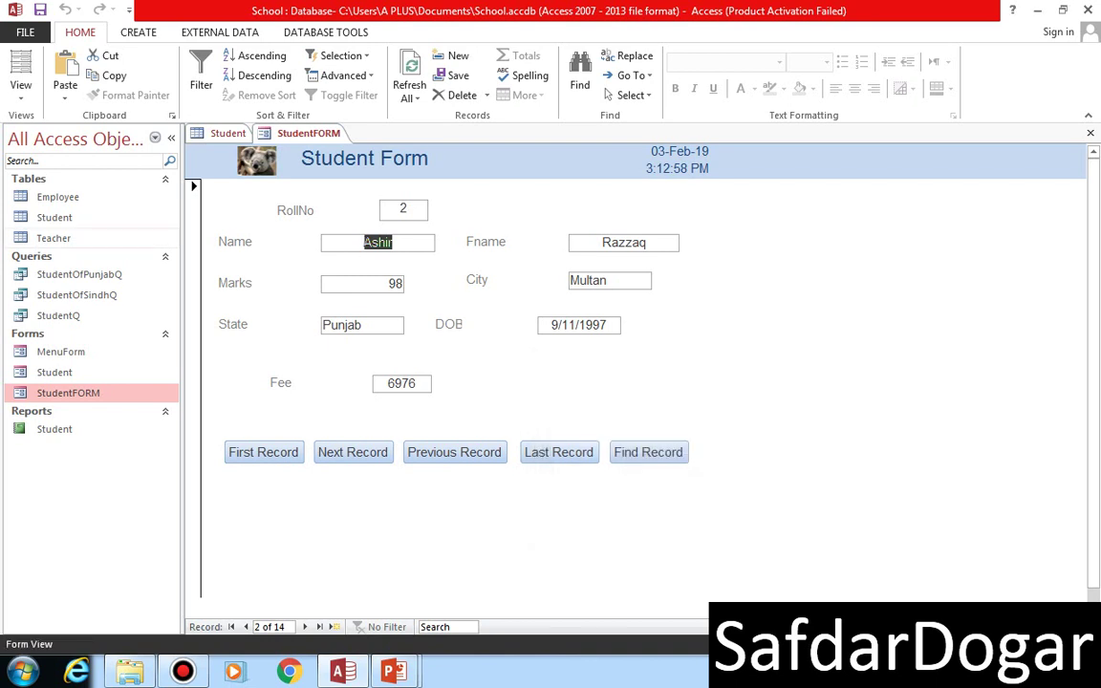
- Switch StudentFORM to Layout View
left_click(20, 91)
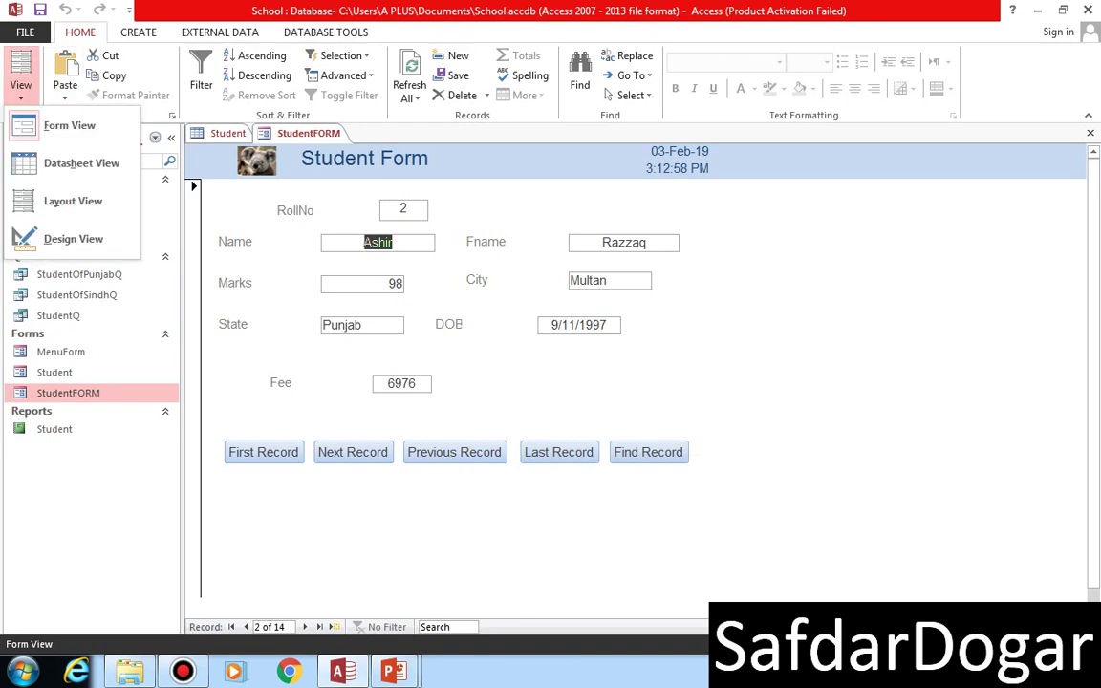
left_click(53, 120)
left_click(20, 91)
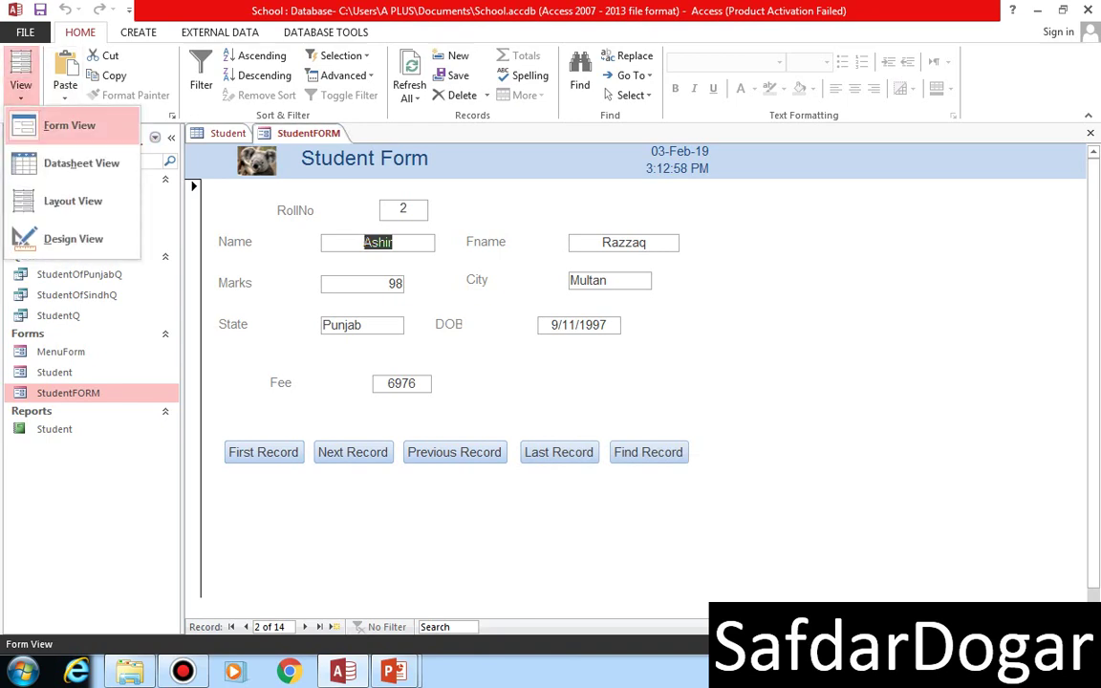
left_click(58, 202)
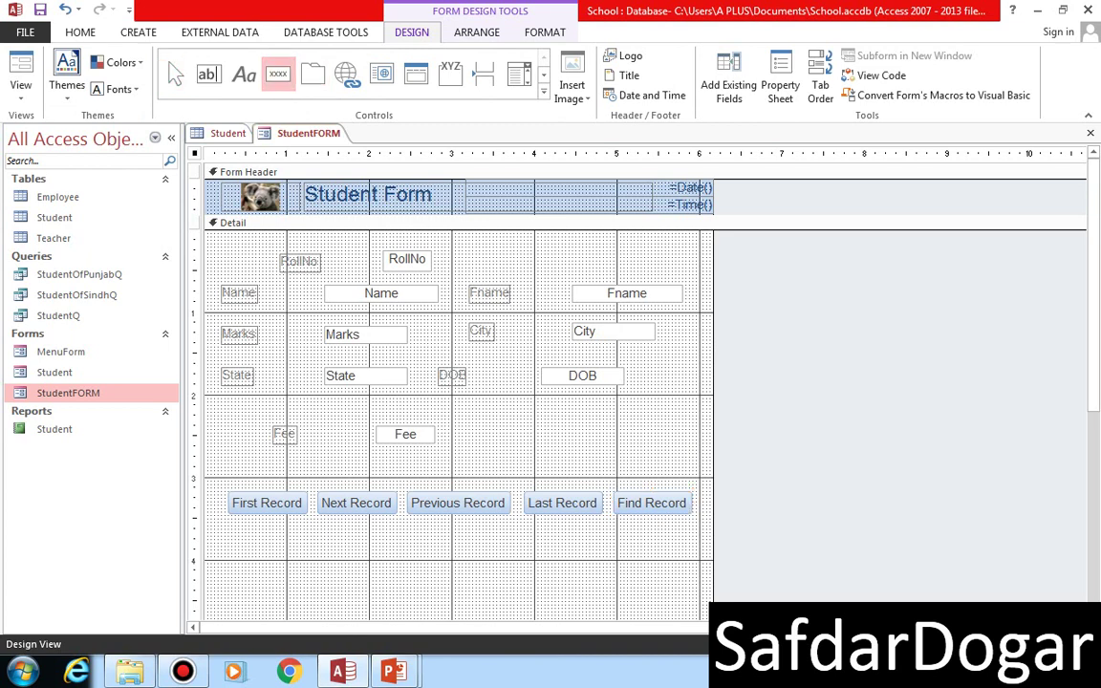
- Add a Pencil-picture Add New Record button named cmdAddNew and test it in Form View
left_click_drag(227, 528, 379, 570)
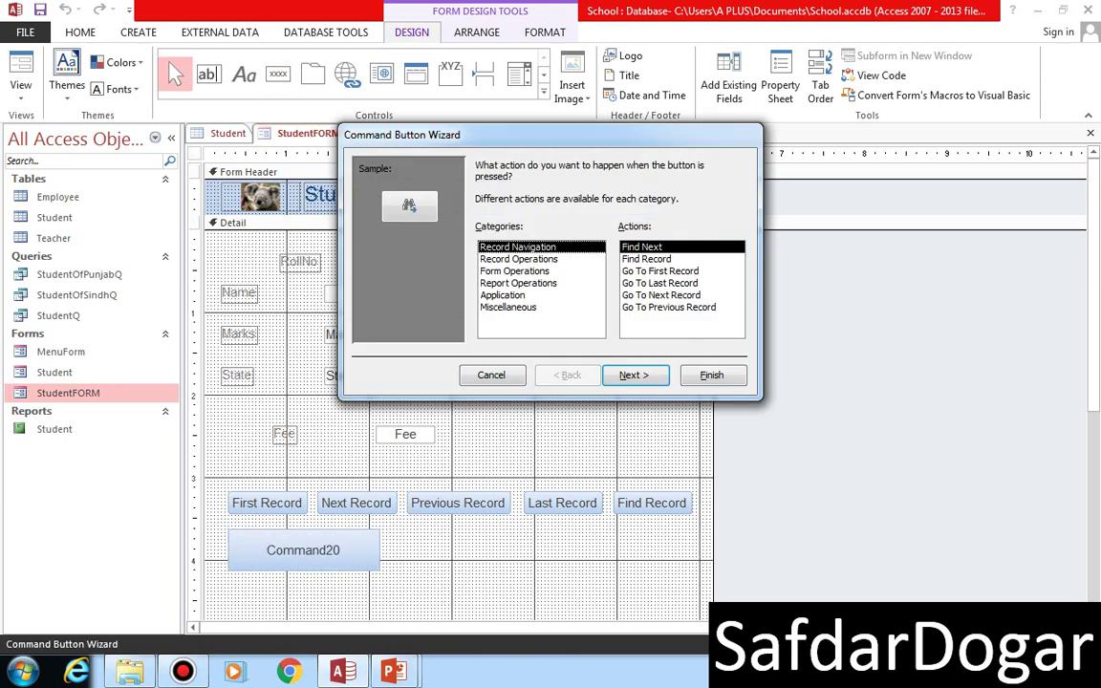
left_click(517, 259)
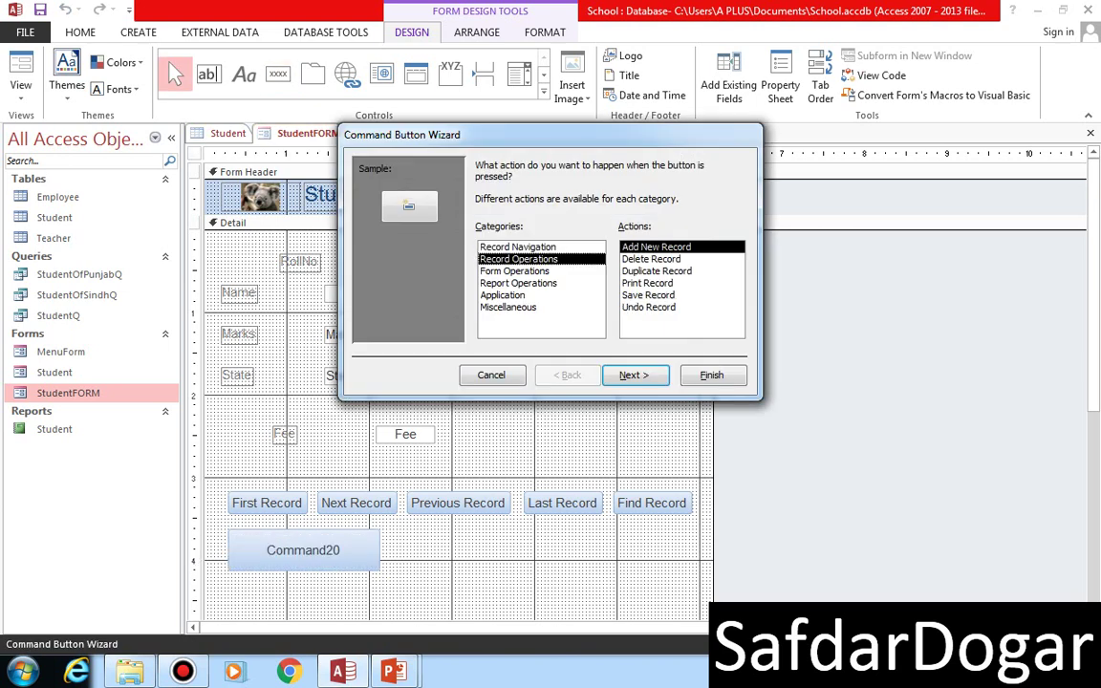
key("Return")
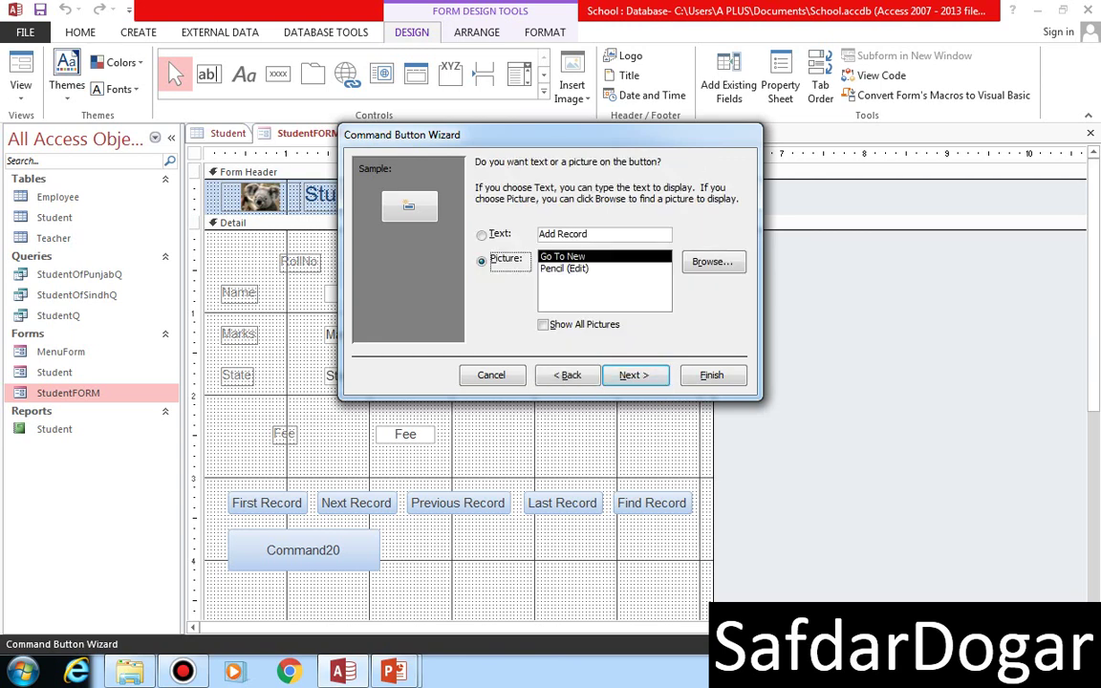
left_click(564, 269)
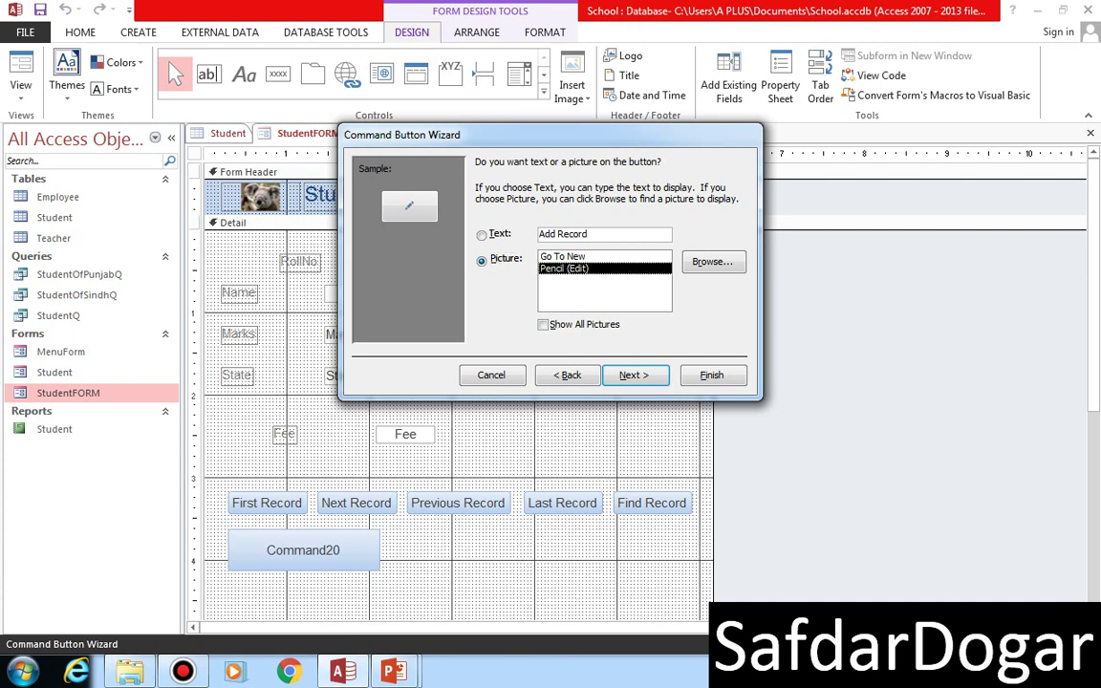
key("Return")
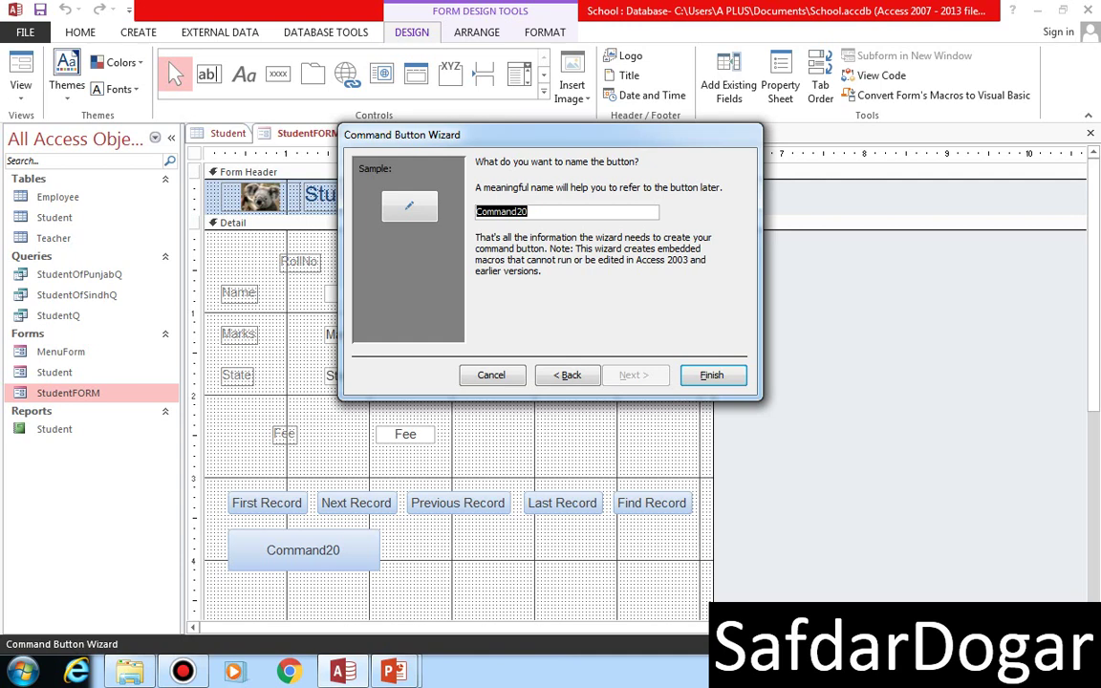
type("cmd")
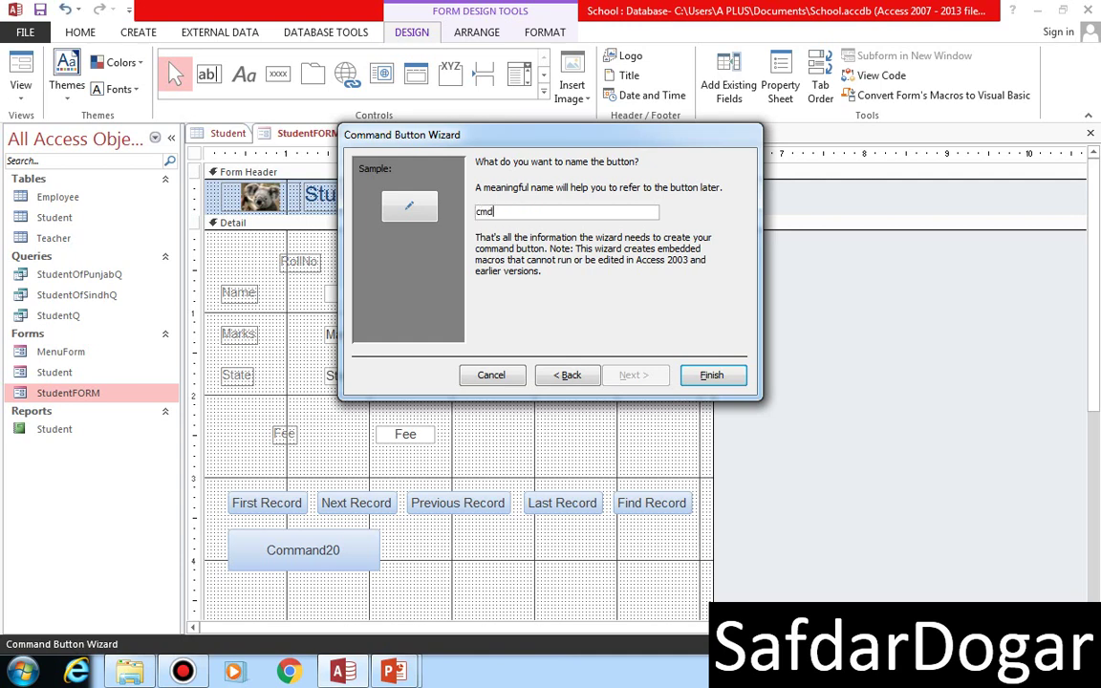
type("AddNew")
key("Return")
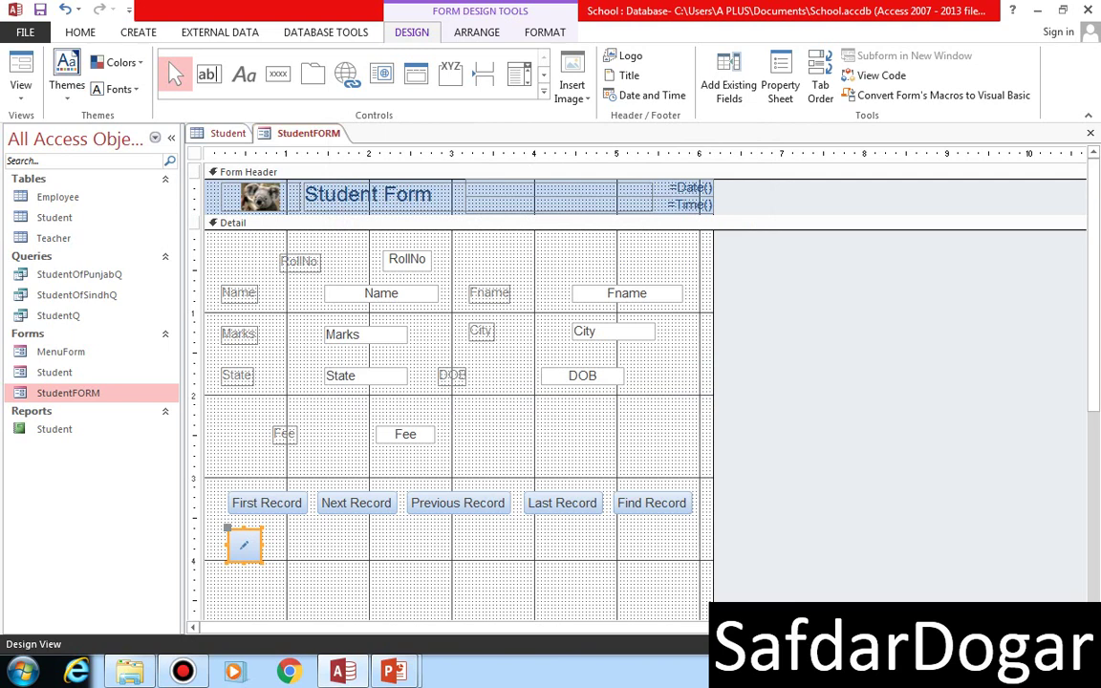
left_click(20, 78)
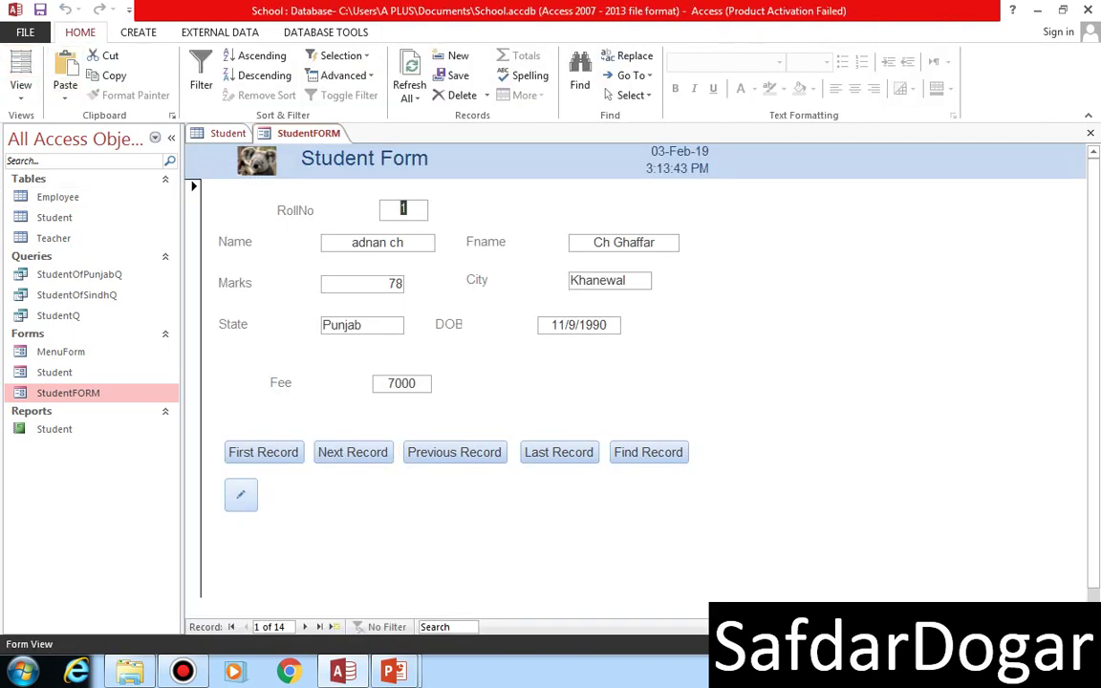
left_click(241, 494)
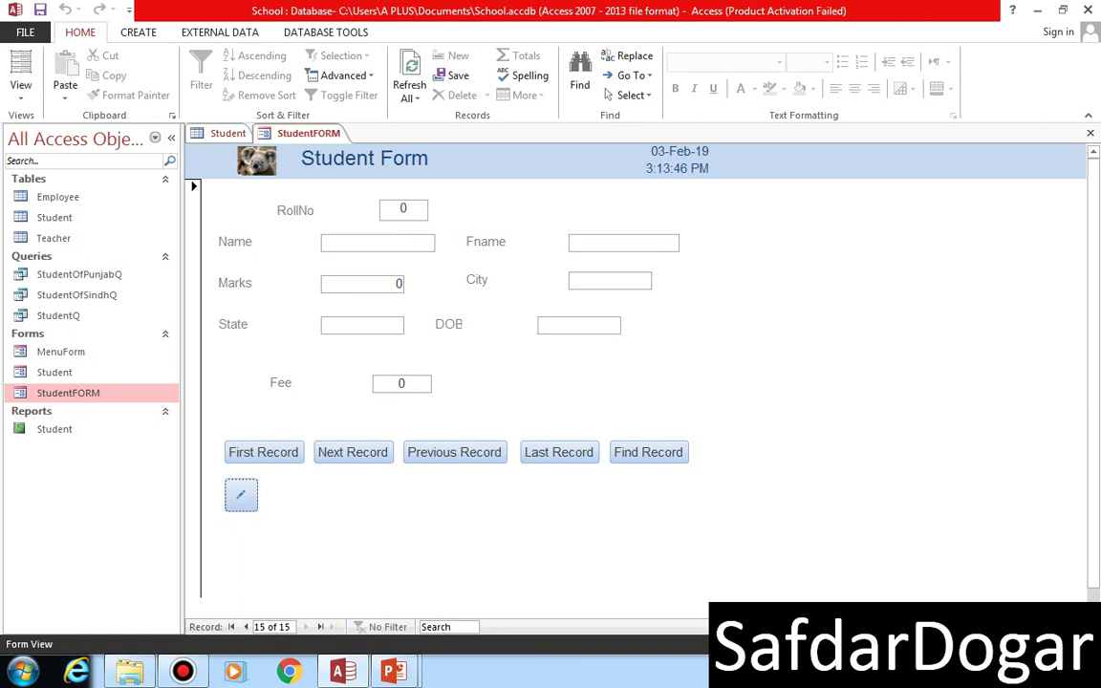
- Enter RollNo 15, the student's name and father's name, Marks 99, City pashawer
key("Tab")
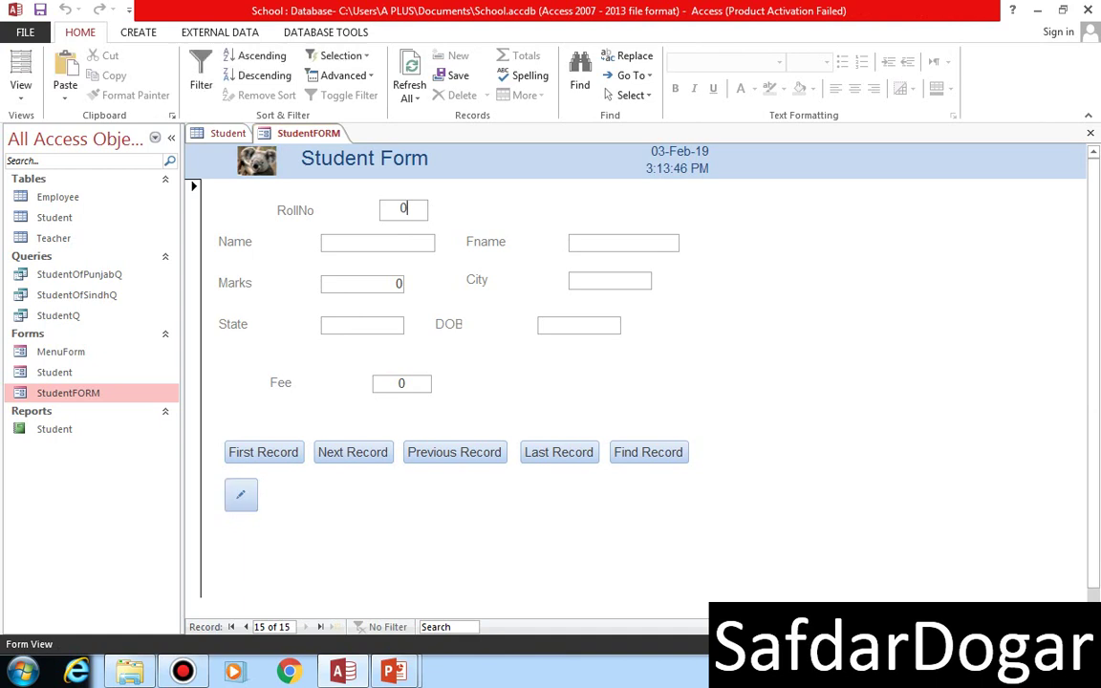
type("15")
key("Tab")
type("shan")
key("Tab")
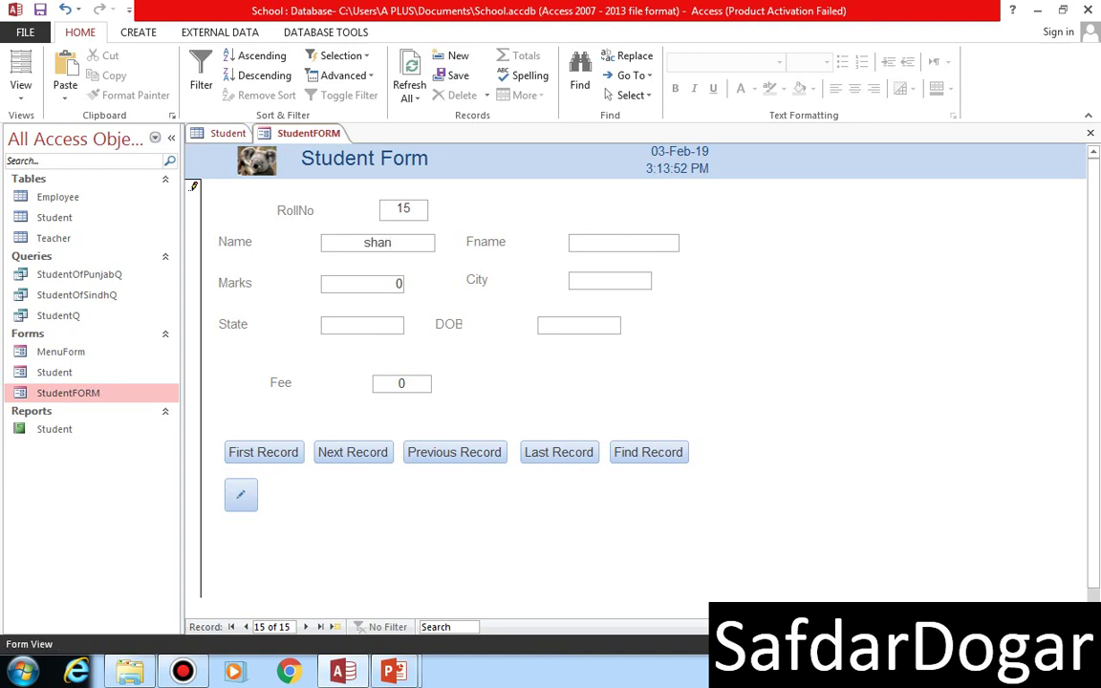
type("Altan")
key("BackSpace")
type("f")
key("Tab")
type("99")
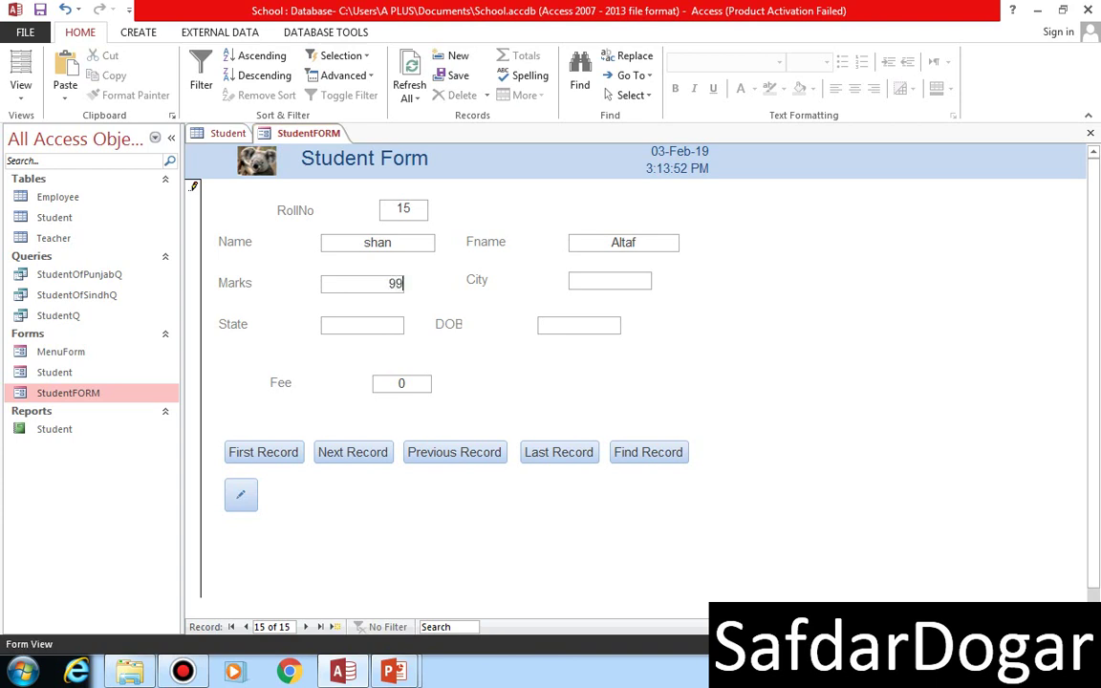
key("Tab")
type("pashawer")
- Enter State KPB, DOB 12/05/1997 and Fee 8977, then save the record
key("Tab")
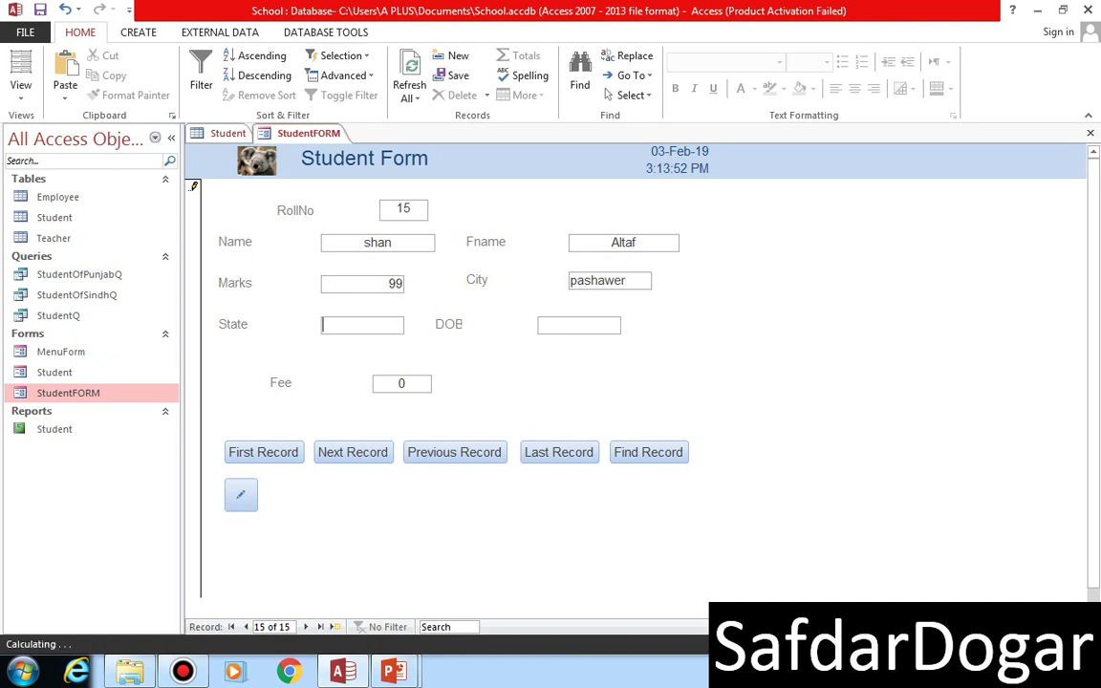
type("KPB")
key("Tab")
type("12/")
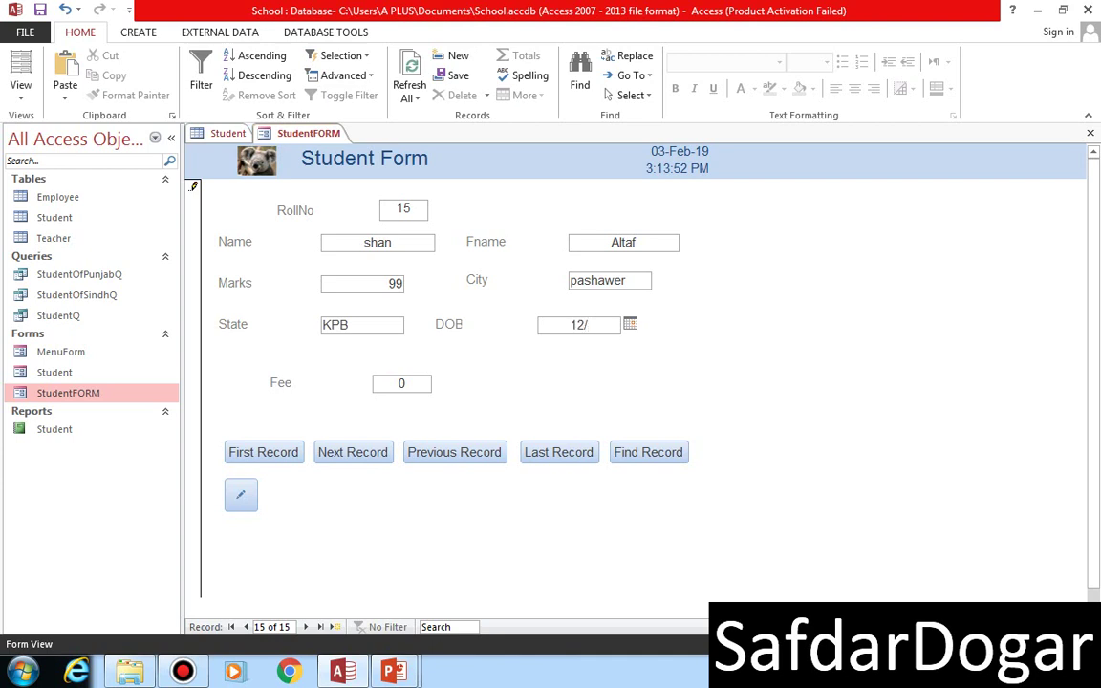
type("05/1997")
key("Tab")
type("8977")
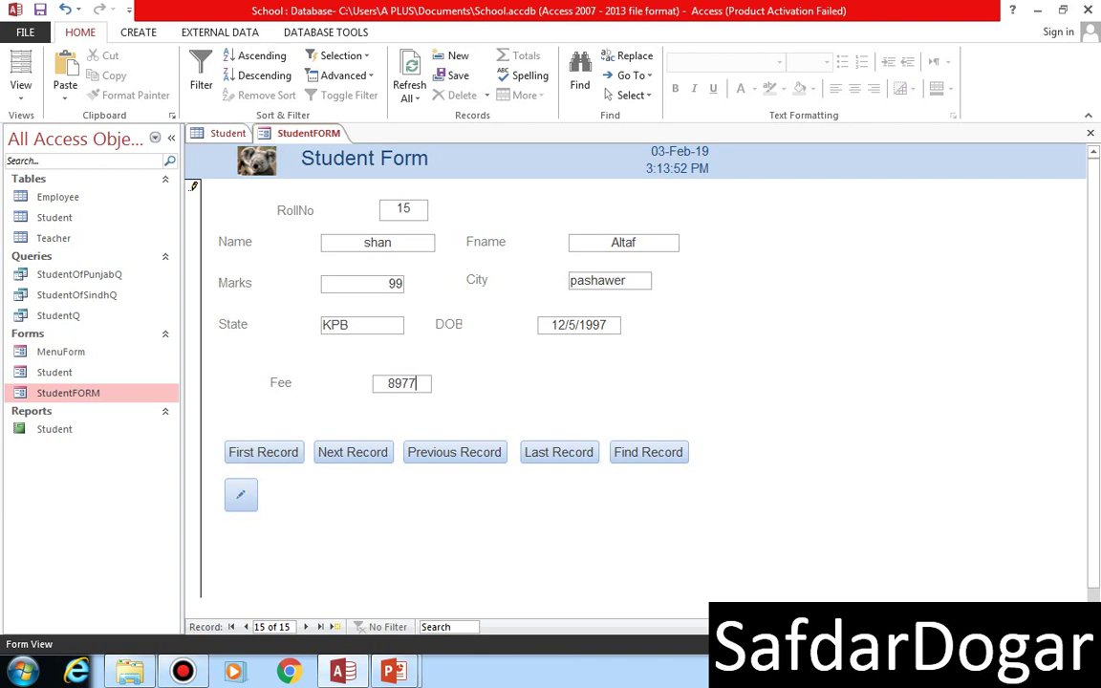
left_click(241, 495)
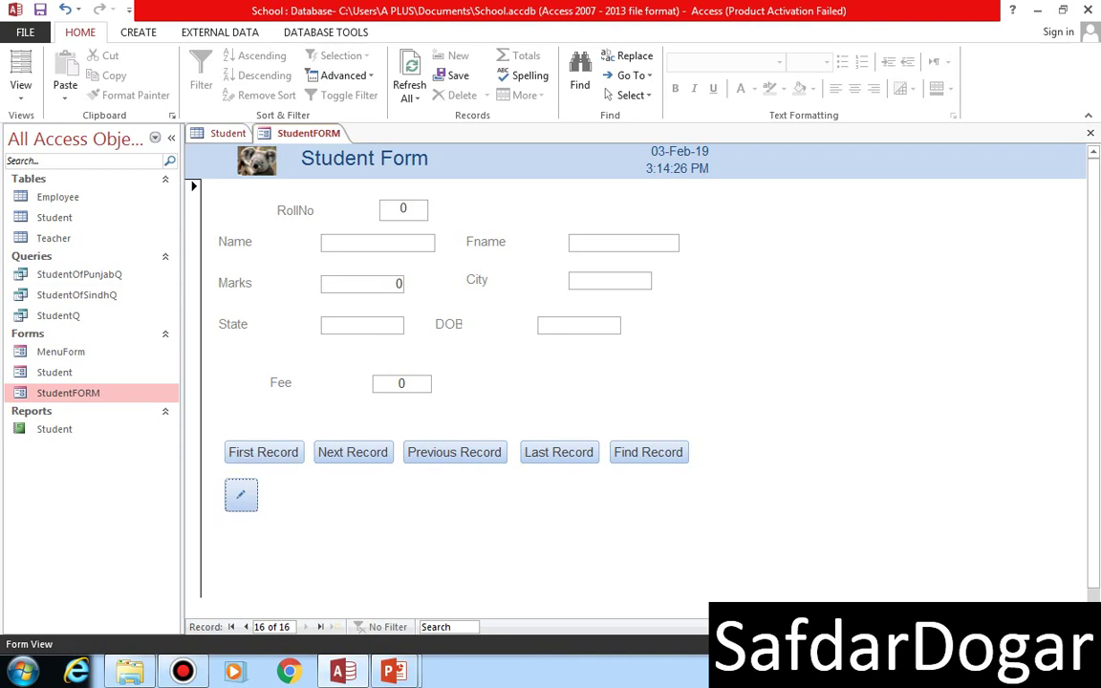
- Test the Last, First, Next and Previous Record buttons, ending on record 1 of 15
left_click(559, 452)
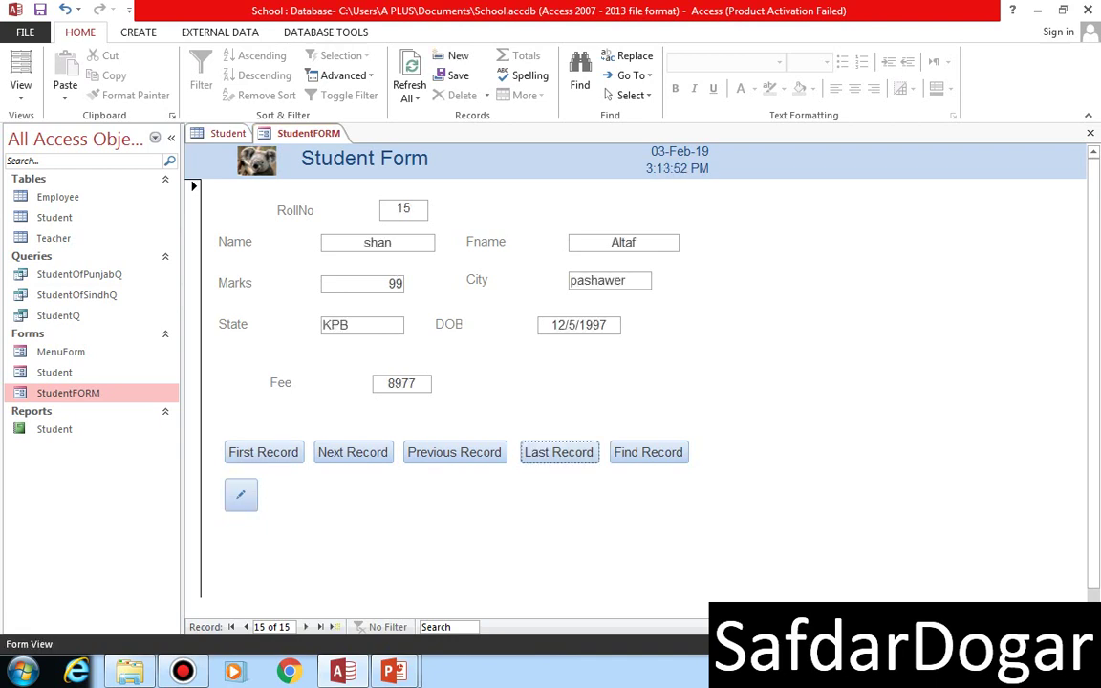
left_click(263, 452)
left_click(352, 451)
left_click(454, 452)
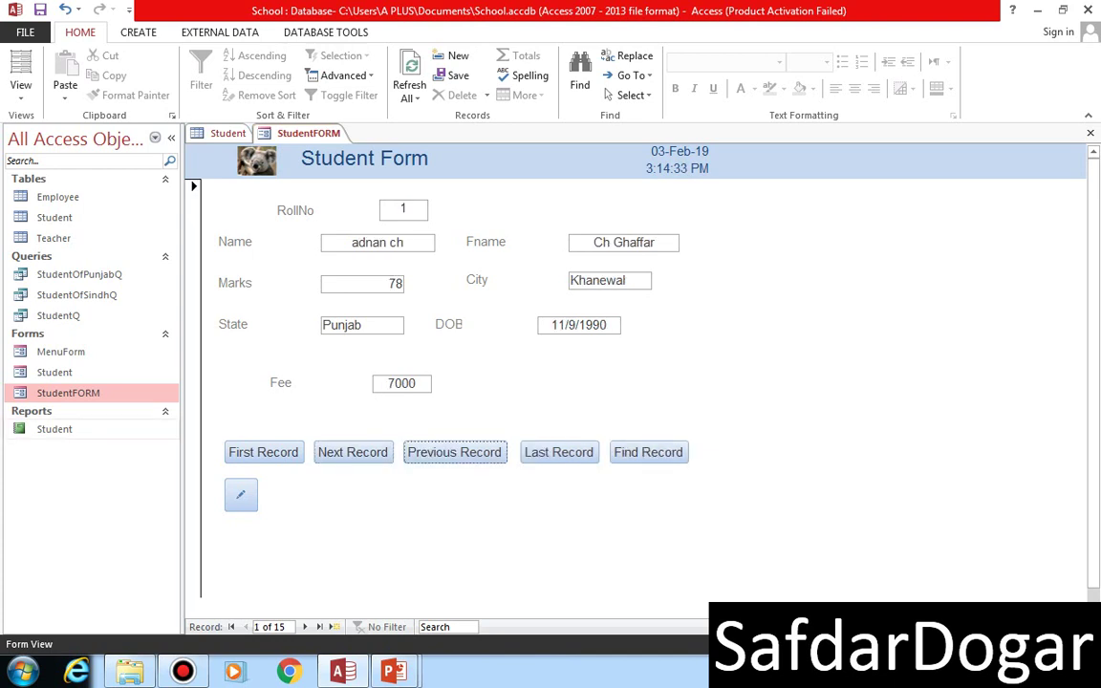
- Switch StudentFORM to Design View and draw a new button beside the pencil button
left_click(21, 65)
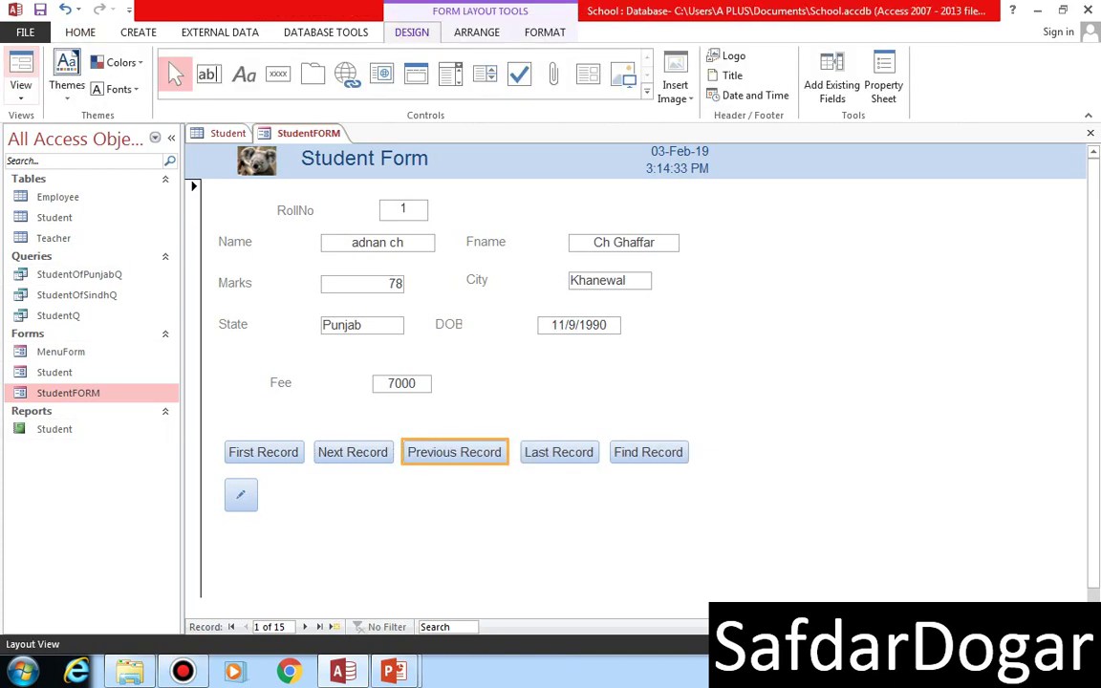
left_click(21, 95)
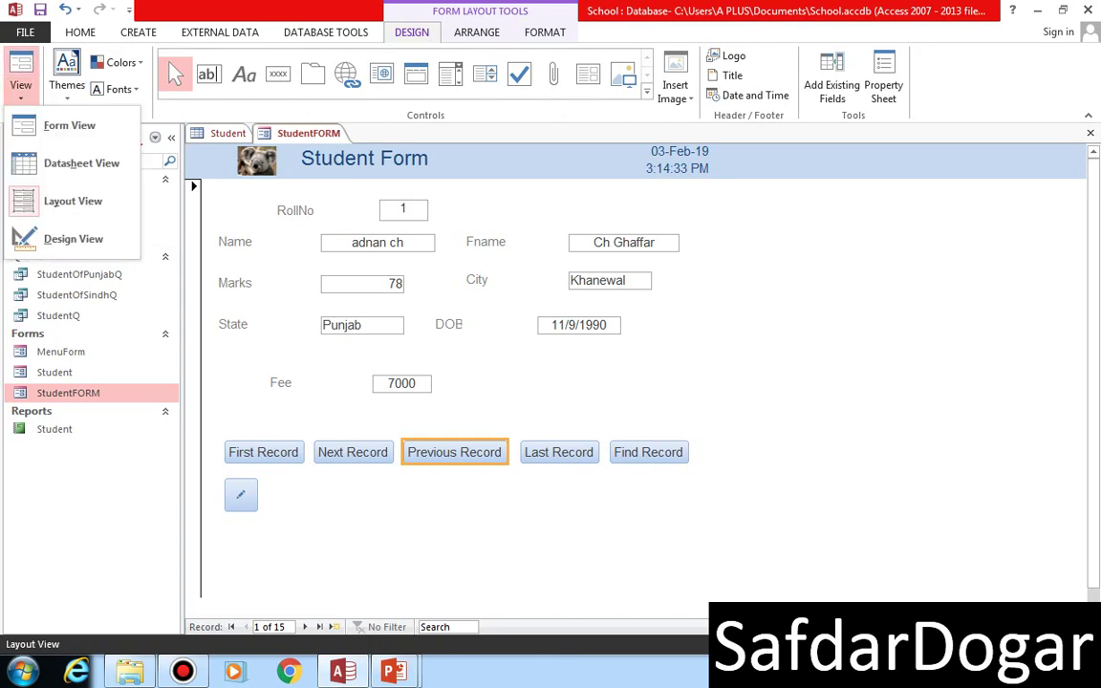
left_click(48, 235)
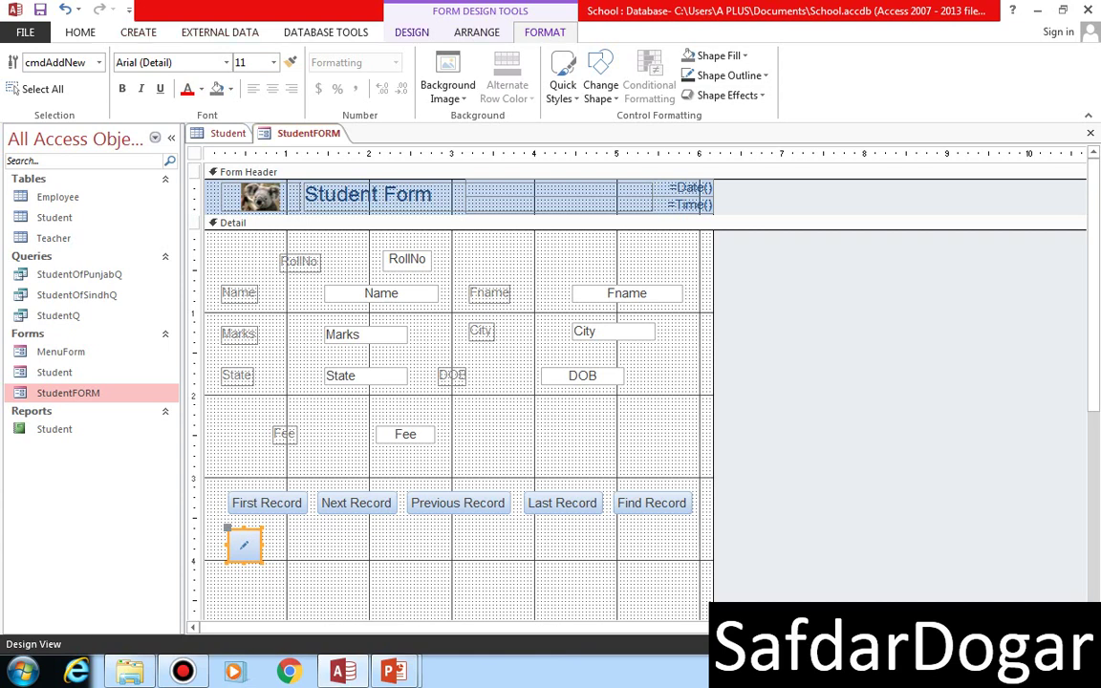
left_click(412, 31)
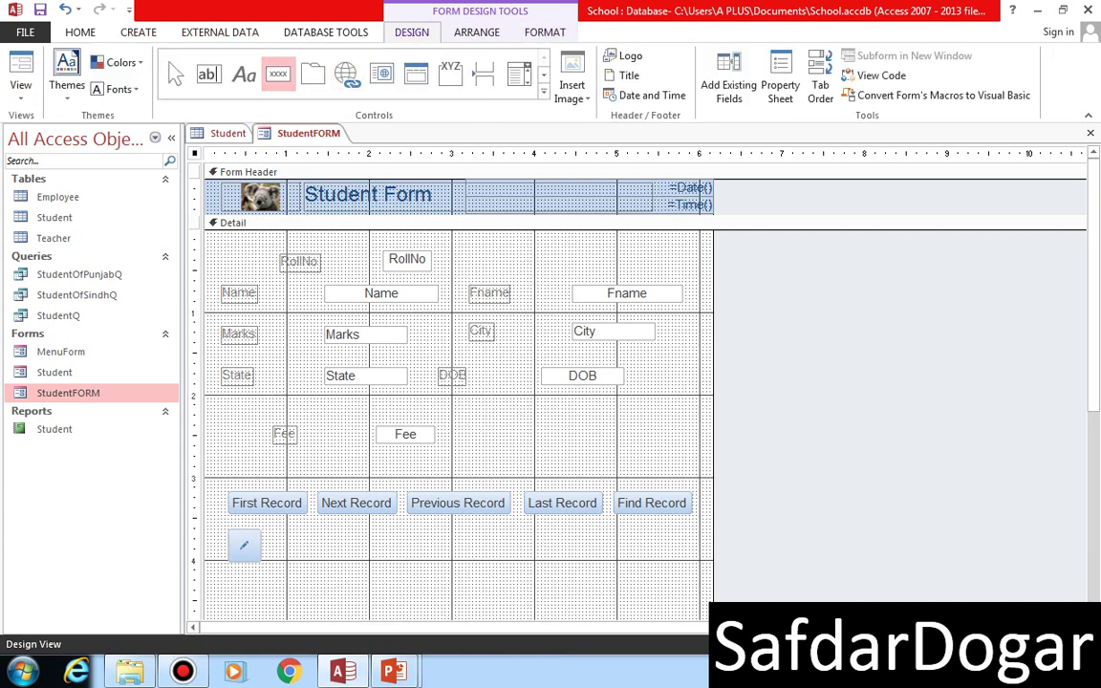
left_click_drag(280, 537, 362, 563)
left_click_drag(362, 566, 362, 565)
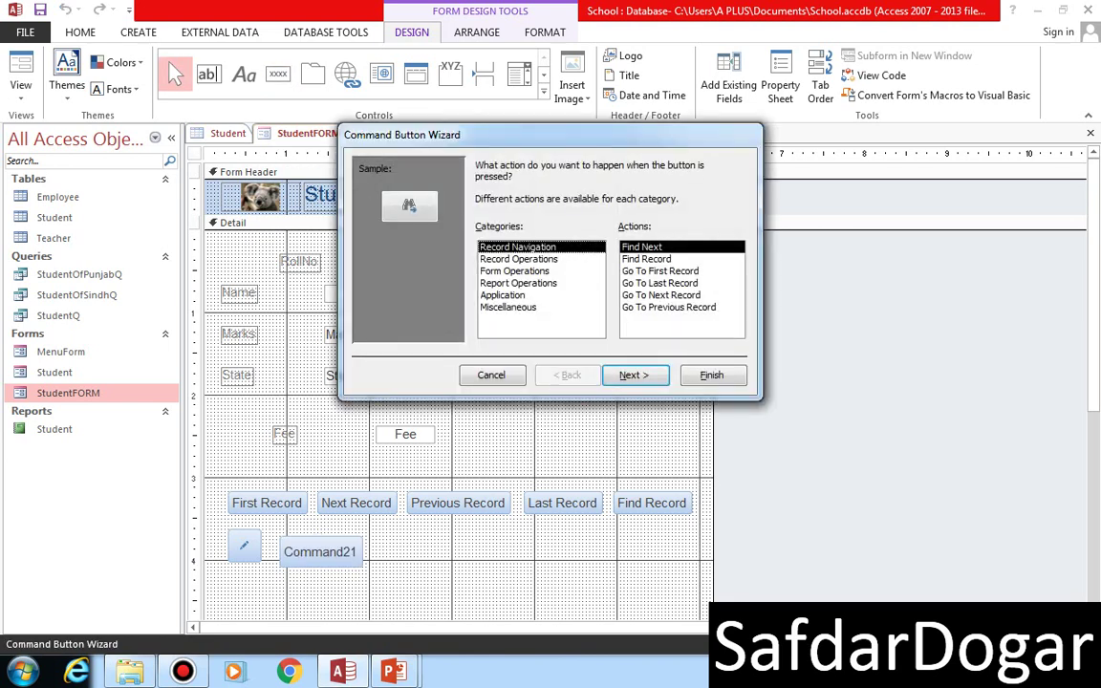
- Set the button to Record Operations > Delete Record with the Delete Record picture
left_click(518, 258)
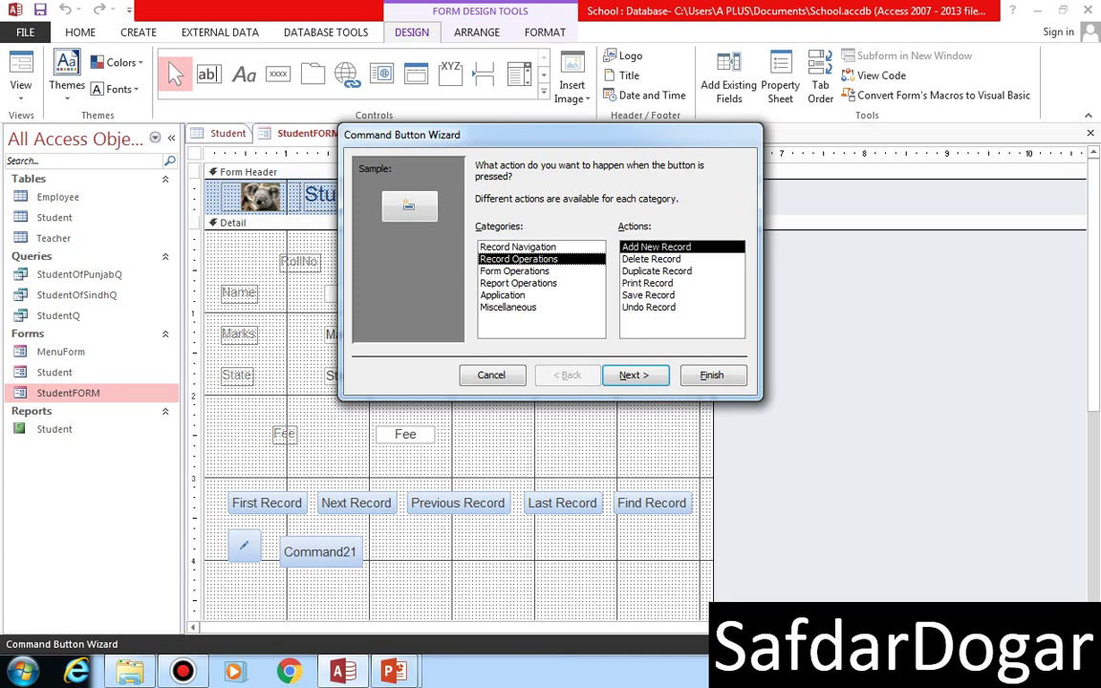
left_click(650, 259)
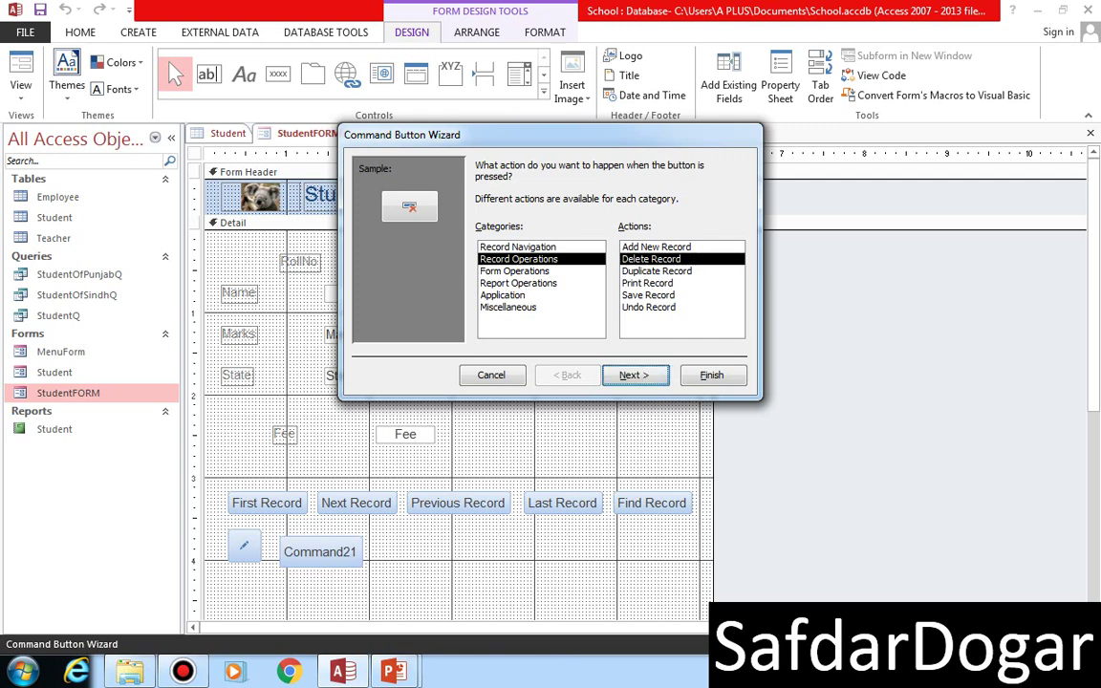
key("Return")
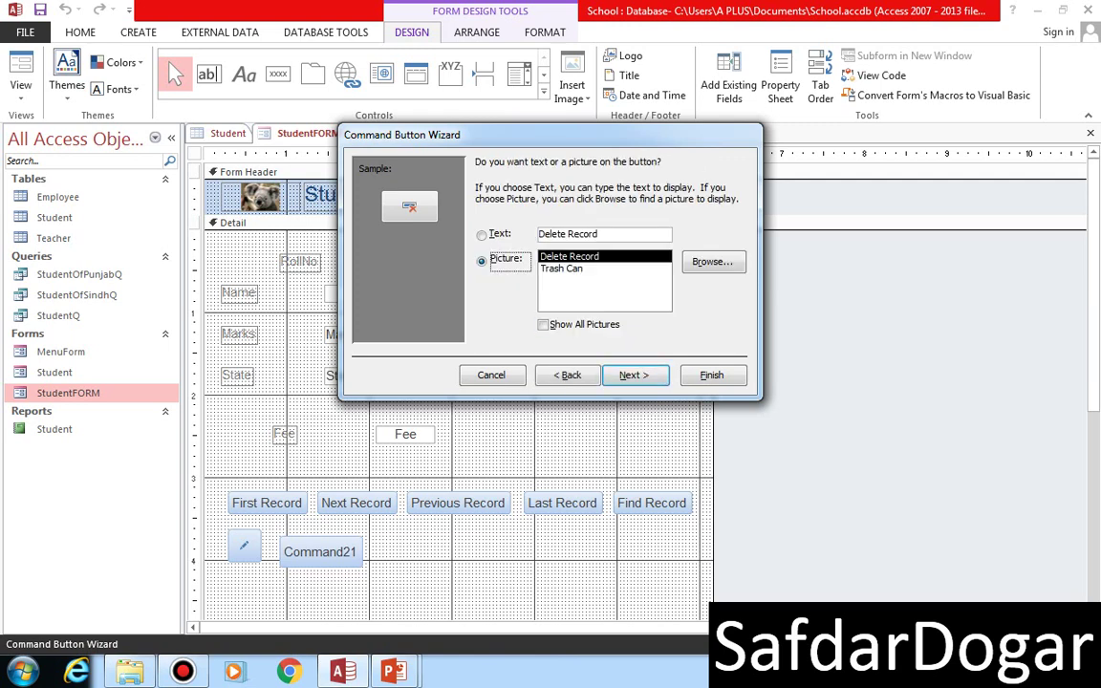
left_click(561, 269)
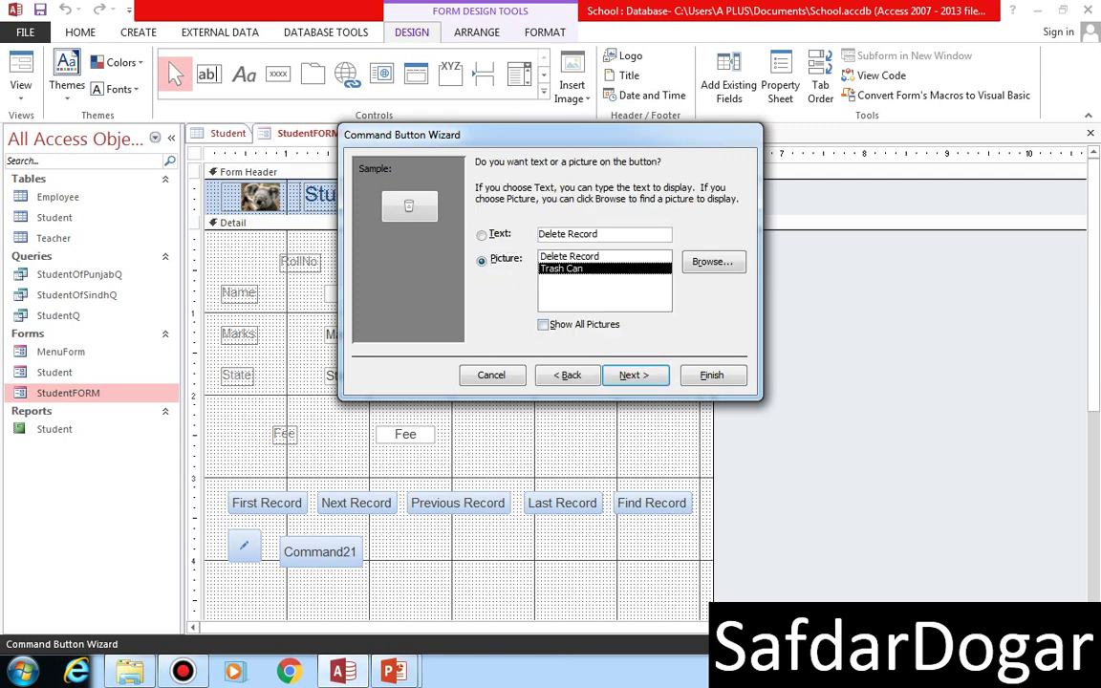
left_click(543, 325)
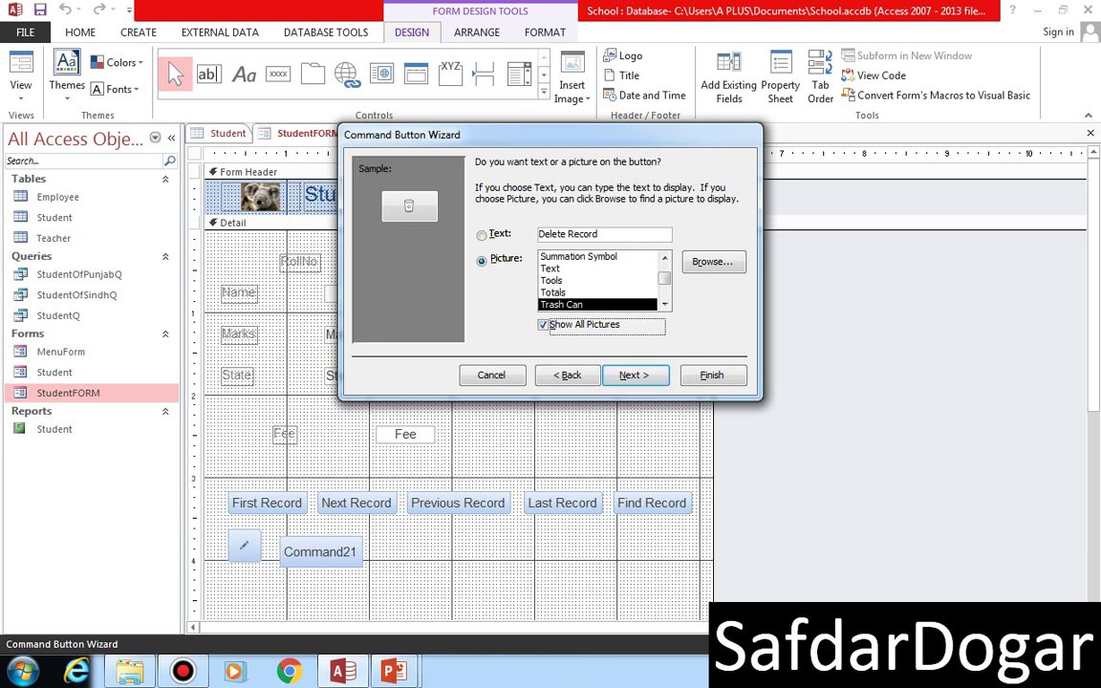
left_click(564, 269)
key("Down")
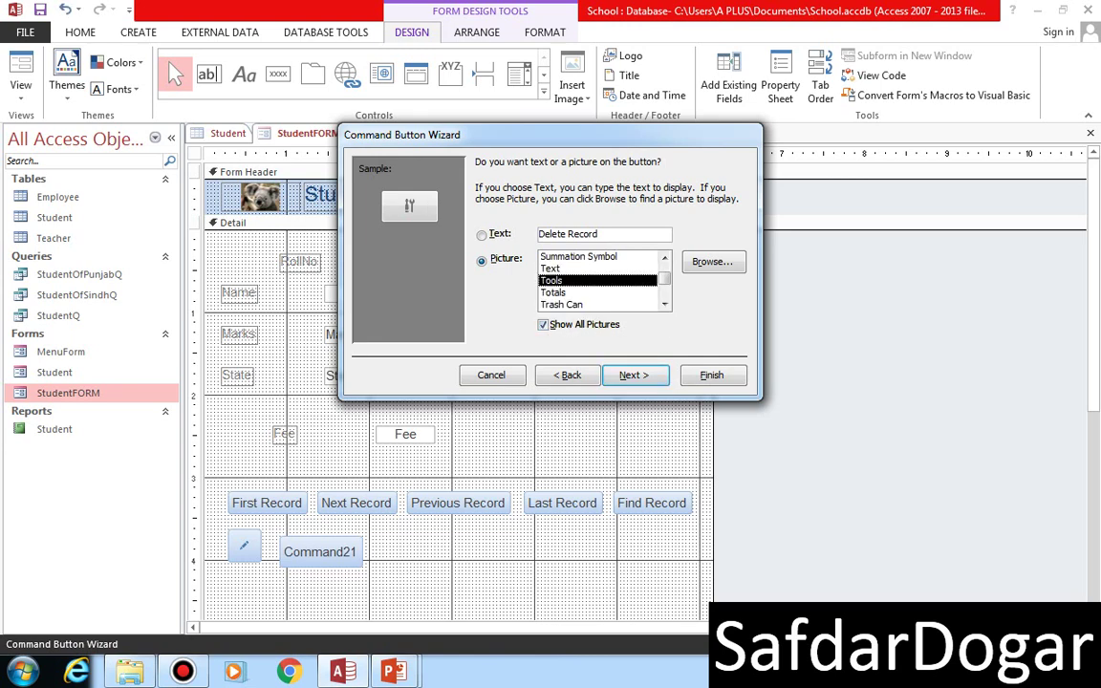
key("Down")
key("Down")
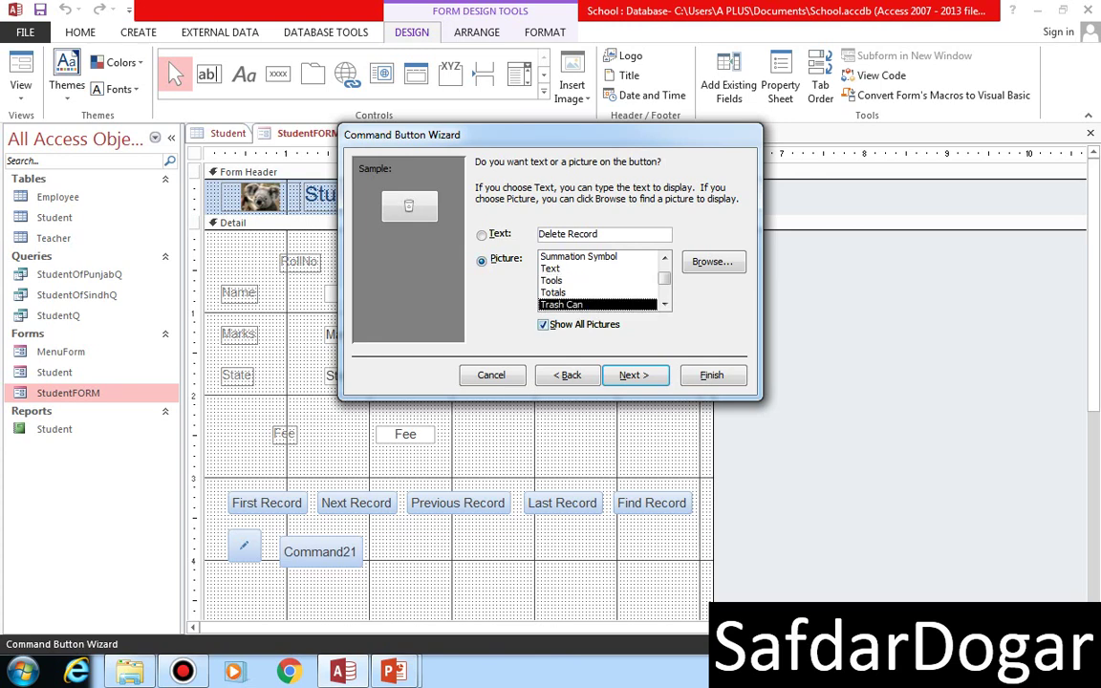
key("alt+s")
left_click(568, 256)
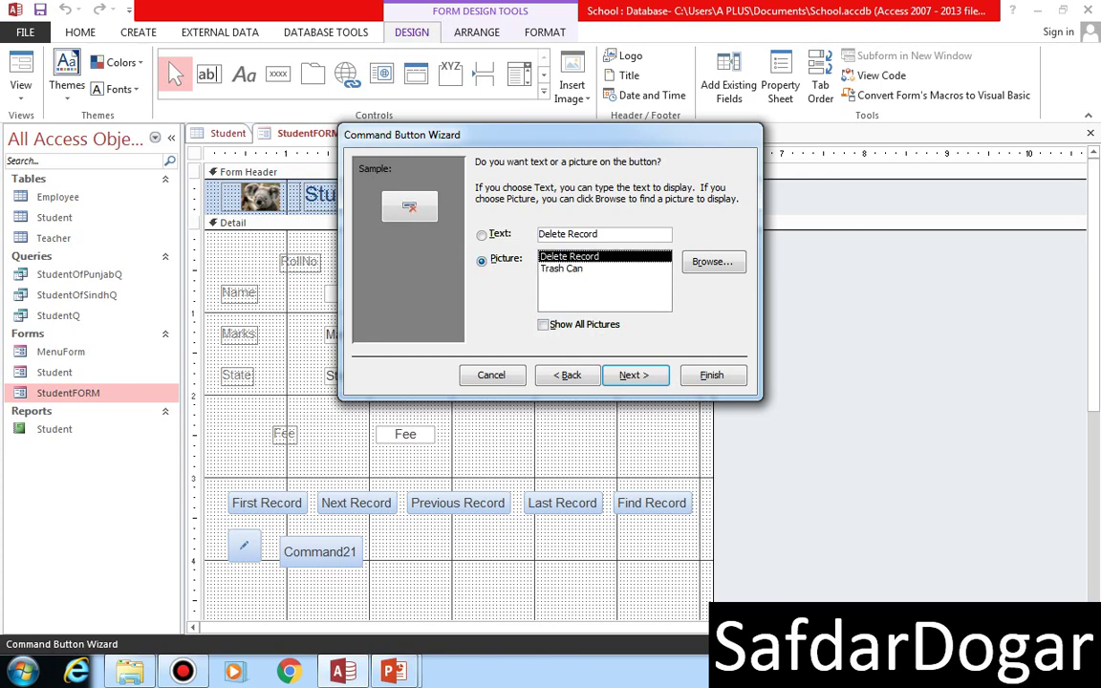
key("Return")
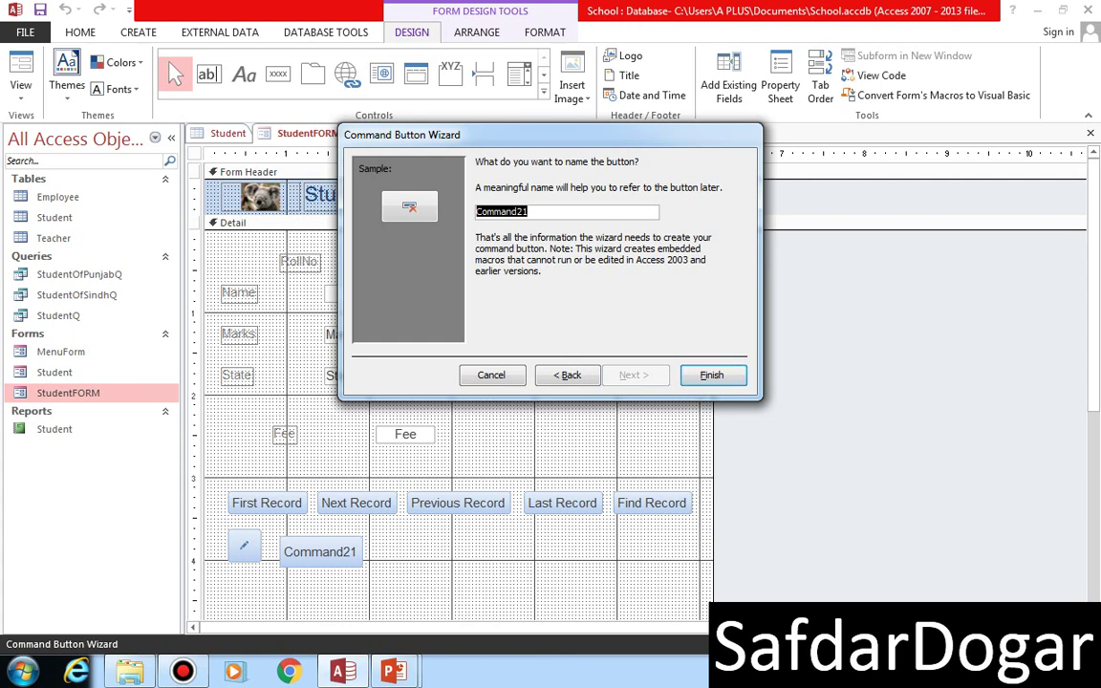
- Name the delete button cmdDelete and finish the wizard
type("Del")
key("BackSpace")
key("BackSpace")
key("BackSpace")
type("cmdDl")
type("et")
key("BackSpace")
key("BackSpace")
key("BackSpace")
type("elete")
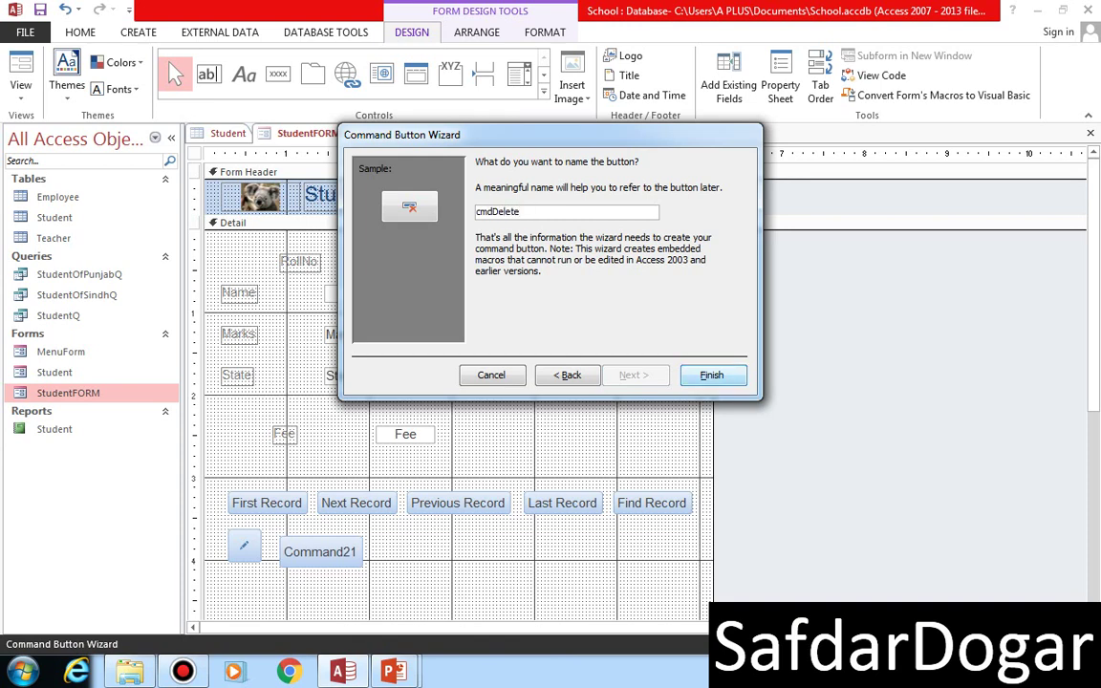
key("Return")
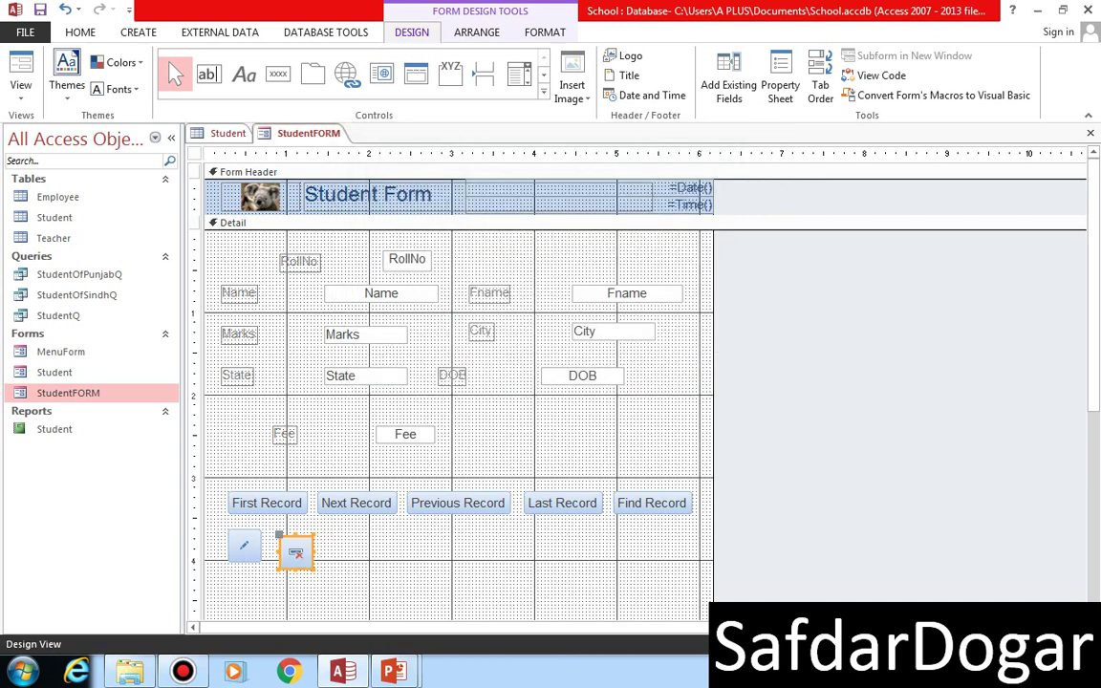
- Enlarge the delete button, move it right, and widen the pencil Add Record button
left_click_drag(313, 536, 357, 525)
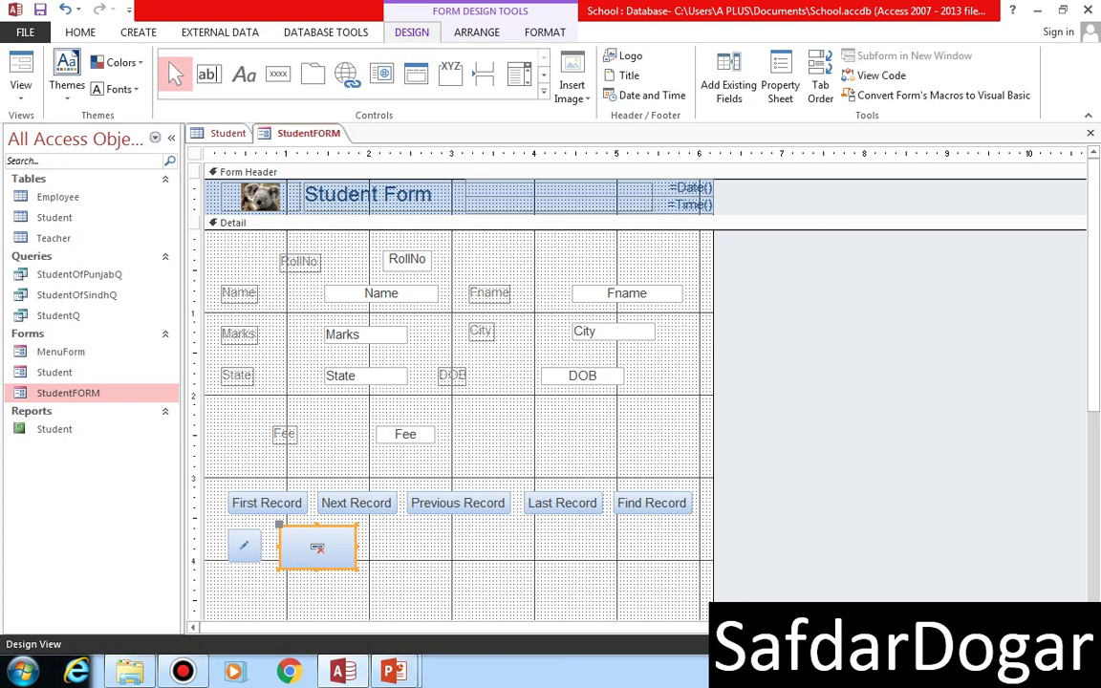
left_click_drag(318, 547, 417, 544)
left_click(244, 544)
mouse_move(261, 544)
left_mouse_down()
mouse_move(326, 544)
mouse_move(277, 522)
left_mouse_up()
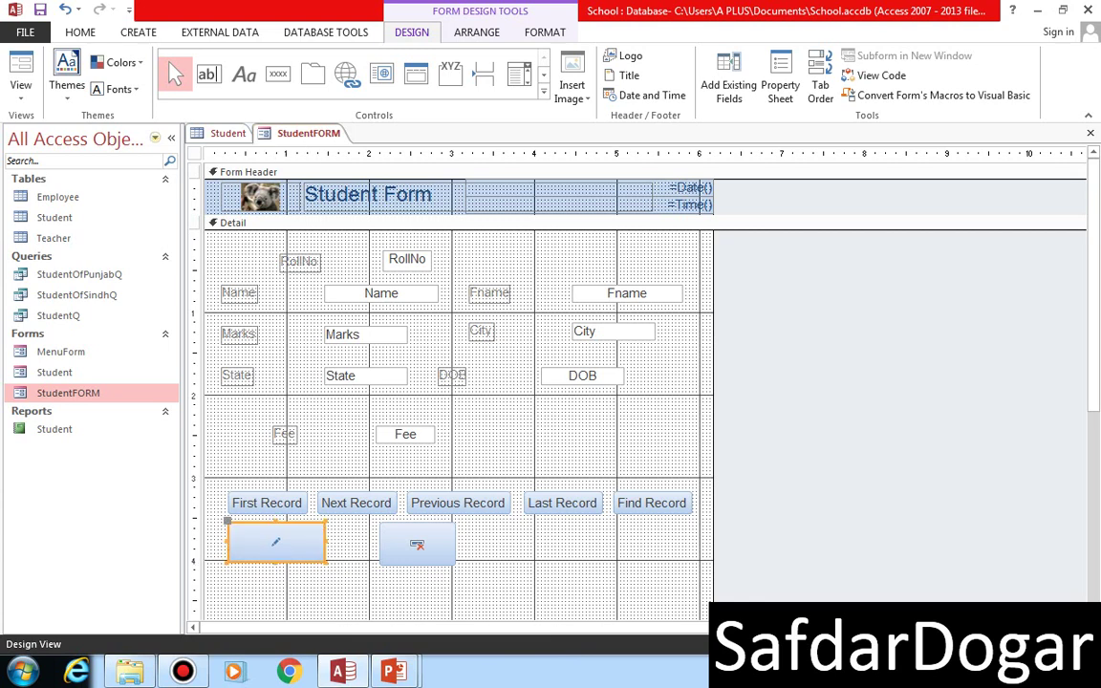
left_click(21, 88)
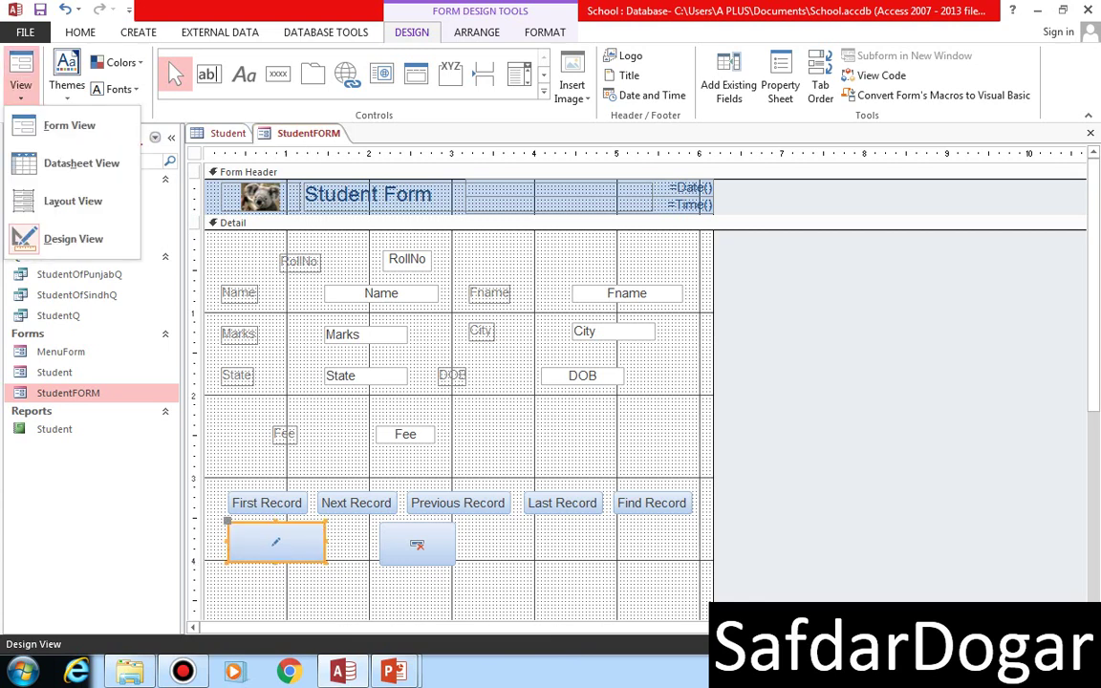
- In Form View, delete the last record (15) with the new delete button
left_click(69, 125)
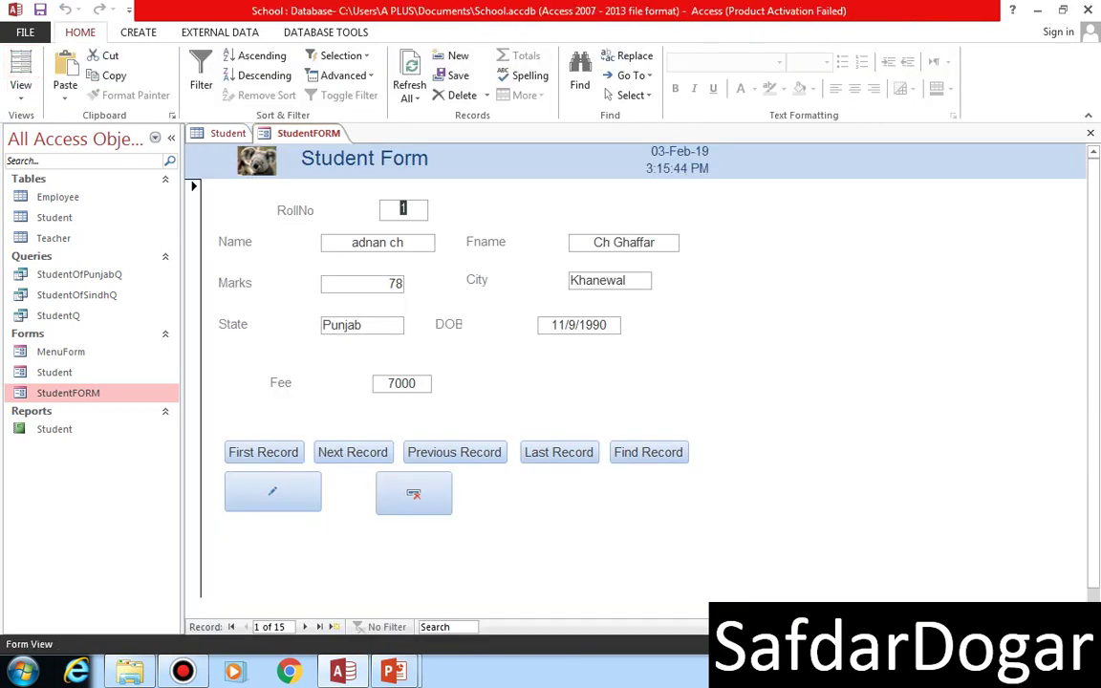
left_click(559, 453)
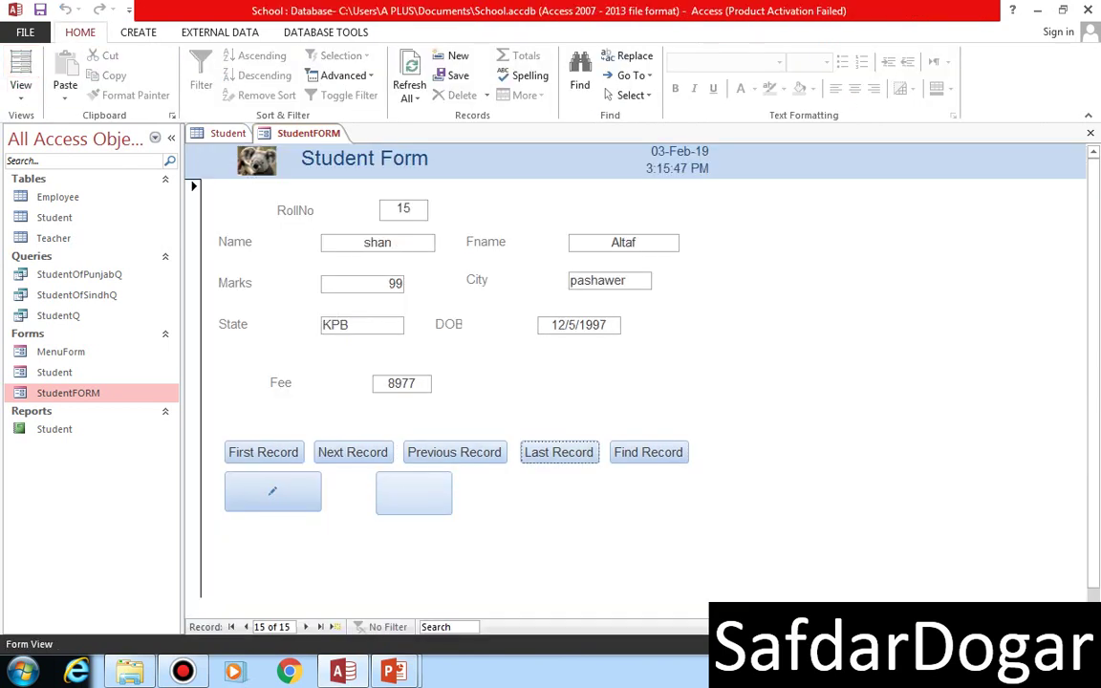
left_click(414, 493)
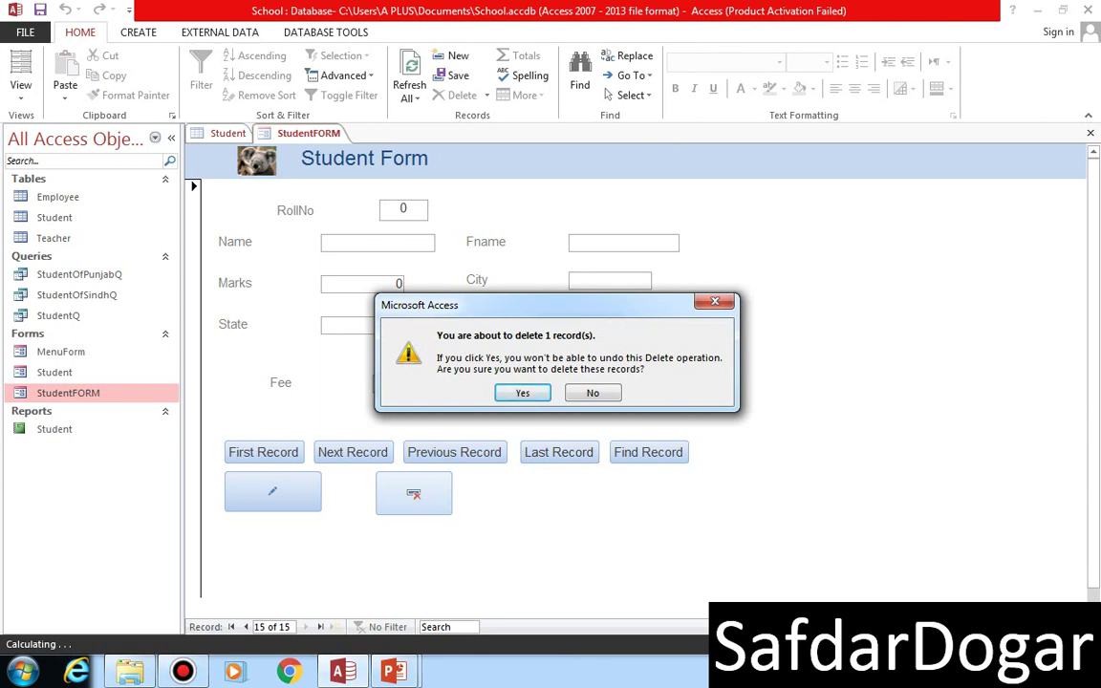
key("Return")
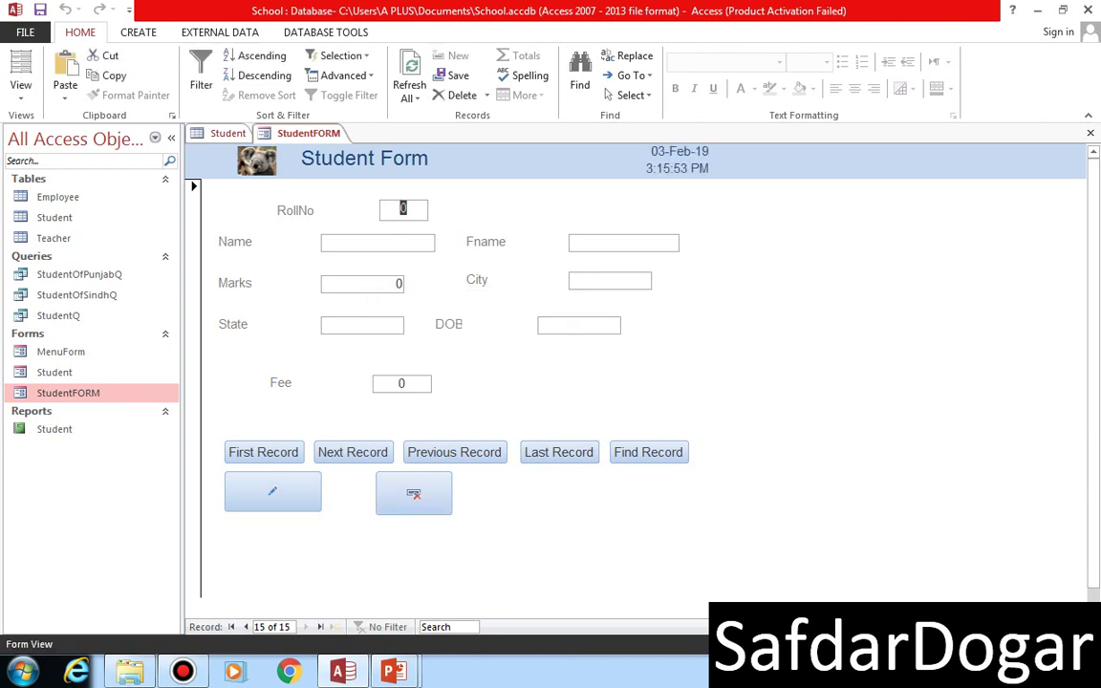
- Confirm the Student table now has 14 records, then browse the form's last and first records
left_click(227, 133)
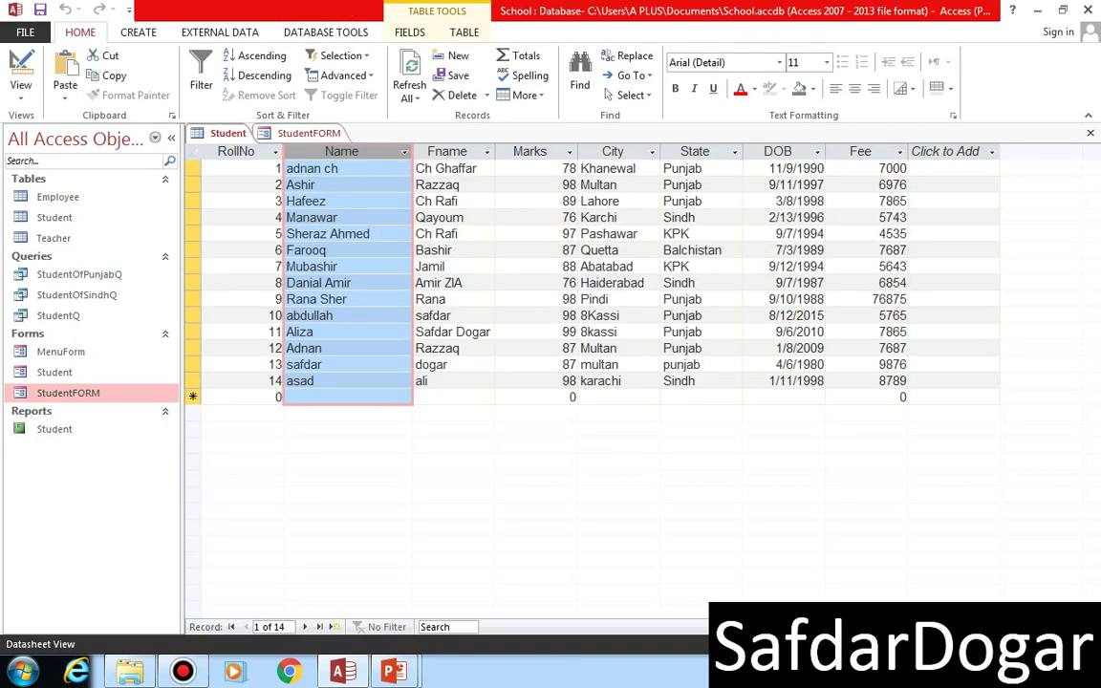
left_click(309, 133)
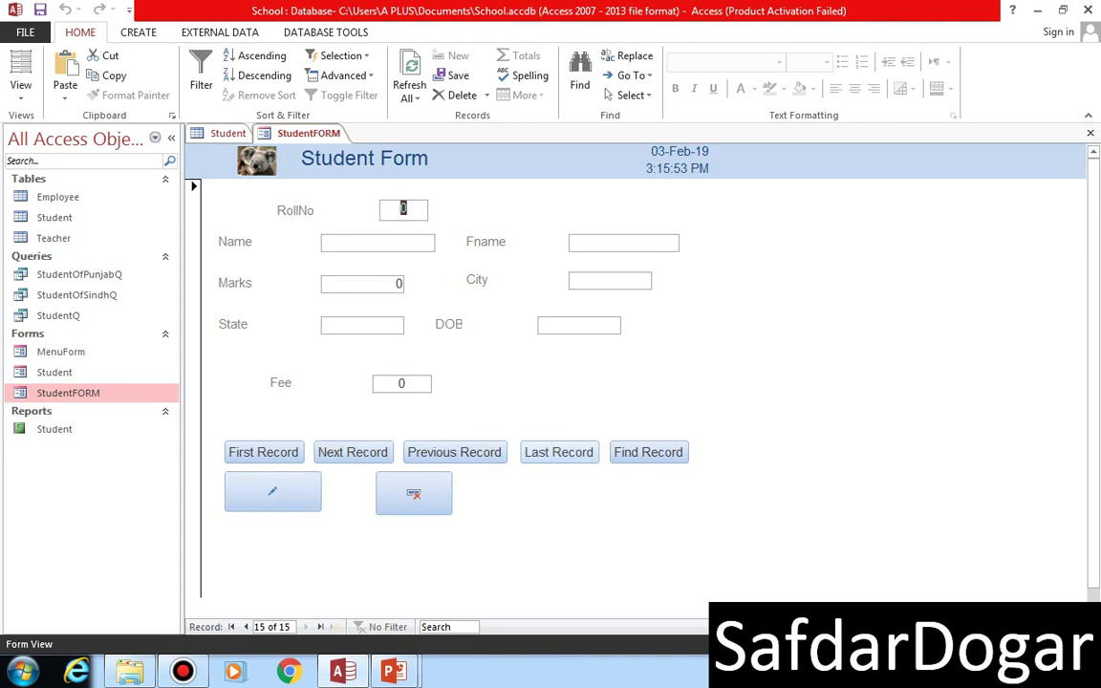
left_click(559, 452)
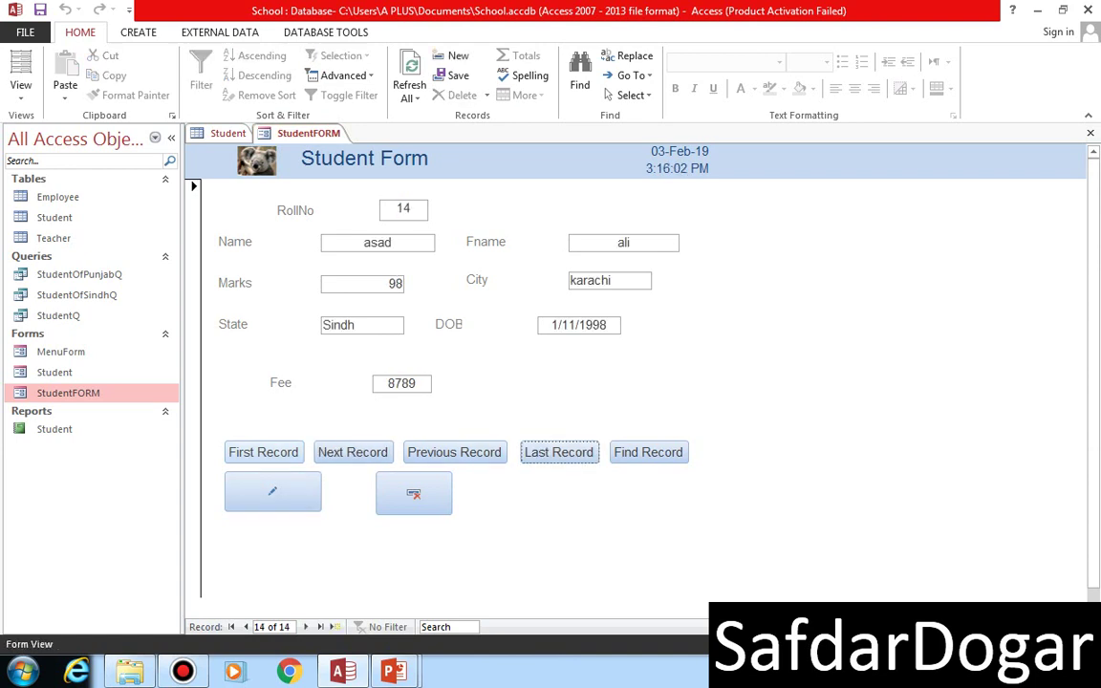
left_click(264, 453)
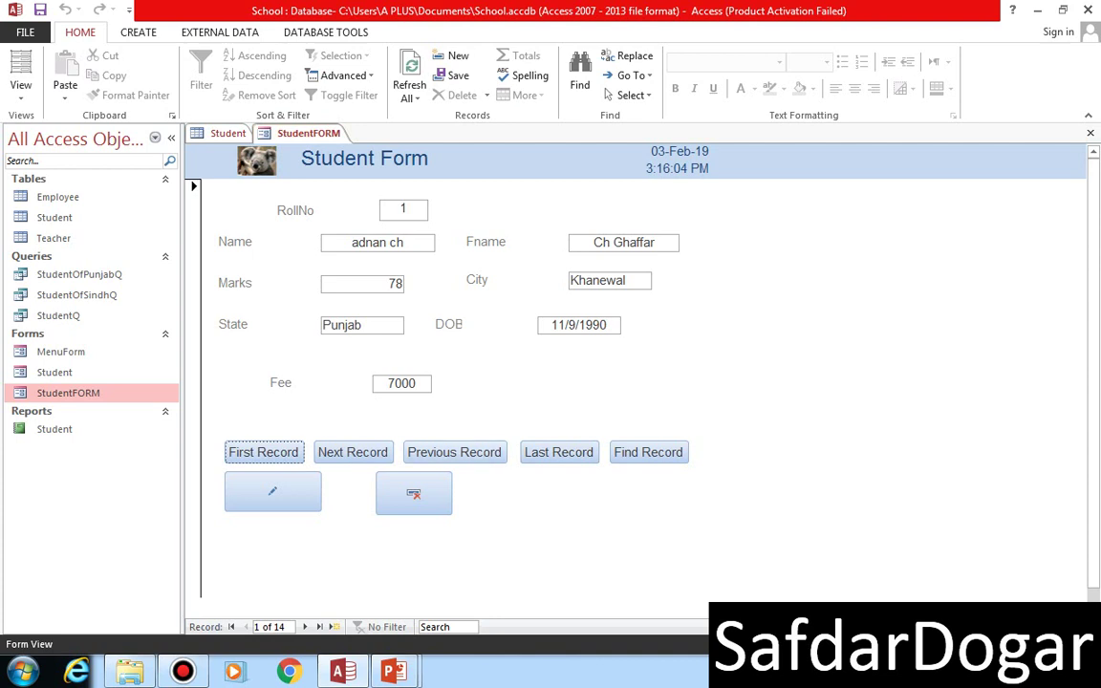
- Start a new record with RollNo 15, the student's name and father's name, Marks 98, City Pashawar
left_click(273, 492)
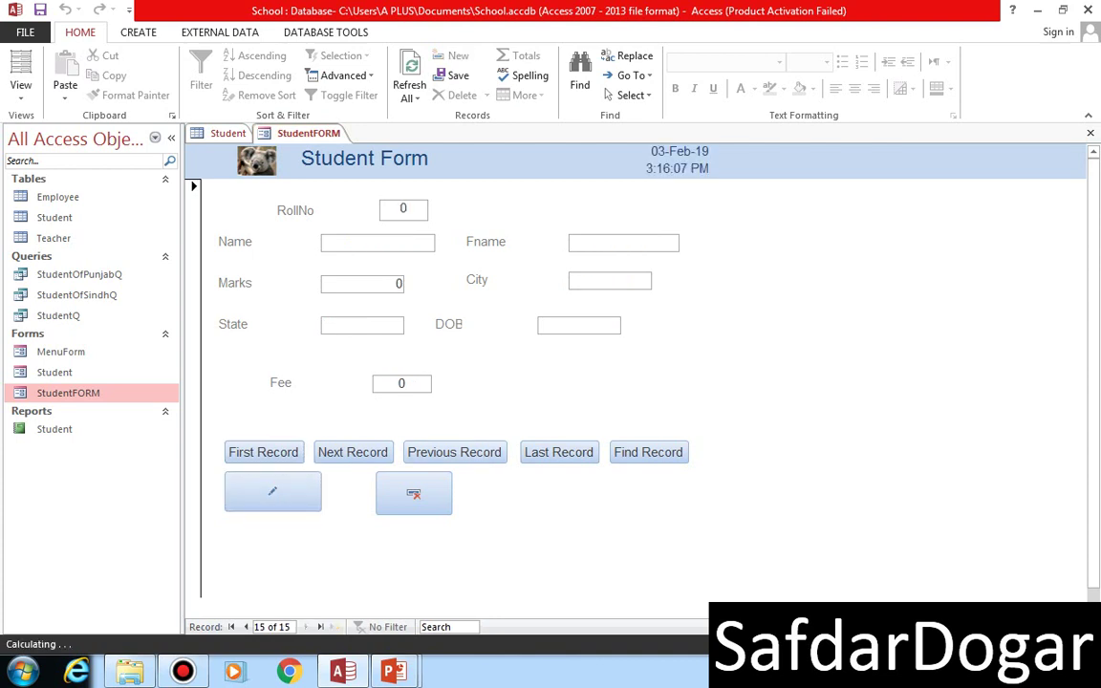
type("15")
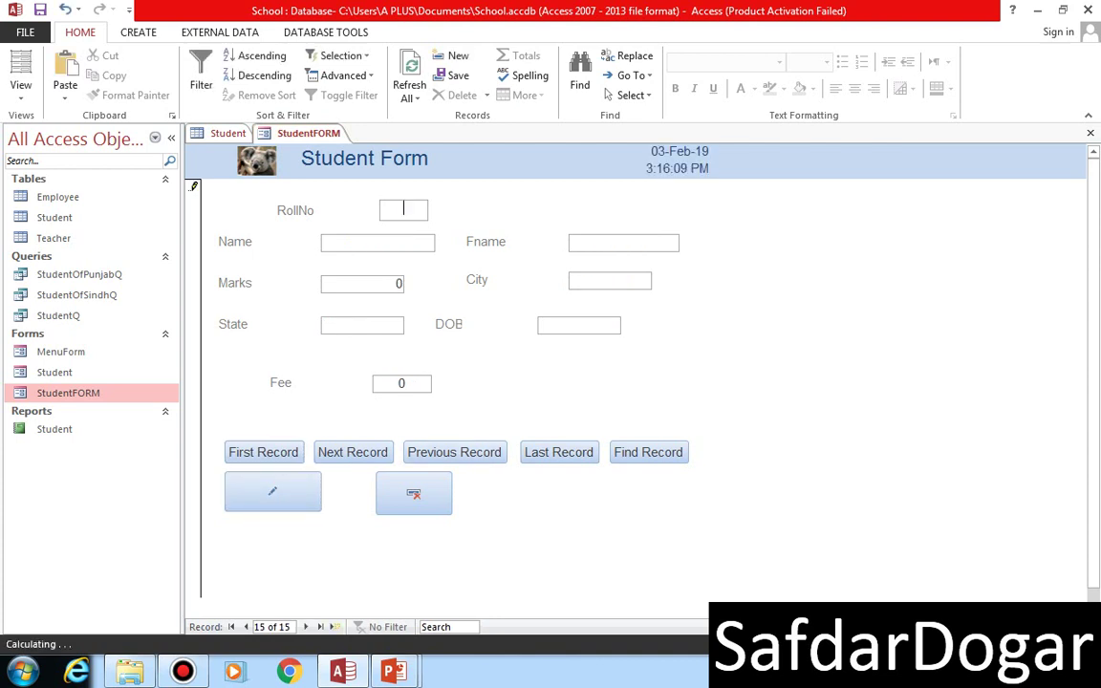
key("Tab")
type("shan")
key("Tab")
type("altan")
key("Tab")
type("98")
key("Tab")
type("PA")
key("BackSpace")
type("as")
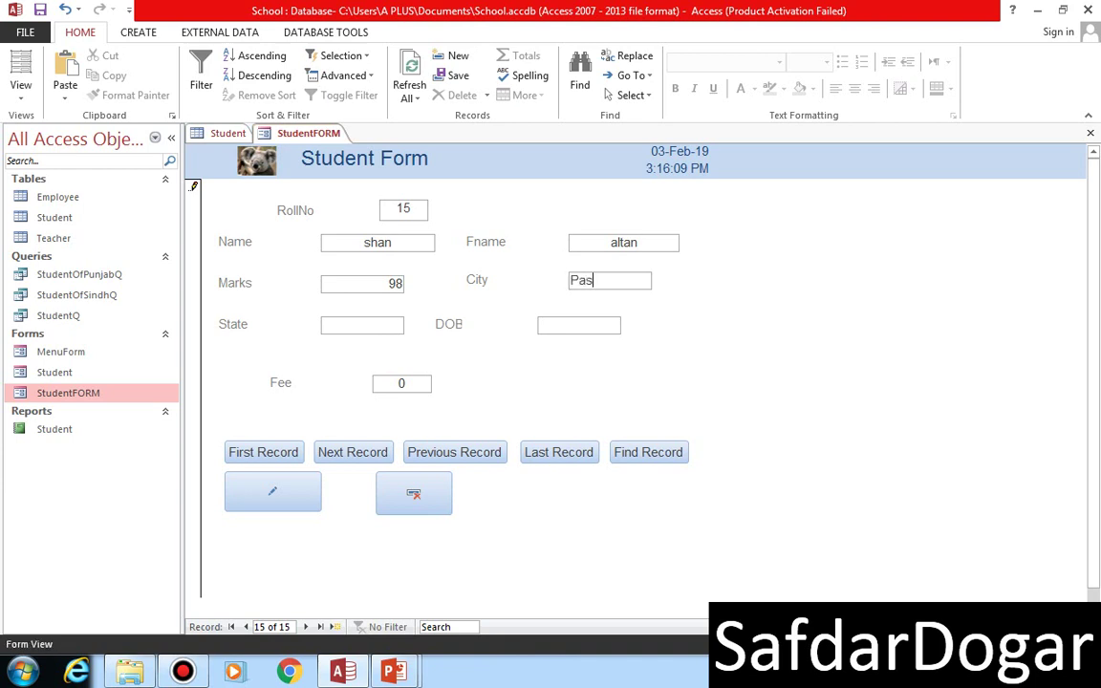
type("hawar")
key("Tab")
type("kpk")
key("Tab")
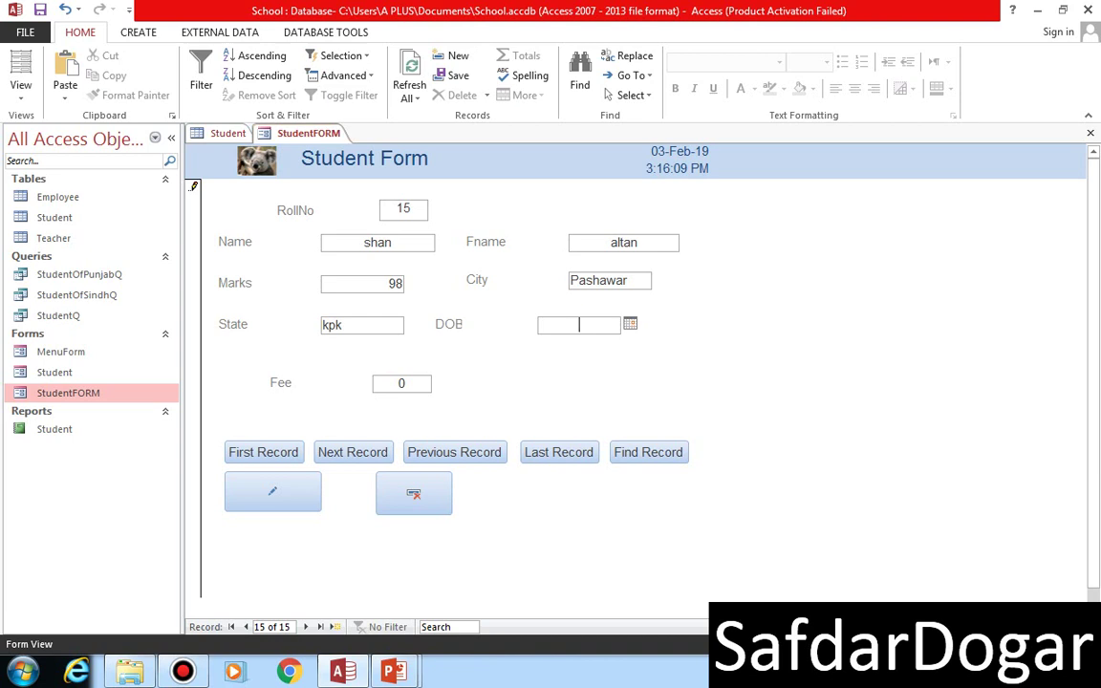
type("11/09/1995")
key("Tab")
key("BackSpace")
type("900")
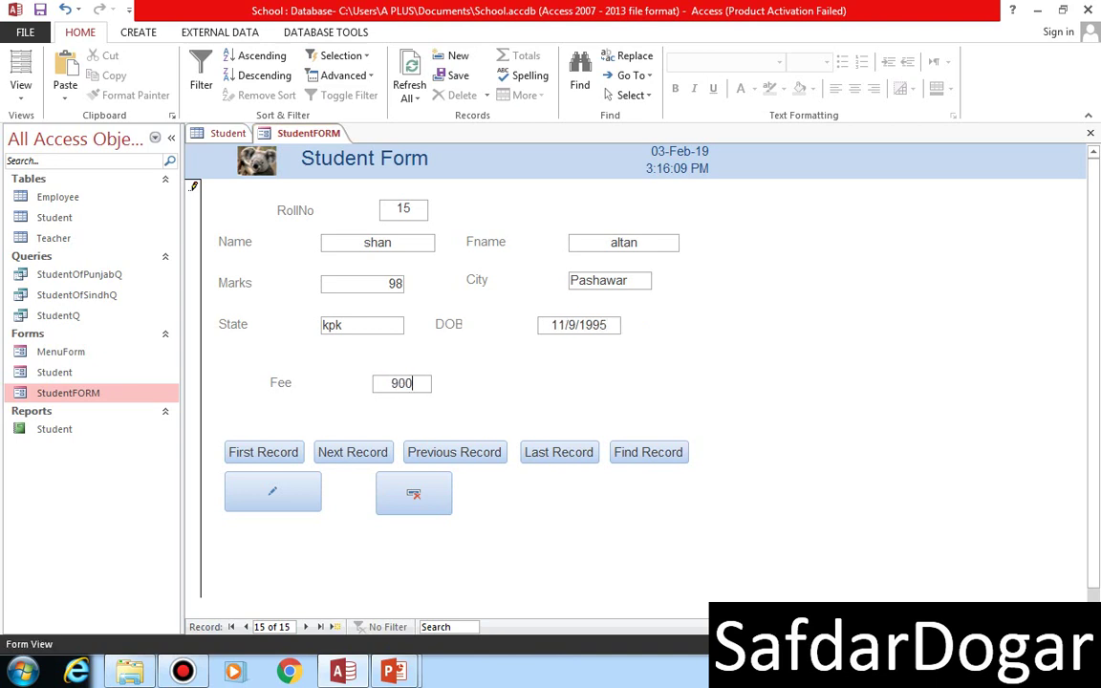
key("BackSpace")
left_click(273, 491)
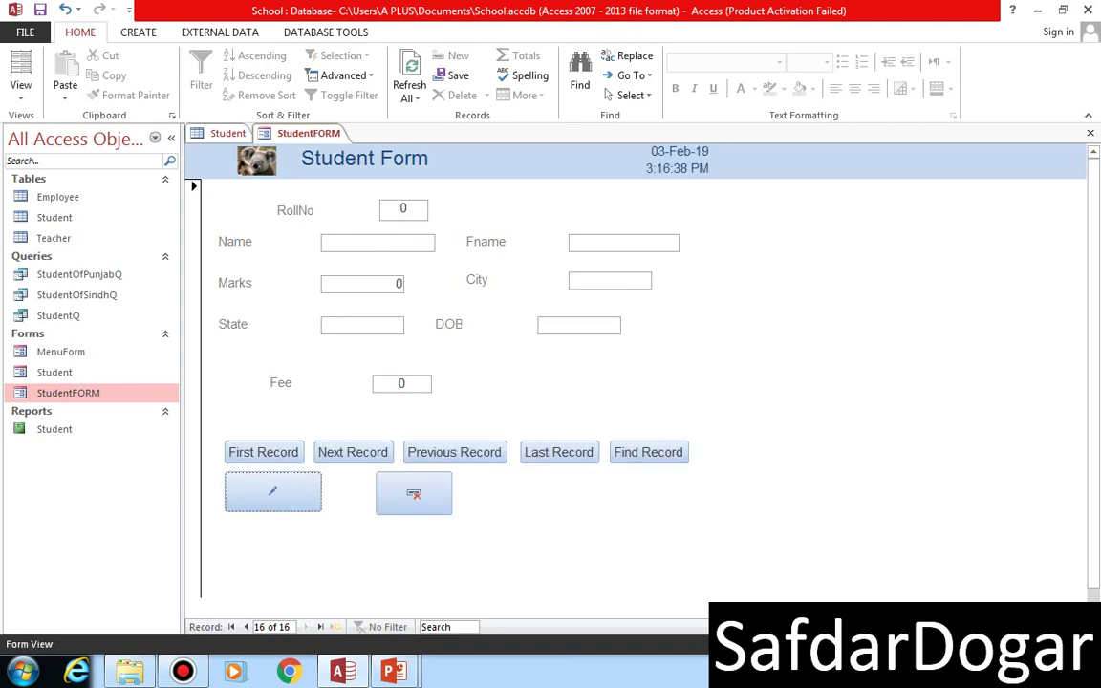
- Refresh the Student table to show the new record, then return to StudentFORM
left_click(228, 133)
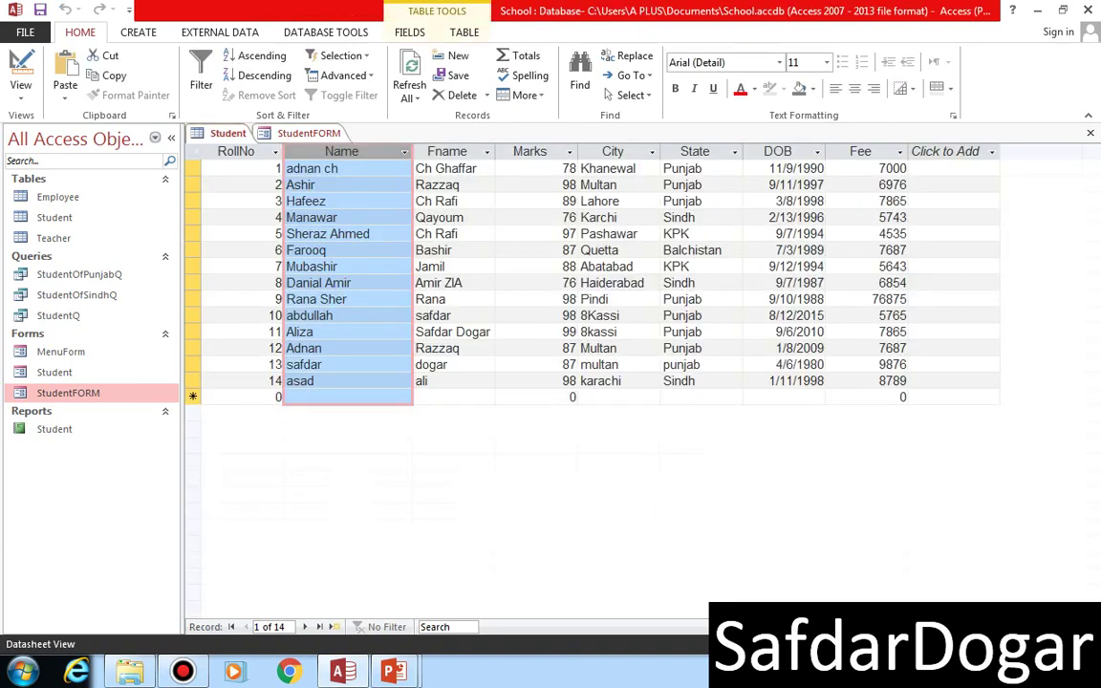
left_click(410, 65)
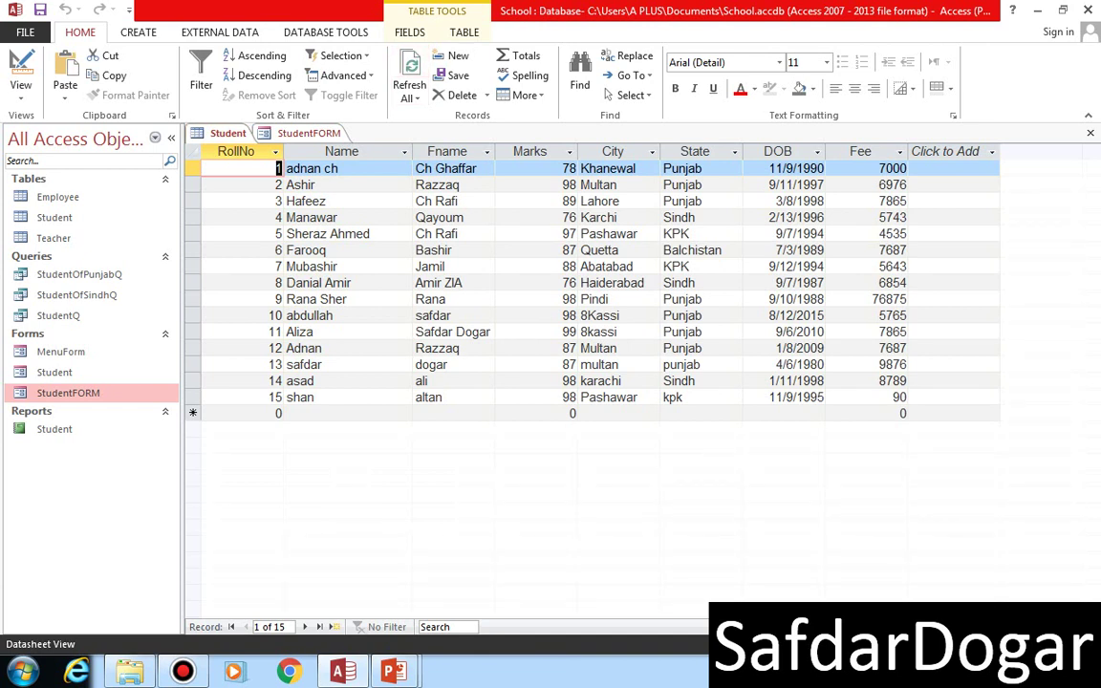
left_click(308, 132)
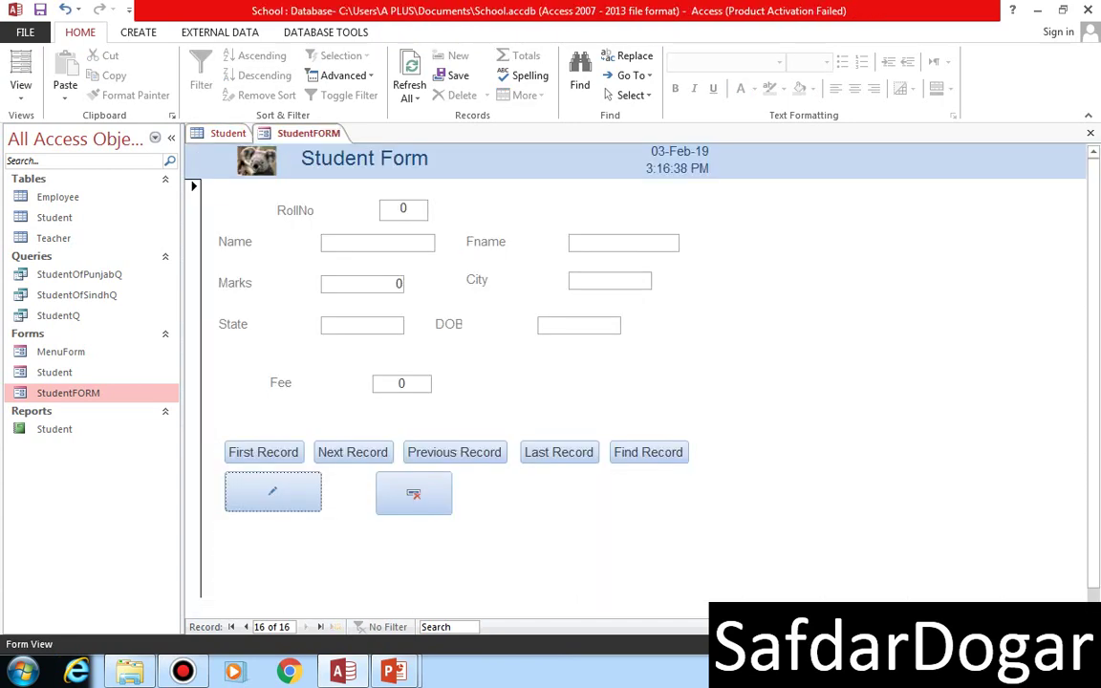
- Go to the last record, record 15, and delete it, confirming the deletion
left_click(558, 452)
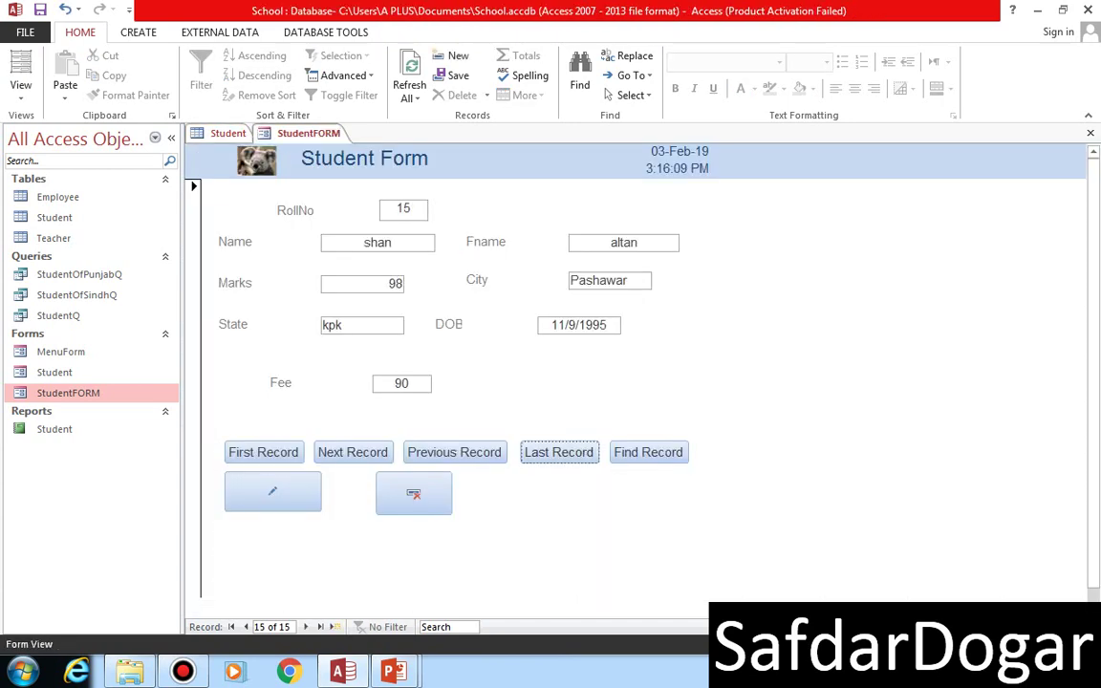
left_click(263, 452)
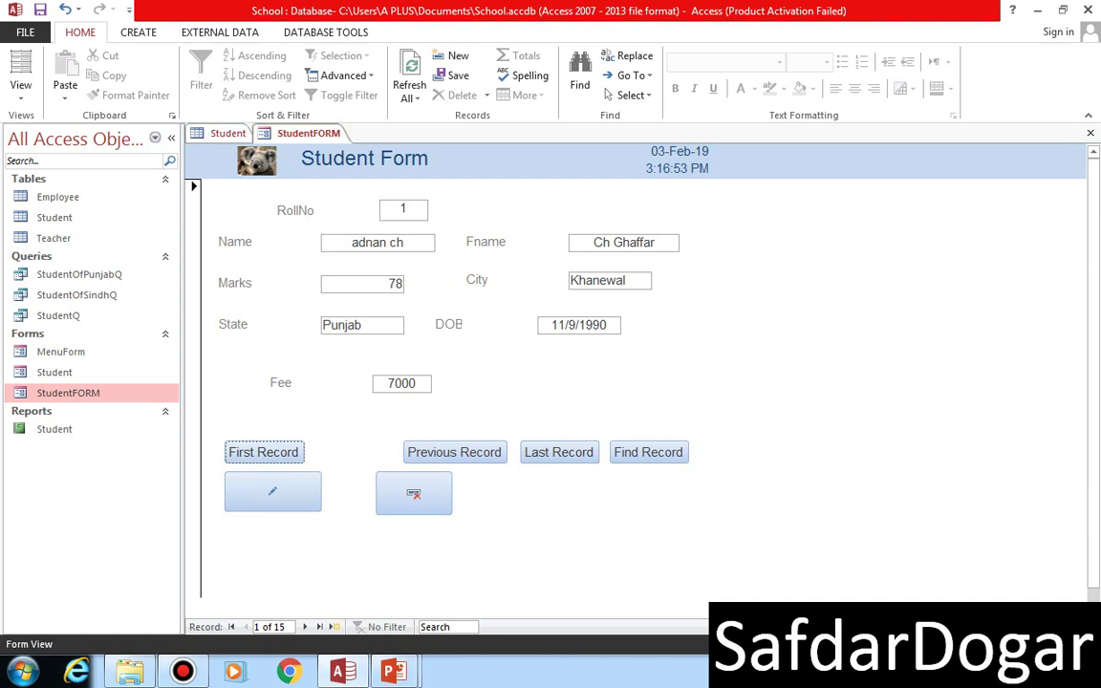
left_click(558, 452)
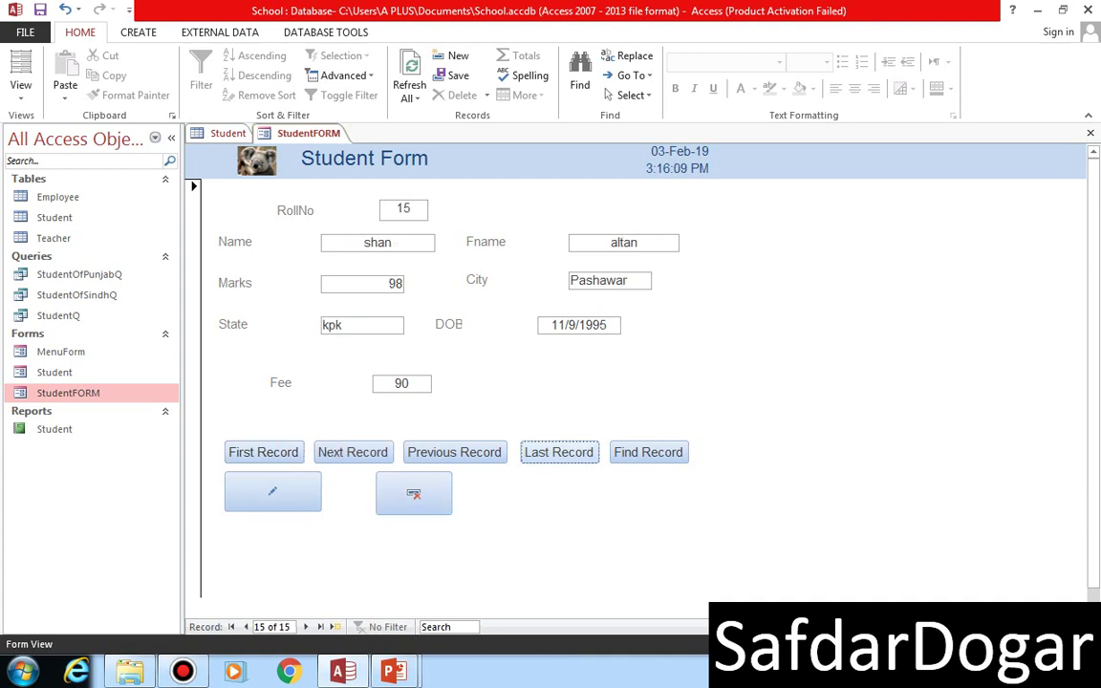
left_click(413, 493)
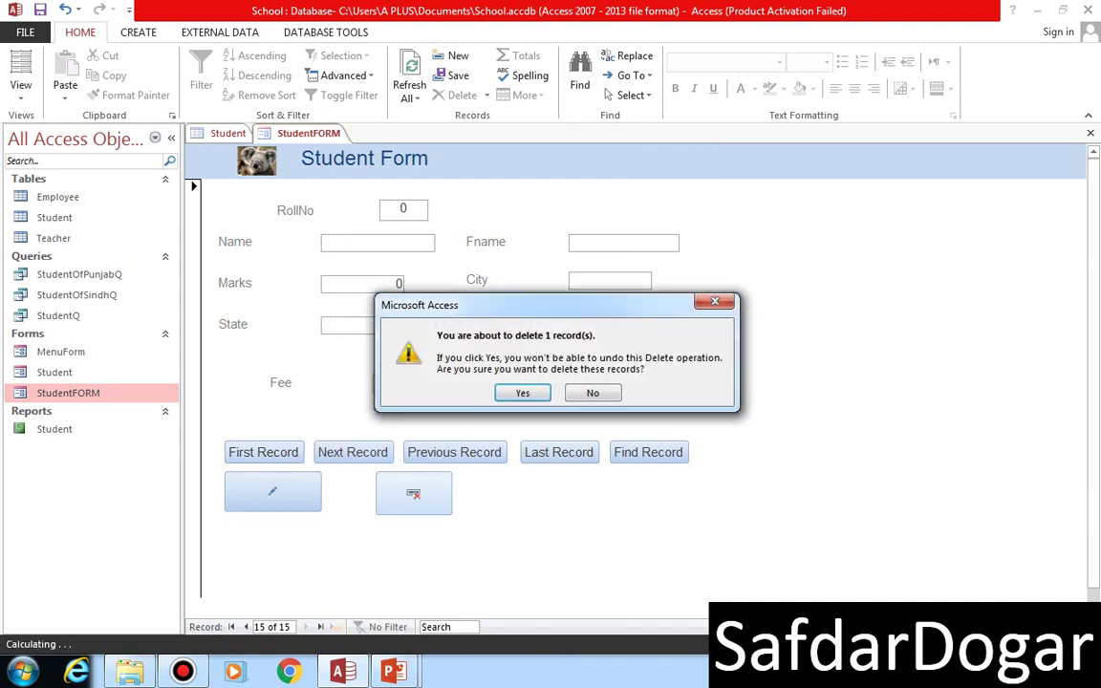
key("Return")
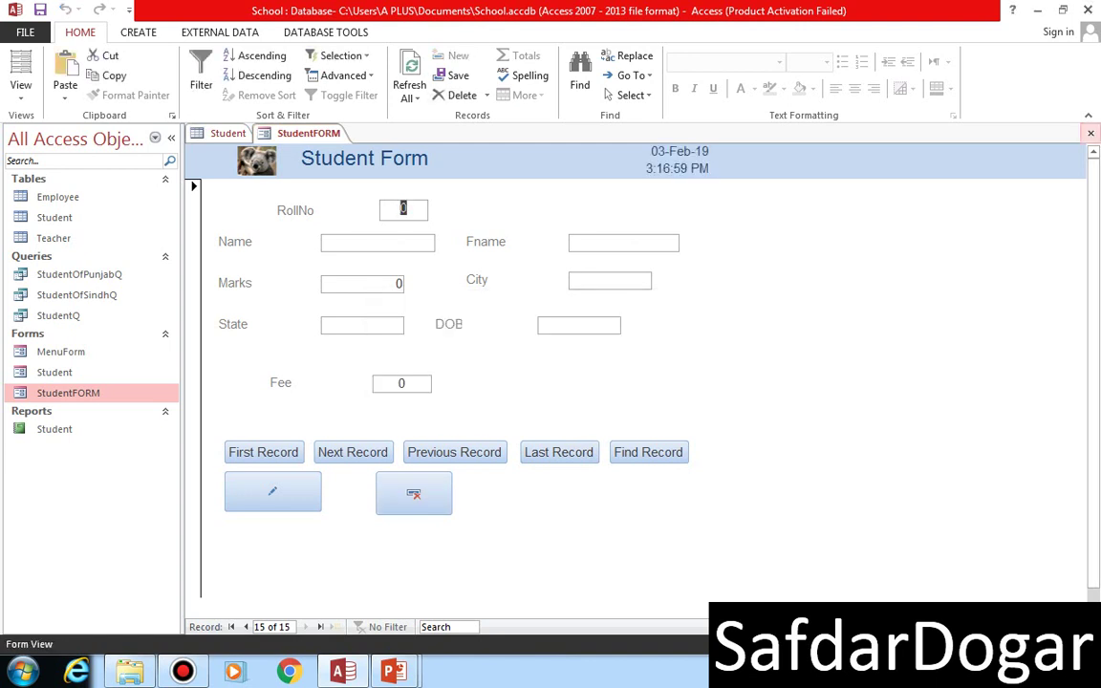
- Switch StudentFORM to Design View
left_click(21, 88)
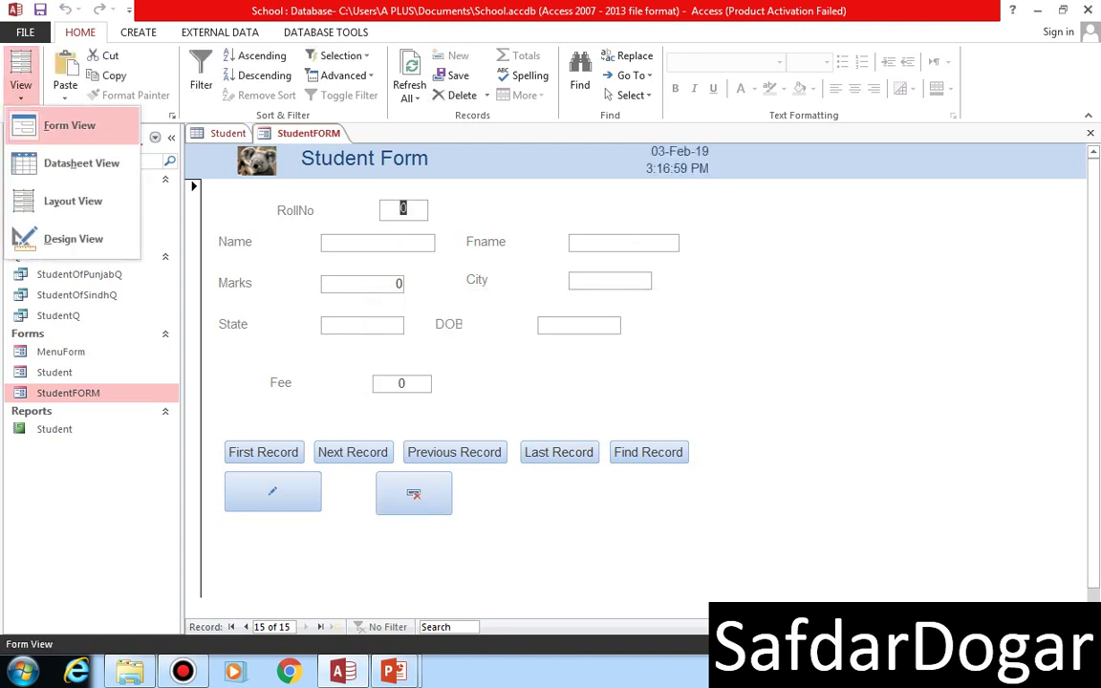
left_click(57, 238)
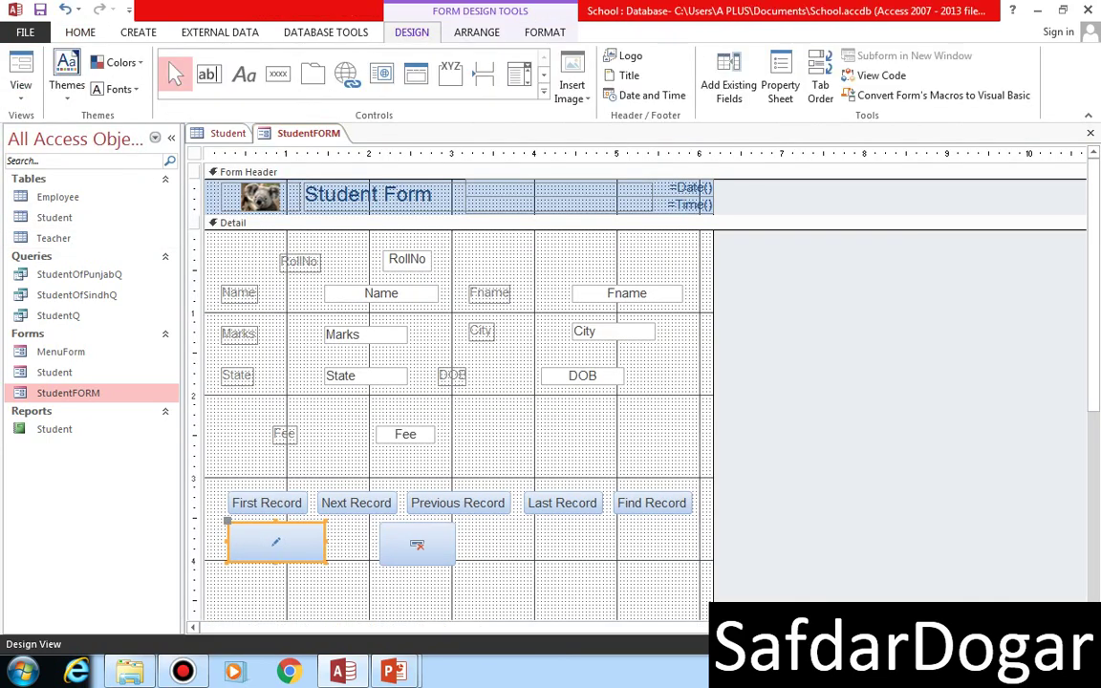
scroll(573, 383, "down", 3)
scroll(573, 382, "up", 2)
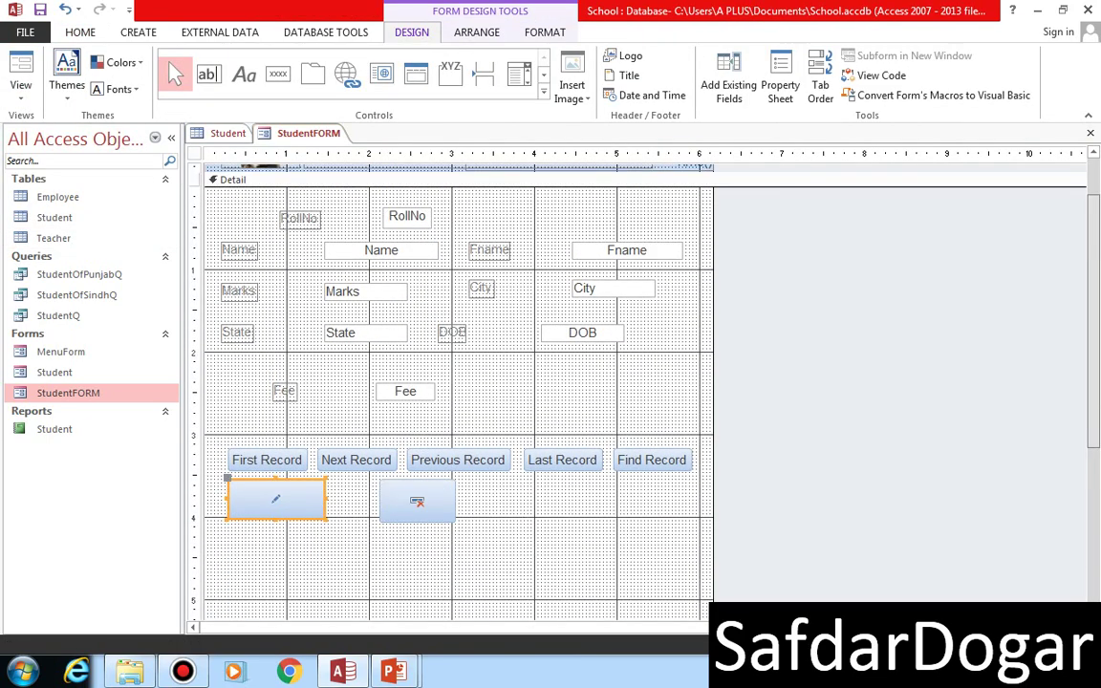
- Draw a new command button, Command22, to the right of the Delete Record button
left_click(266, 460)
left_click(356, 459)
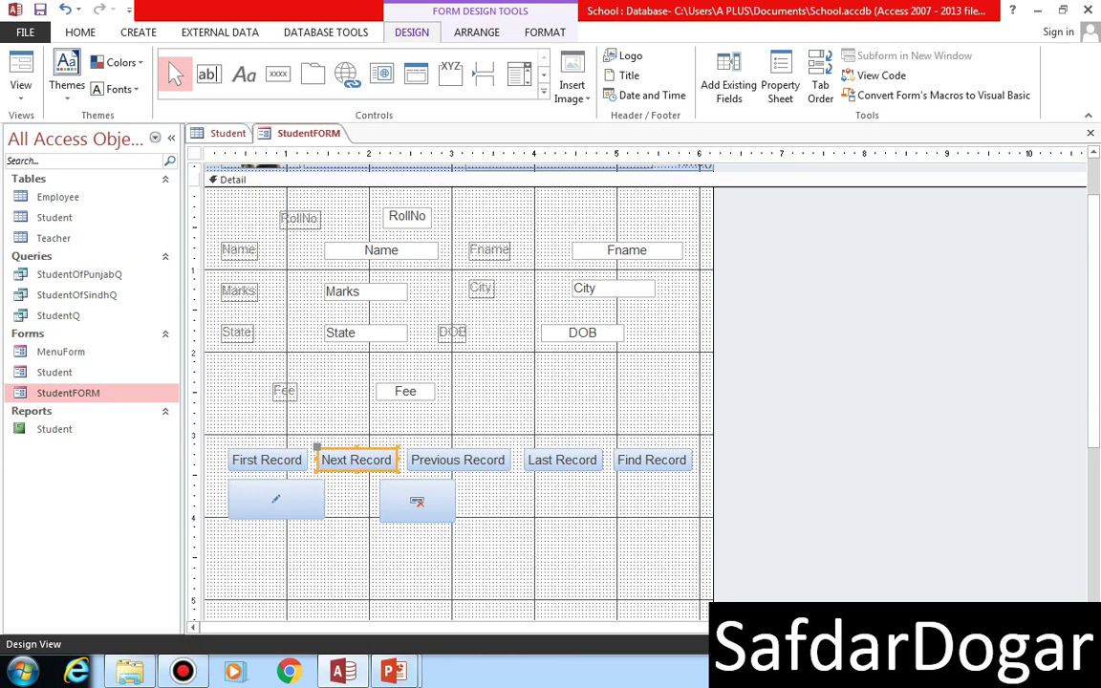
left_click(266, 459)
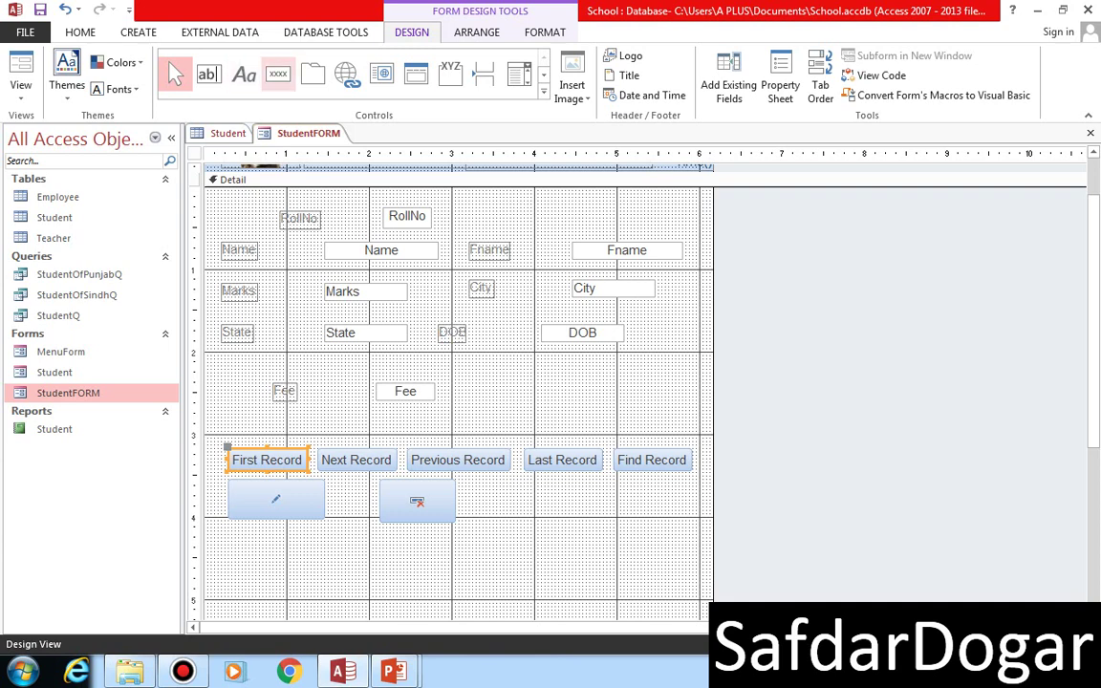
left_click(277, 74)
left_click_drag(489, 494, 637, 541)
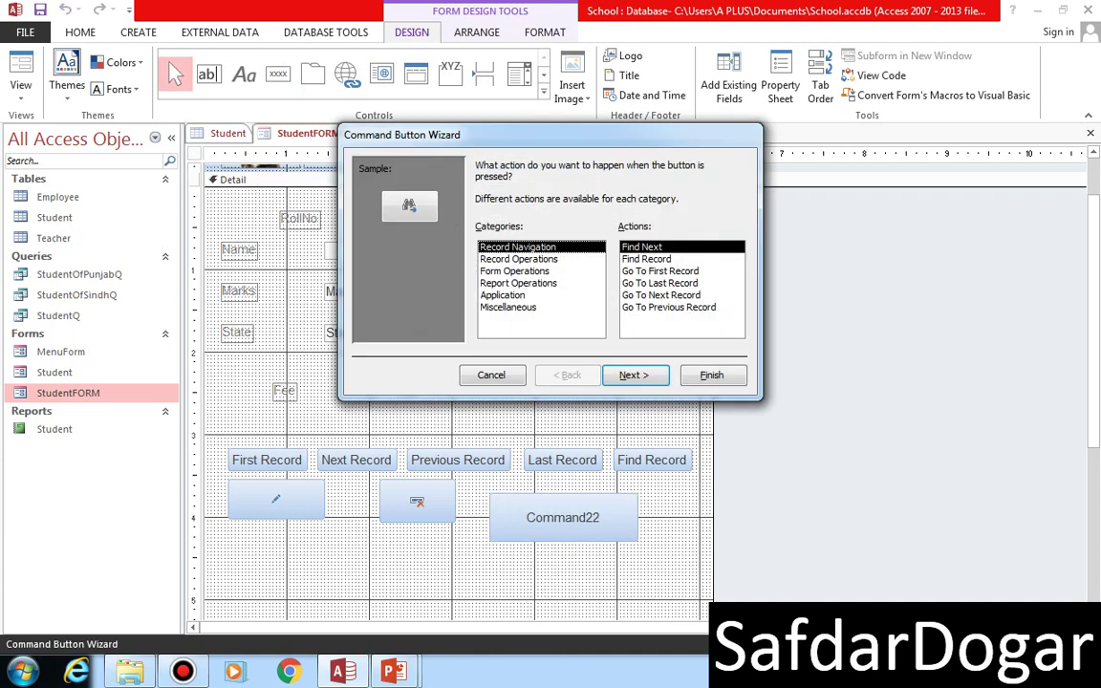
- In the Command Button Wizard, choose Go To First Record with the Go To First picture
left_click(659, 271)
left_click(633, 374)
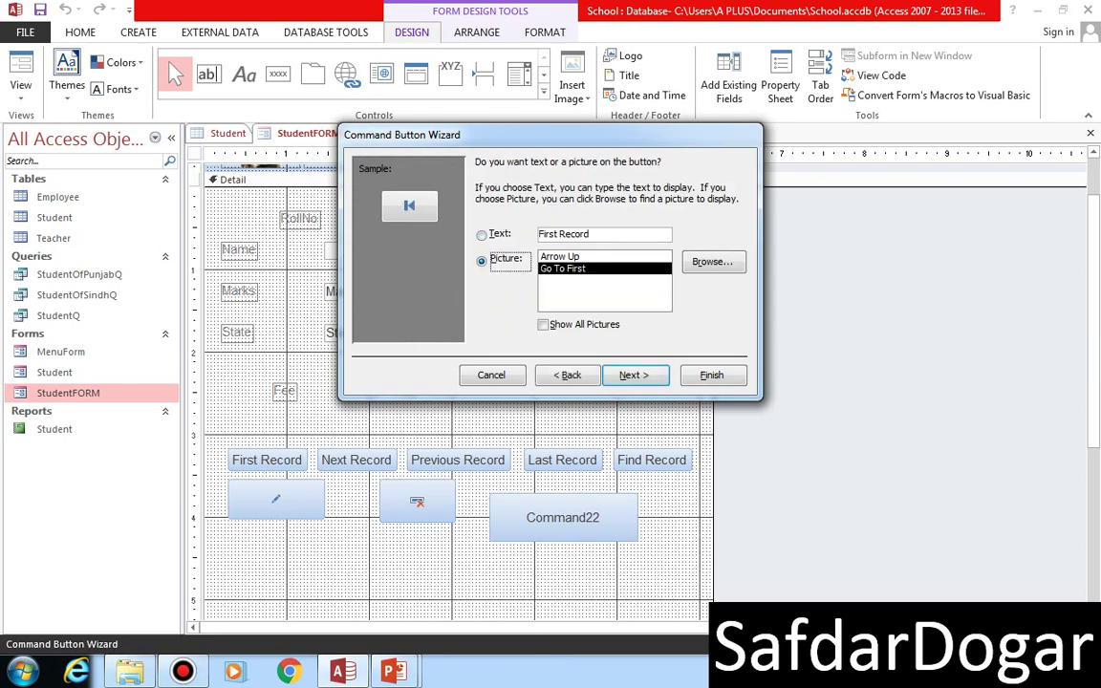
left_click(573, 257)
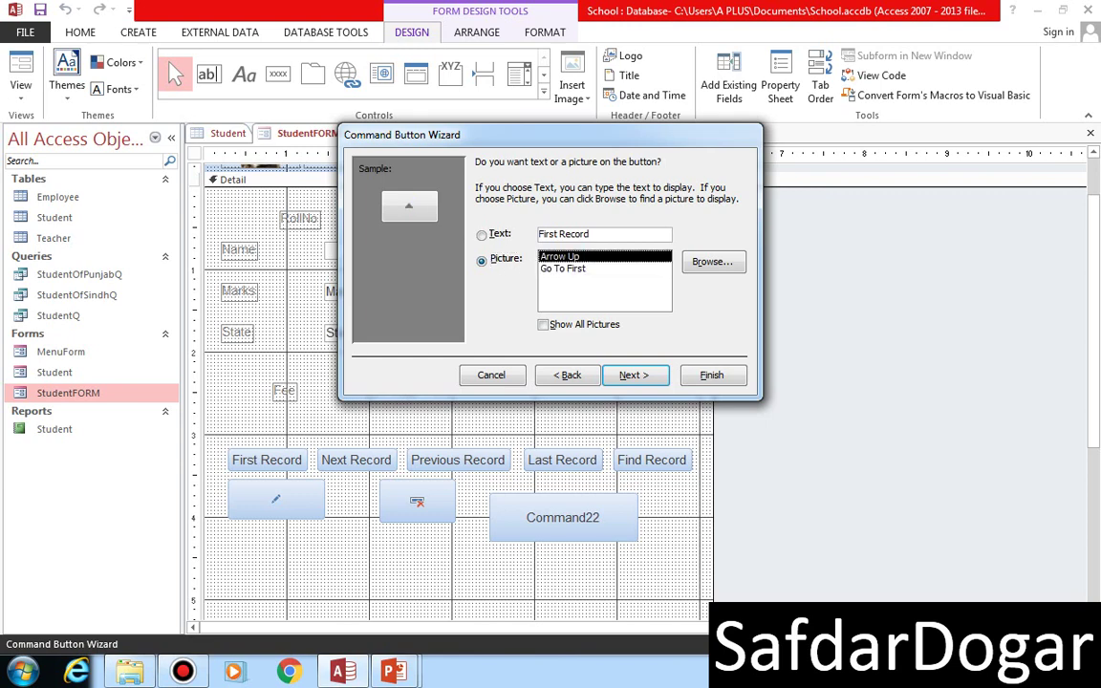
left_click(563, 269)
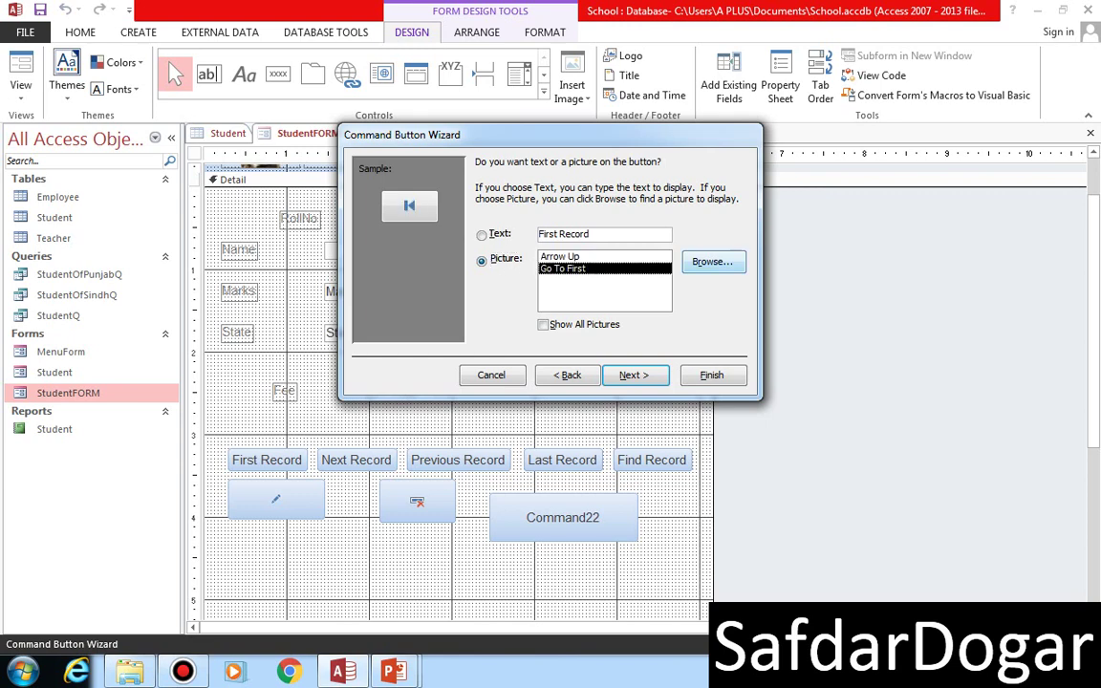
- Keep the Go To First picture, finish the wizard, widen the new button, and view the form
left_click(712, 261)
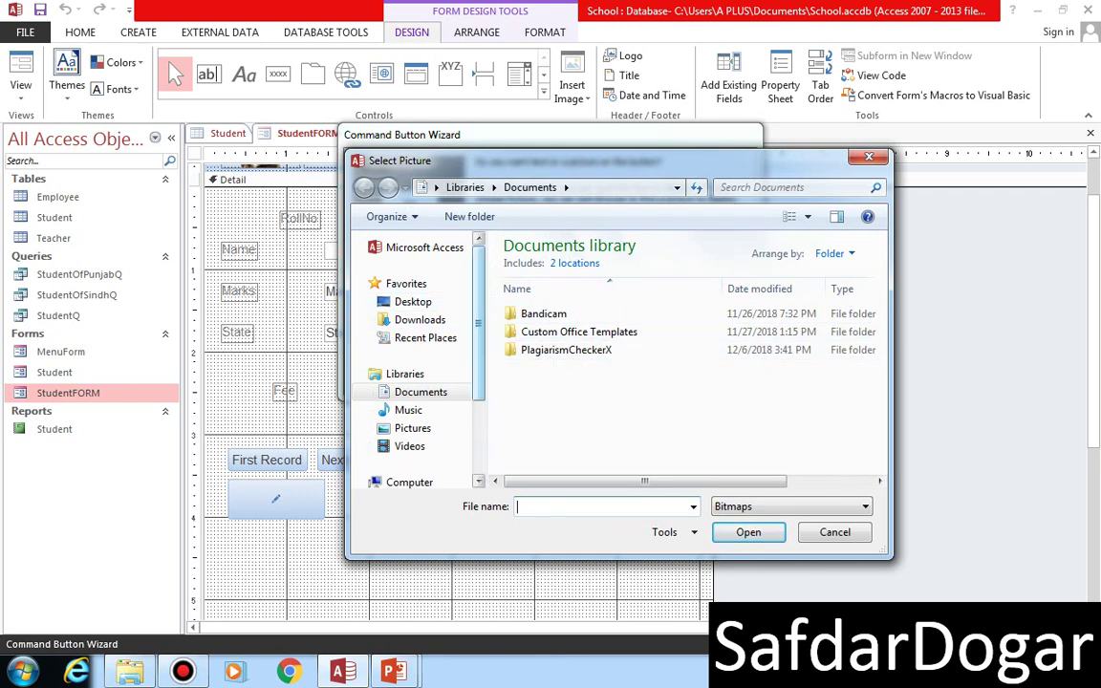
scroll(420, 363, "down", 3)
scroll(420, 363, "up", 3)
left_click(834, 532)
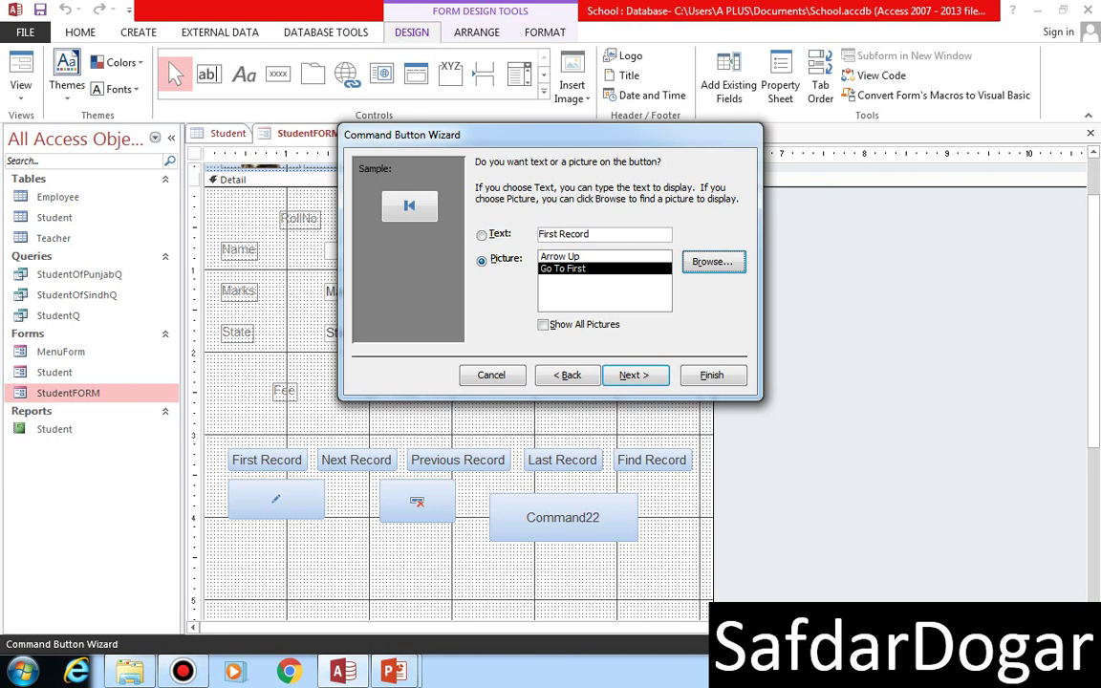
key("Up")
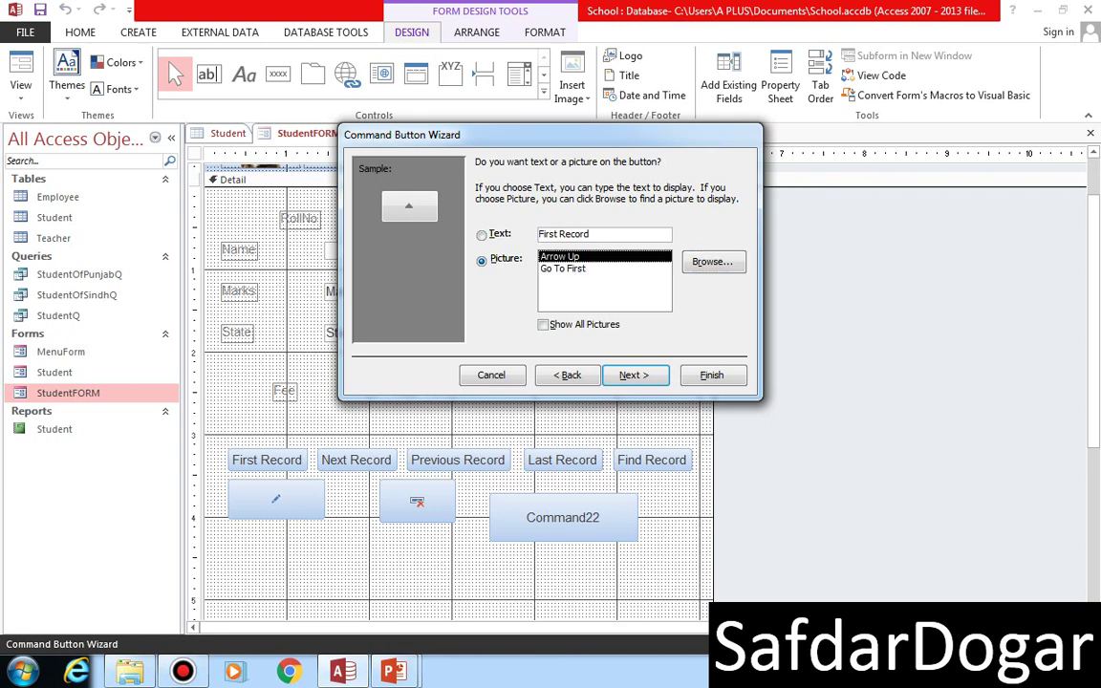
key("Down")
key("Return")
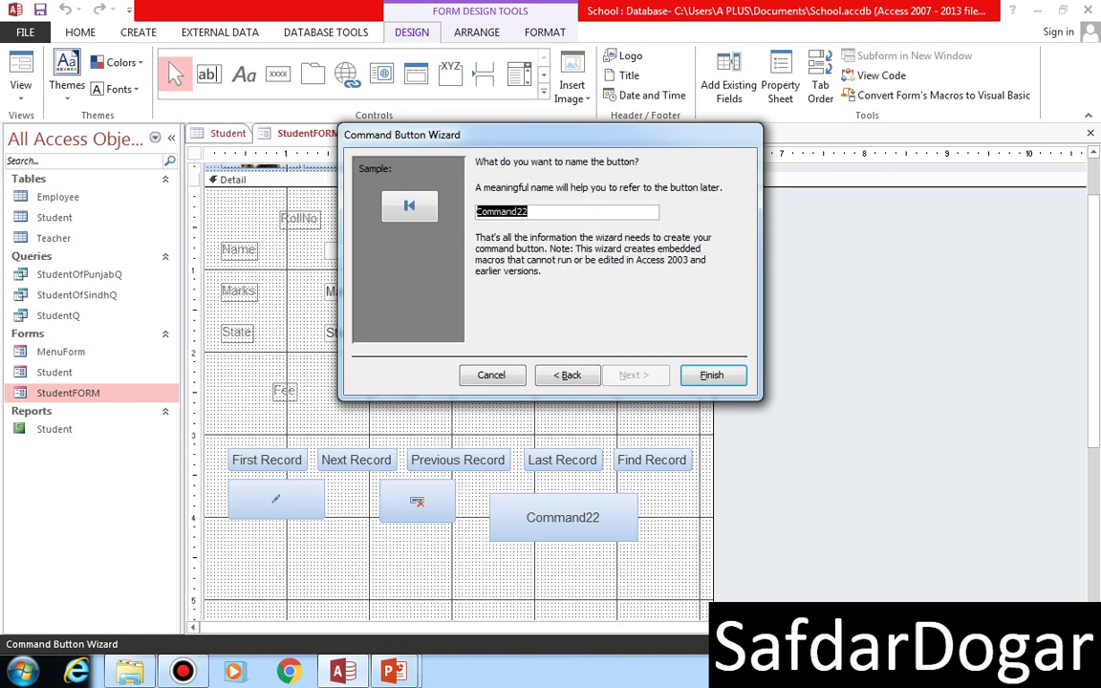
key("Return")
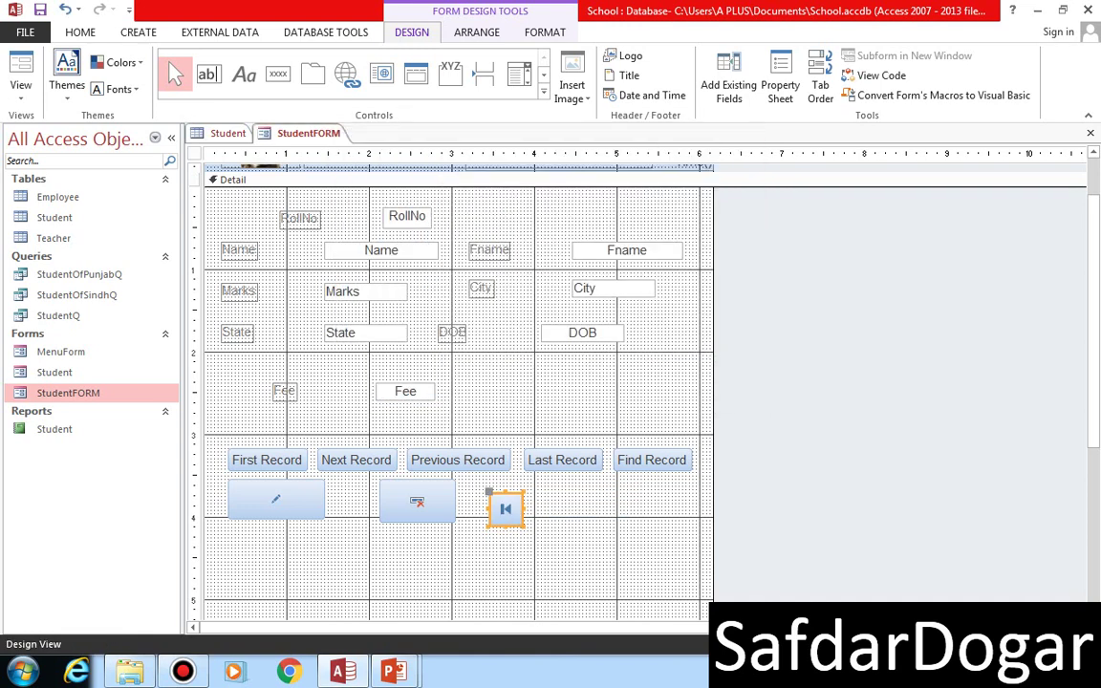
left_click_drag(523, 508, 584, 509)
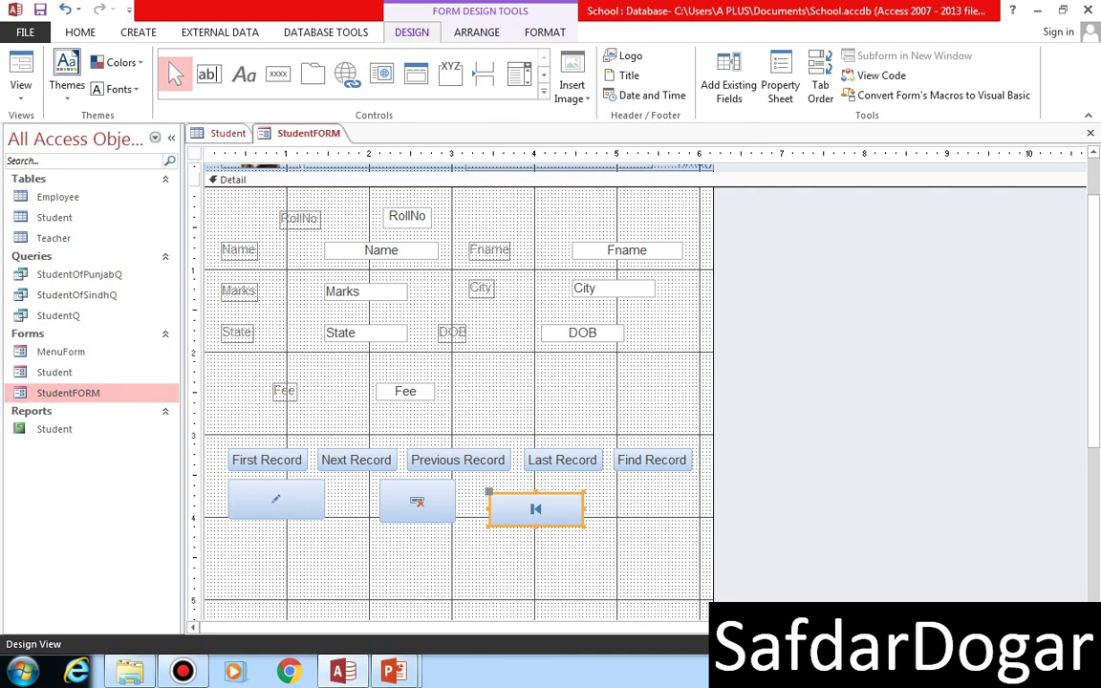
left_click(20, 66)
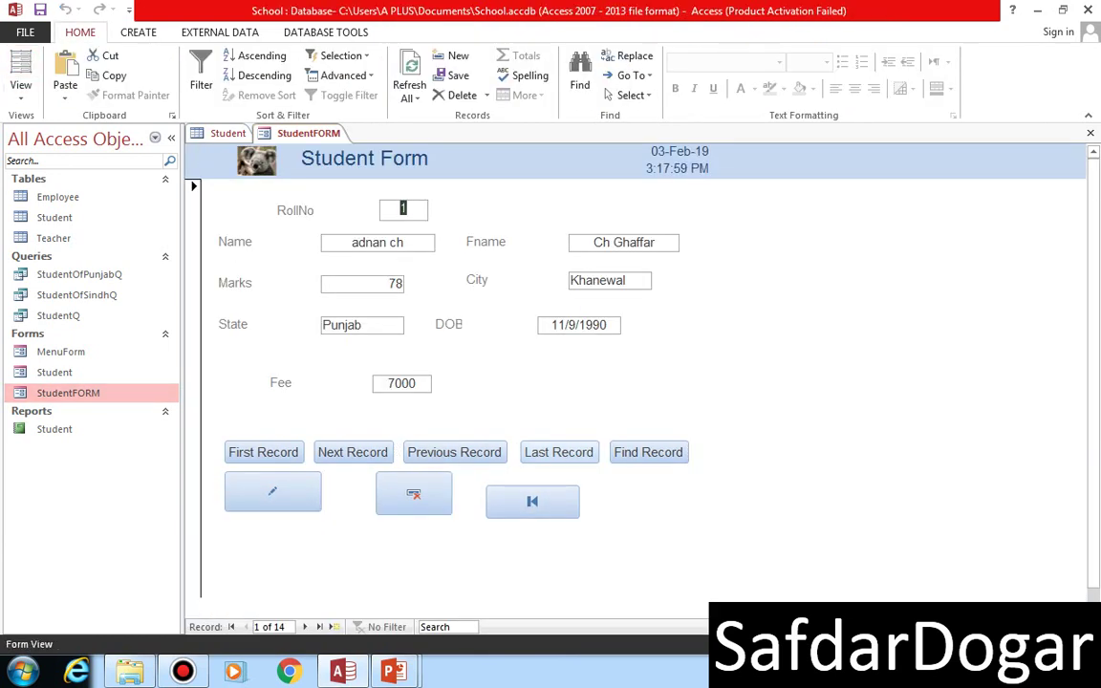
- Test the new Go To First button by jumping from the last record back to record 1
left_click(558, 452)
left_click(532, 501)
left_click(558, 452)
left_click(532, 501)
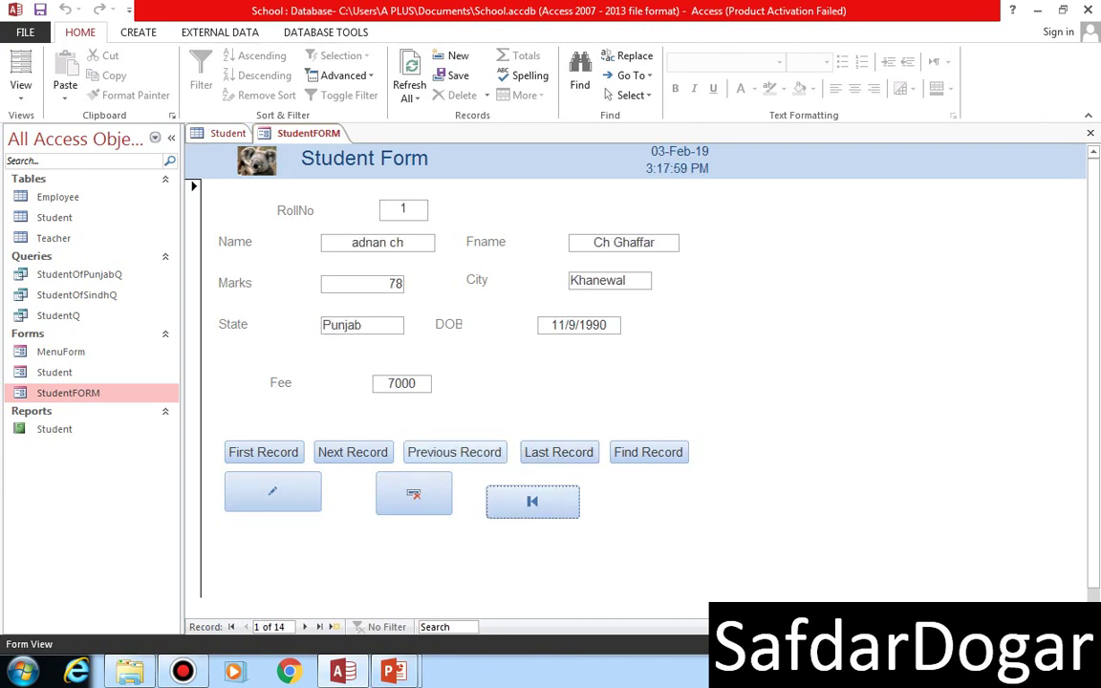
- Step forward three and back four records, jump to first then last (14 of 14), and reopen Design View
left_click(353, 452)
left_click(352, 452)
left_click(352, 452)
left_click(352, 452)
left_click(353, 451)
left_click(352, 452)
left_click(352, 452)
left_click(455, 452)
left_click(455, 452)
left_click(454, 452)
left_click(454, 452)
left_click(455, 452)
left_click(263, 452)
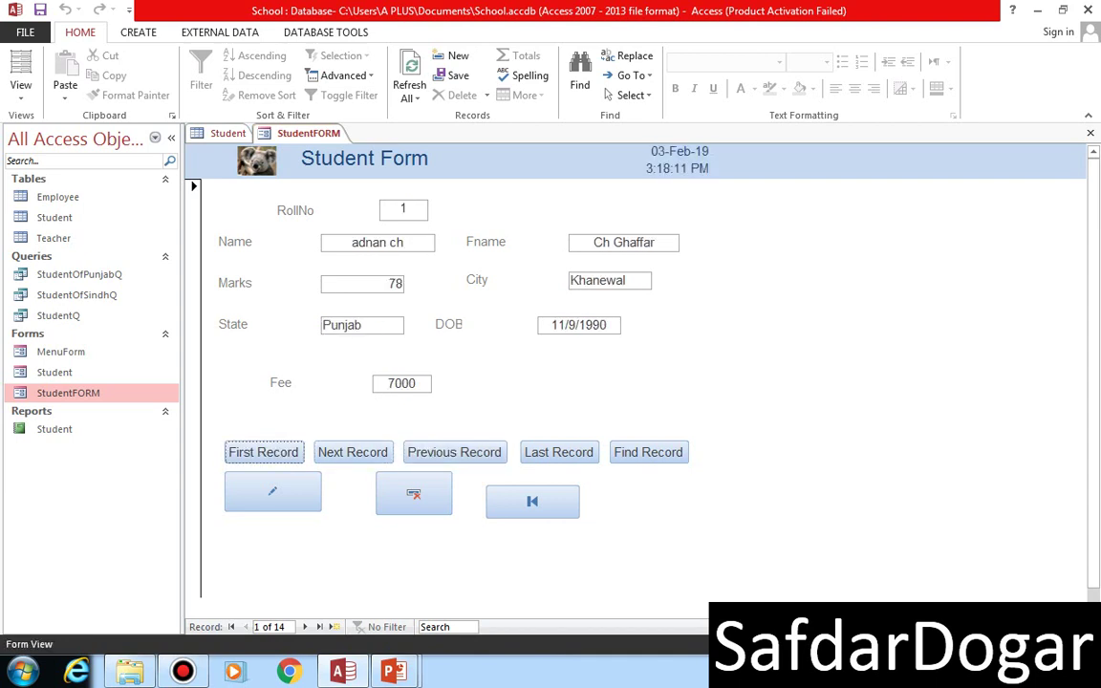
left_click(559, 451)
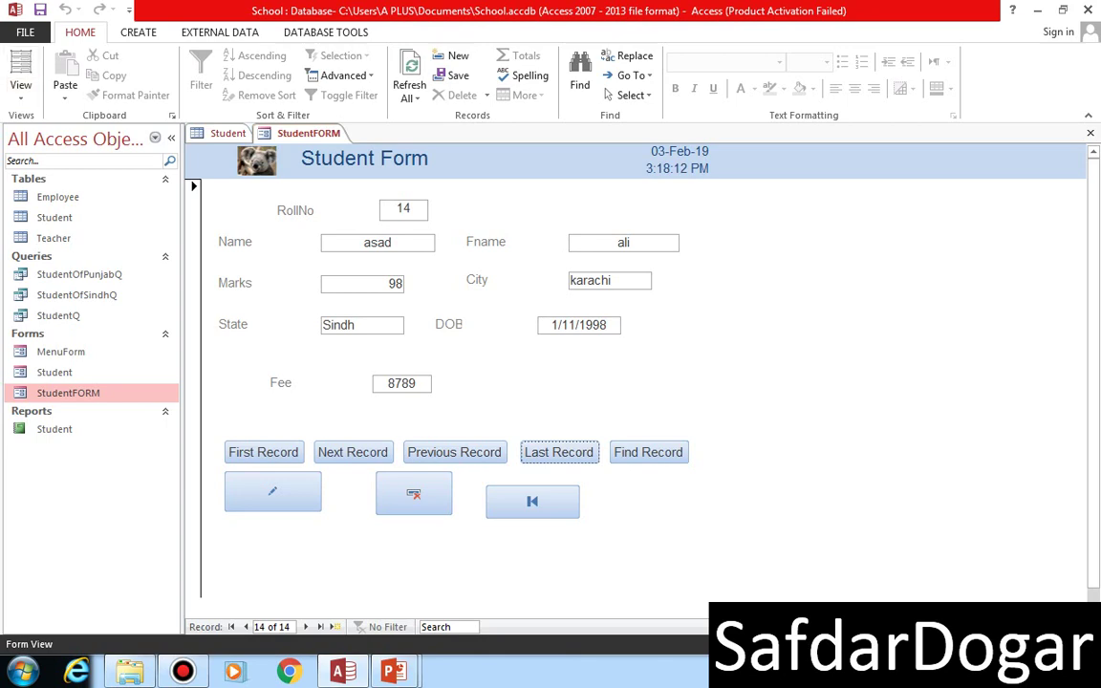
left_click(20, 86)
left_click(73, 237)
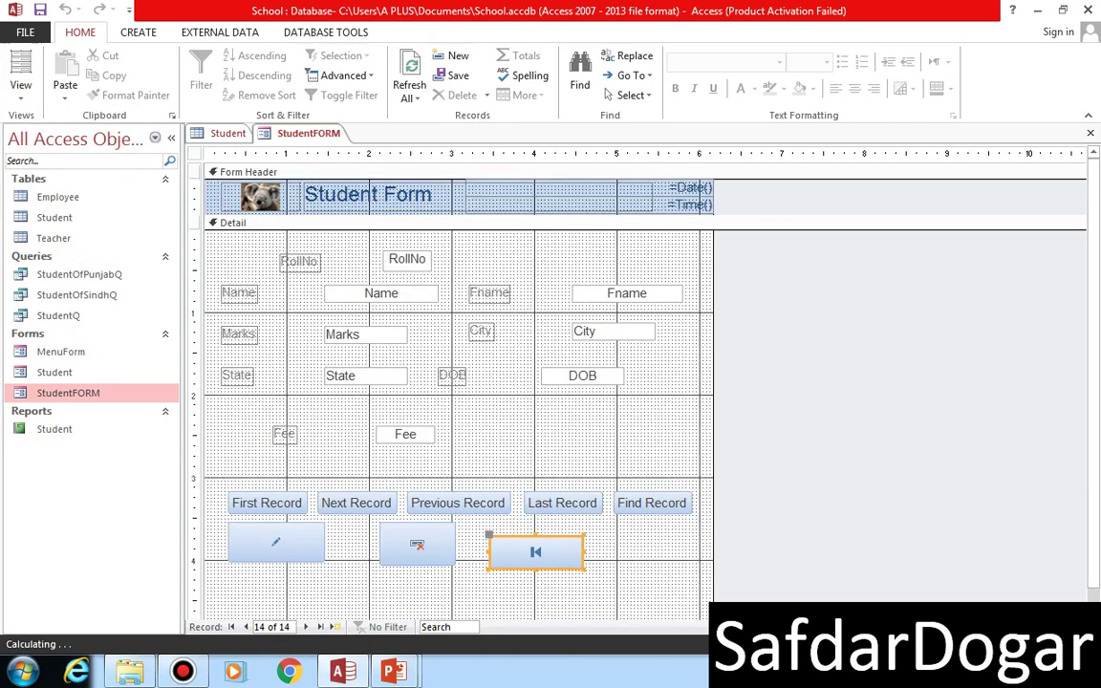